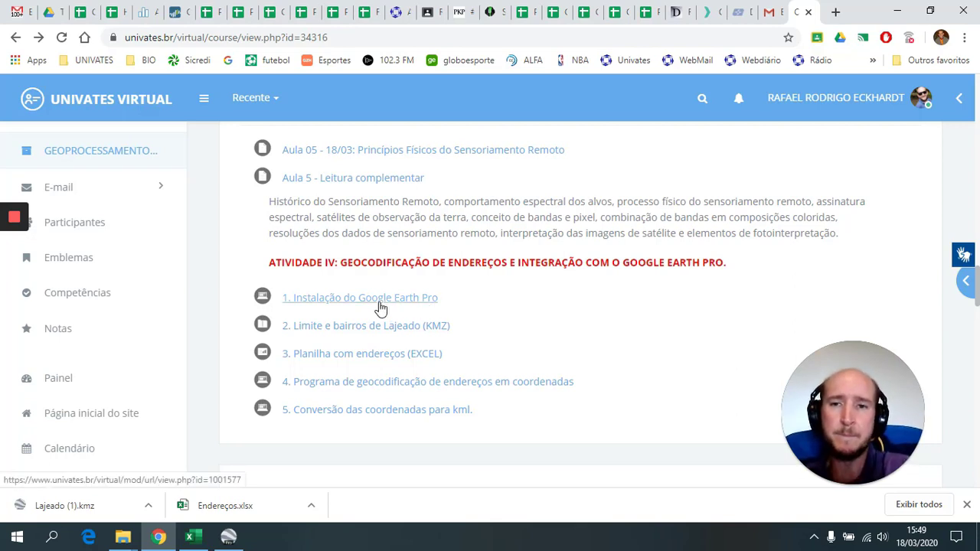
- Open the '1. Instalação do Google Earth Pro' resource and its download link in a new tab
{"action": "right_click", "coordinate": [337, 306]}
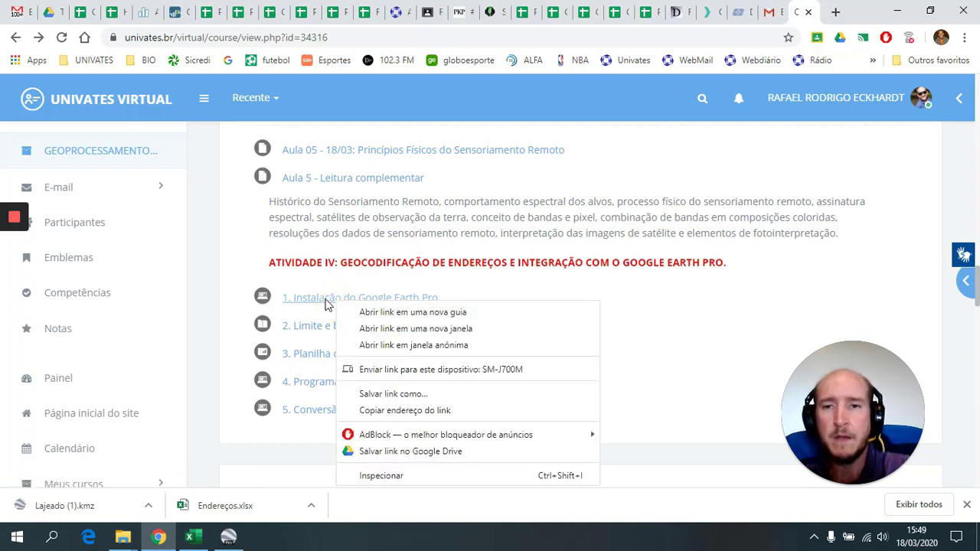
{"action": "left_click", "coordinate": [325, 299]}
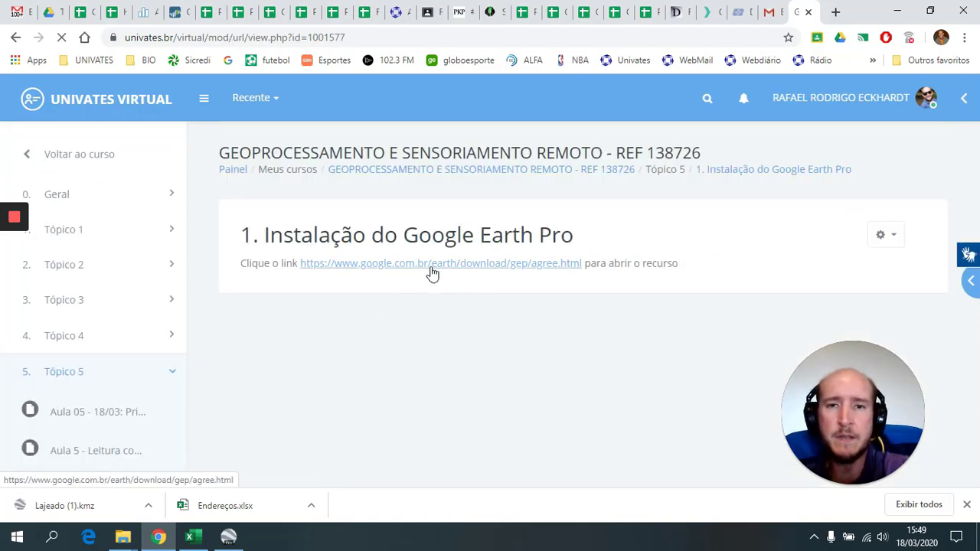
{"action": "right_click", "coordinate": [431, 268]}
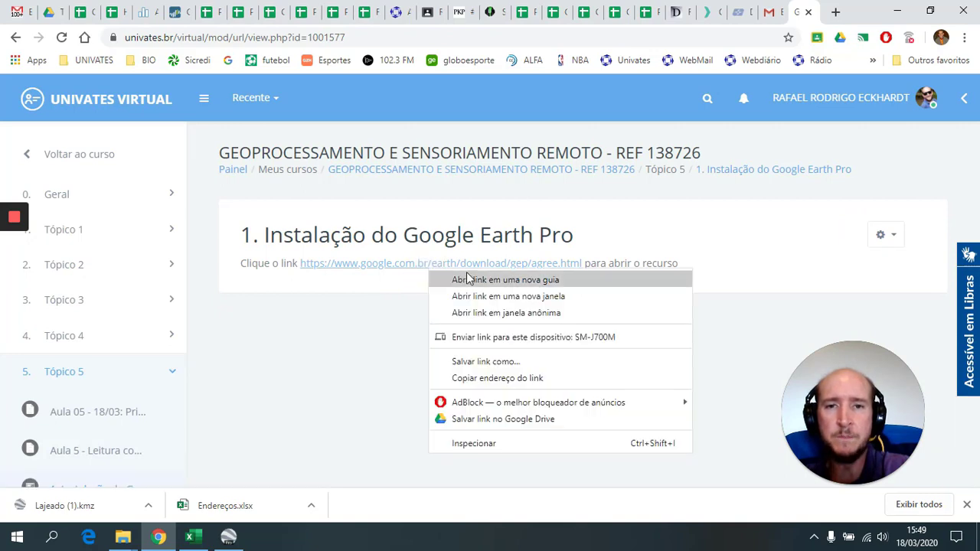
{"action": "left_click", "coordinate": [480, 283]}
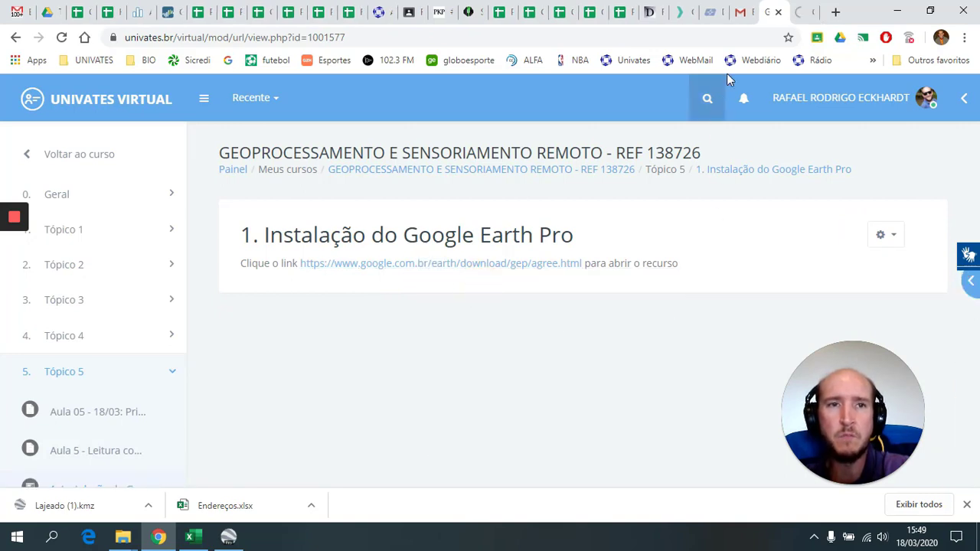
{"action": "left_click", "coordinate": [801, 13]}
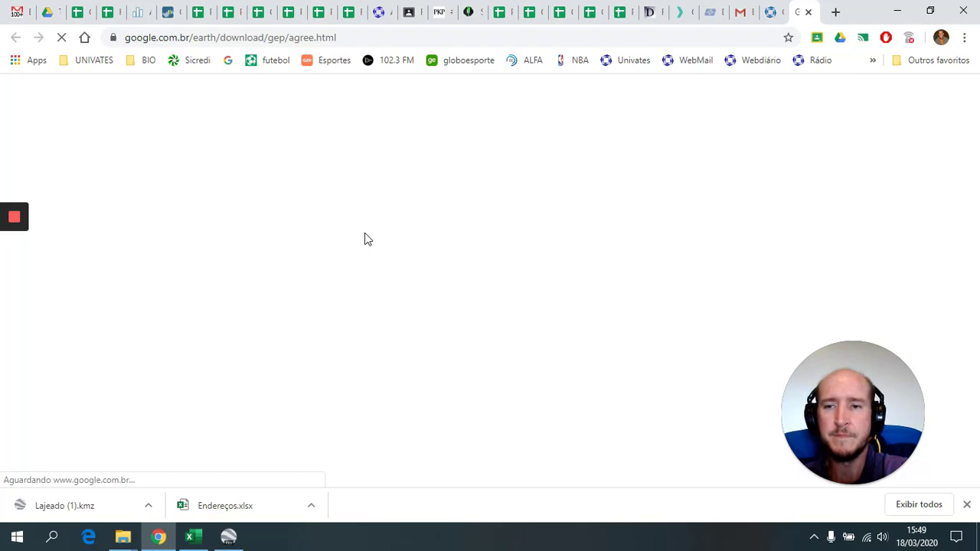
- Look over the download page, close it, return to the course page and minimize Chrome
{"action": "scroll", "coordinate": [365, 245], "scroll_direction": "down", "scroll_amount": 3}
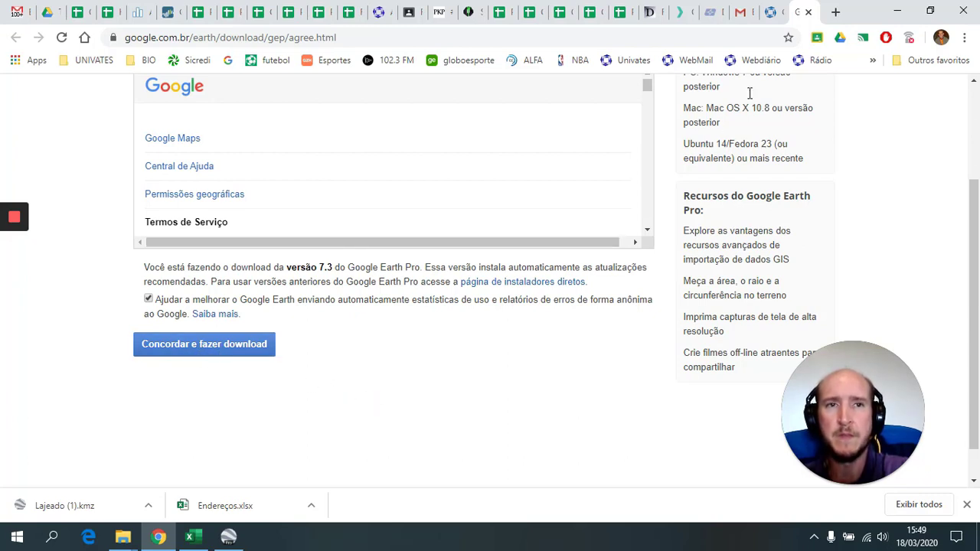
{"action": "left_click", "coordinate": [809, 13]}
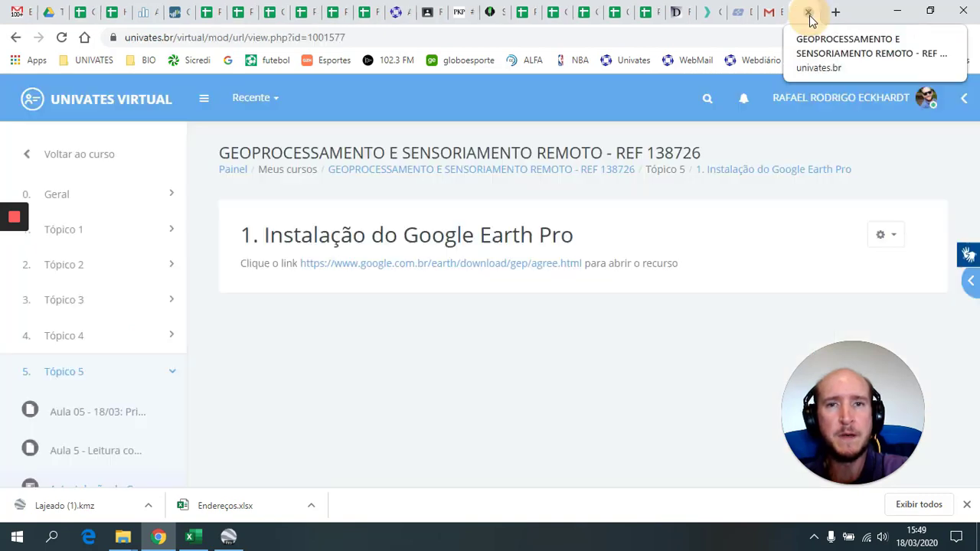
{"action": "left_click", "coordinate": [16, 38]}
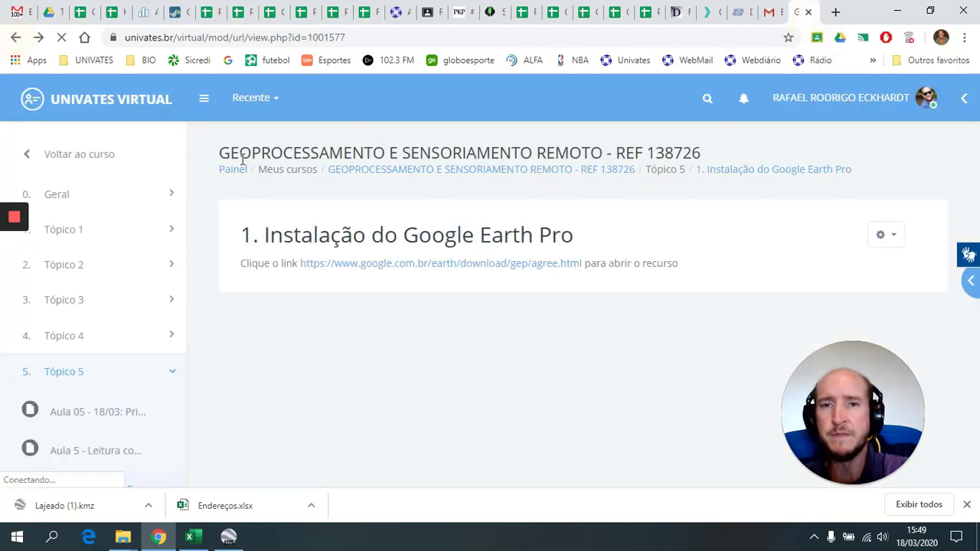
{"action": "left_click", "coordinate": [161, 541]}
- Check the Visualização em 3D and Navegação tabs in Google Earth Options, then minimize Google Earth
{"action": "left_click", "coordinate": [229, 536]}
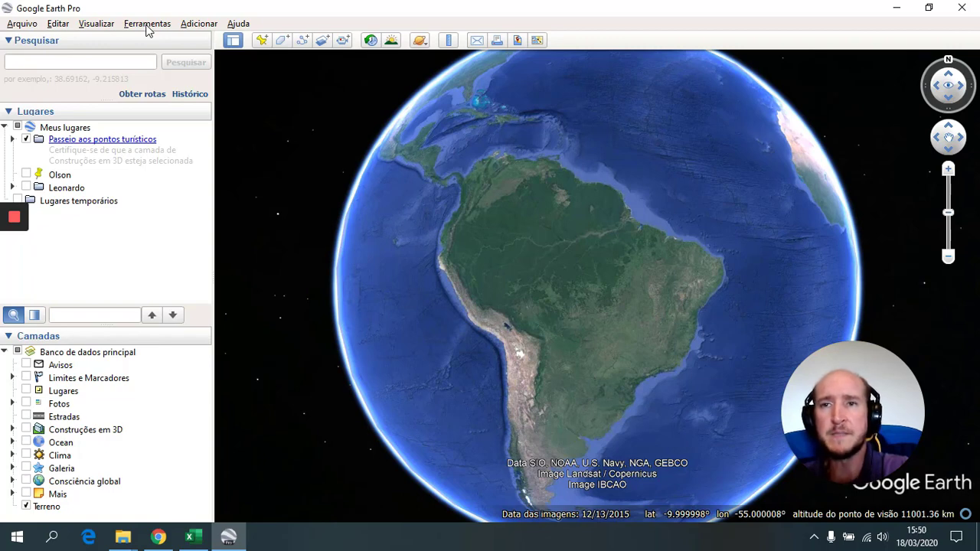
{"action": "left_click", "coordinate": [147, 25]}
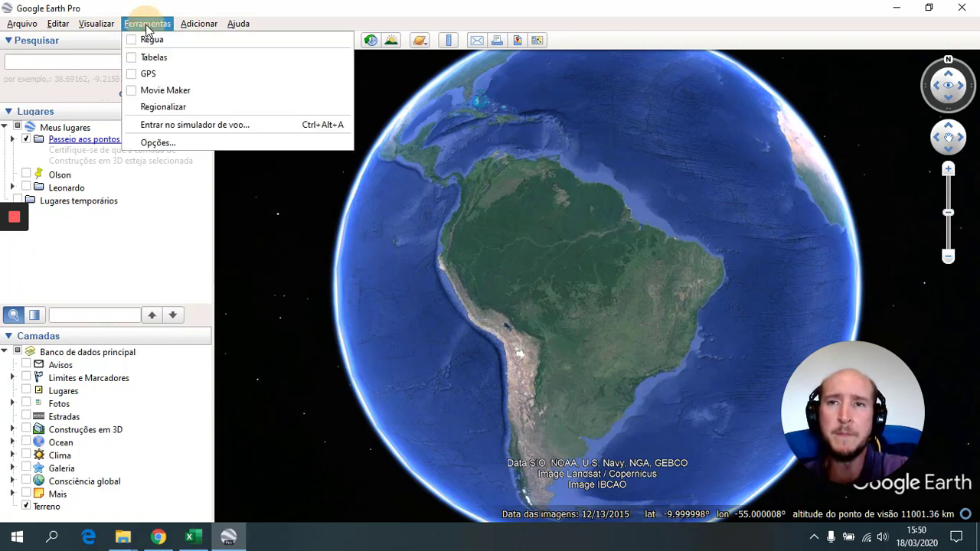
{"action": "left_click", "coordinate": [159, 143]}
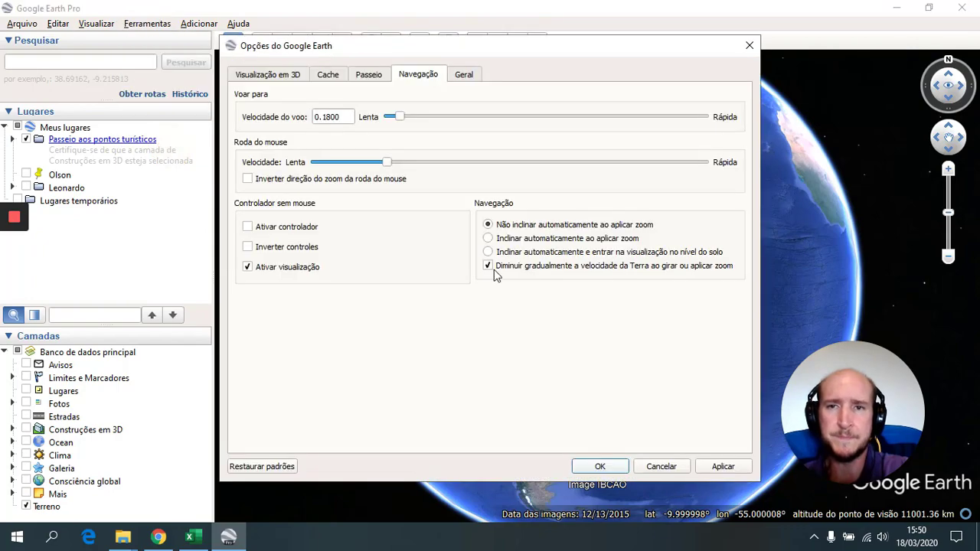
{"action": "left_click", "coordinate": [272, 77]}
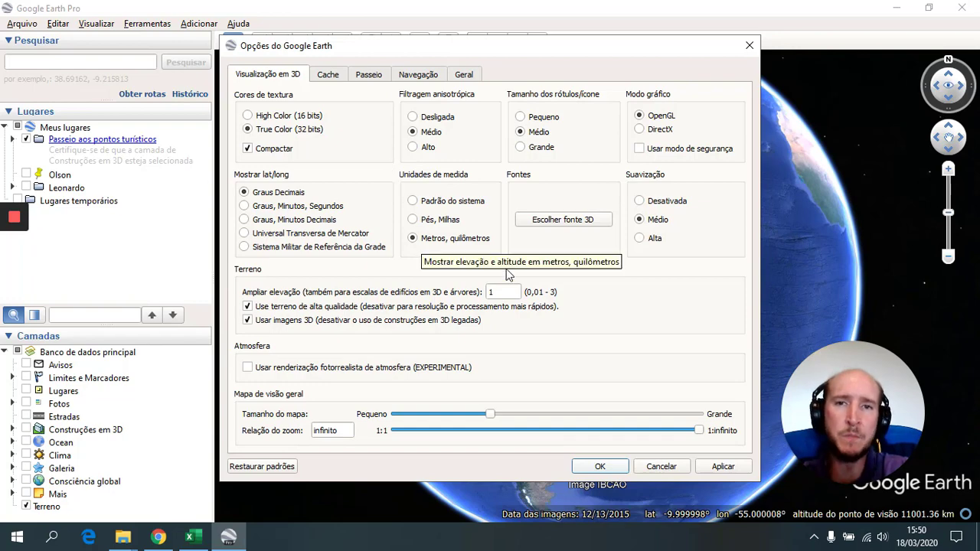
{"action": "left_click", "coordinate": [420, 80]}
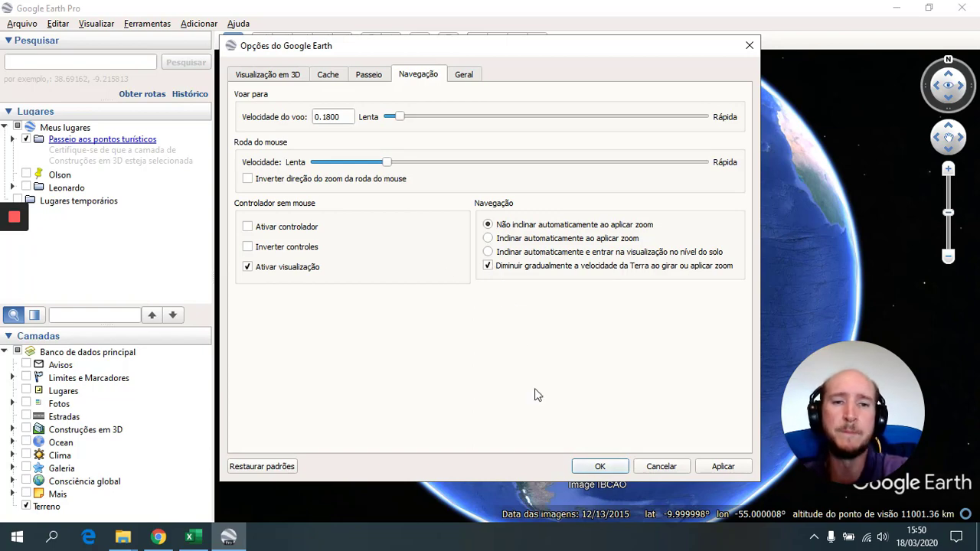
{"action": "left_click", "coordinate": [596, 466]}
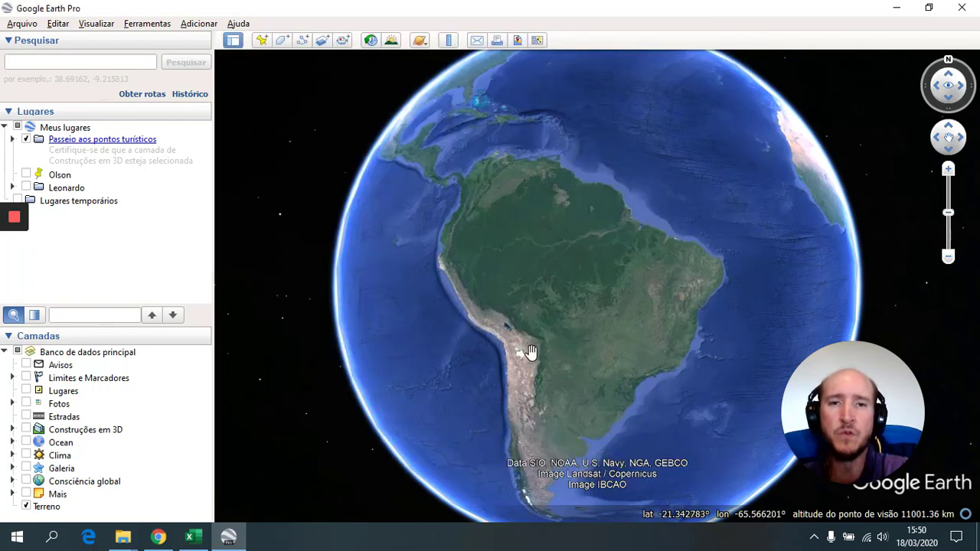
{"action": "left_click", "coordinate": [897, 14]}
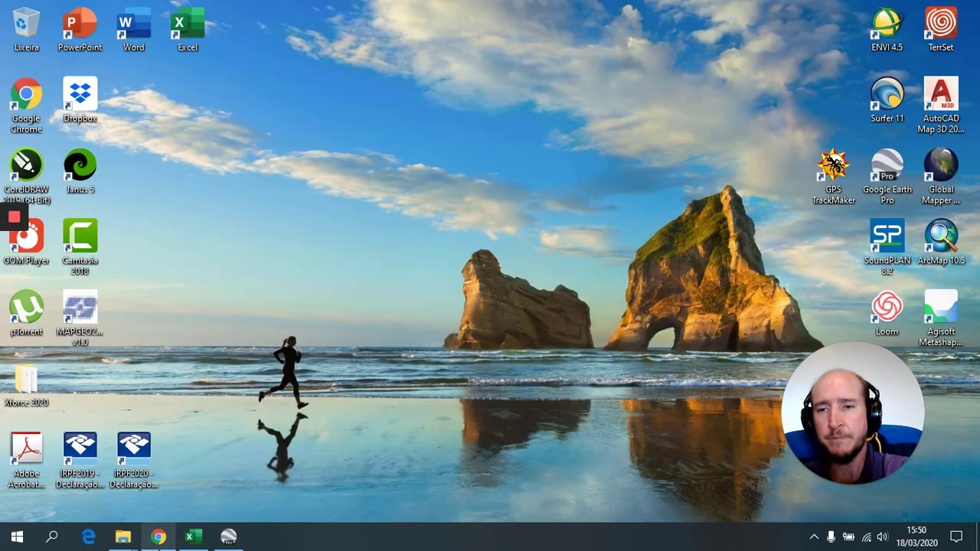
- Save '2. Limite e bairros de Lajeado (KMZ)' to drive D: as Lajeado.kmz and open it
{"action": "left_click", "coordinate": [158, 536]}
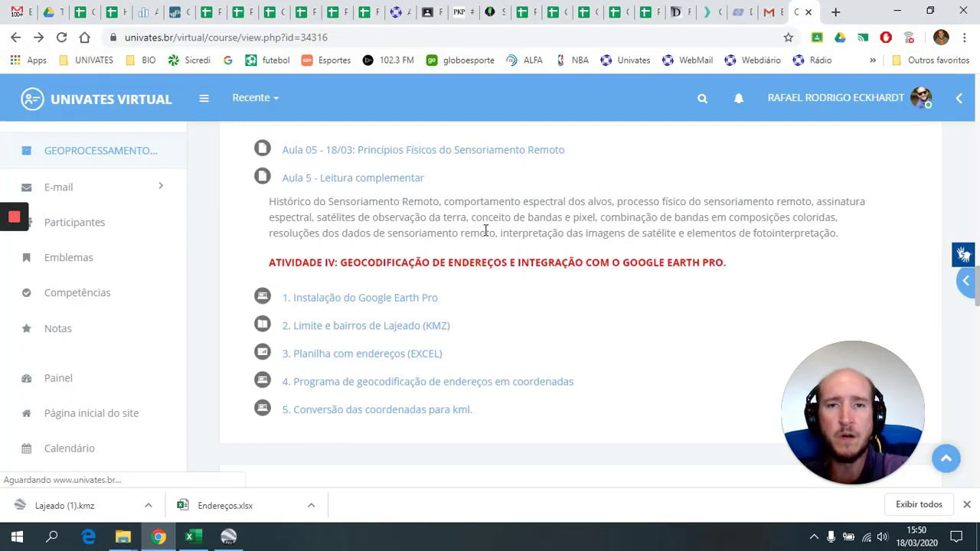
{"action": "scroll", "coordinate": [509, 268], "scroll_direction": "down", "scroll_amount": 1}
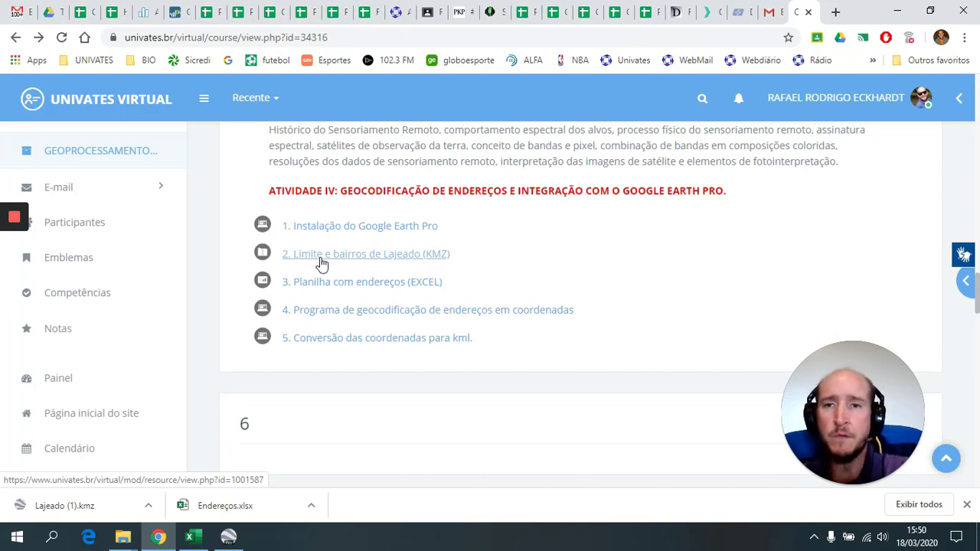
{"action": "left_click", "coordinate": [375, 263]}
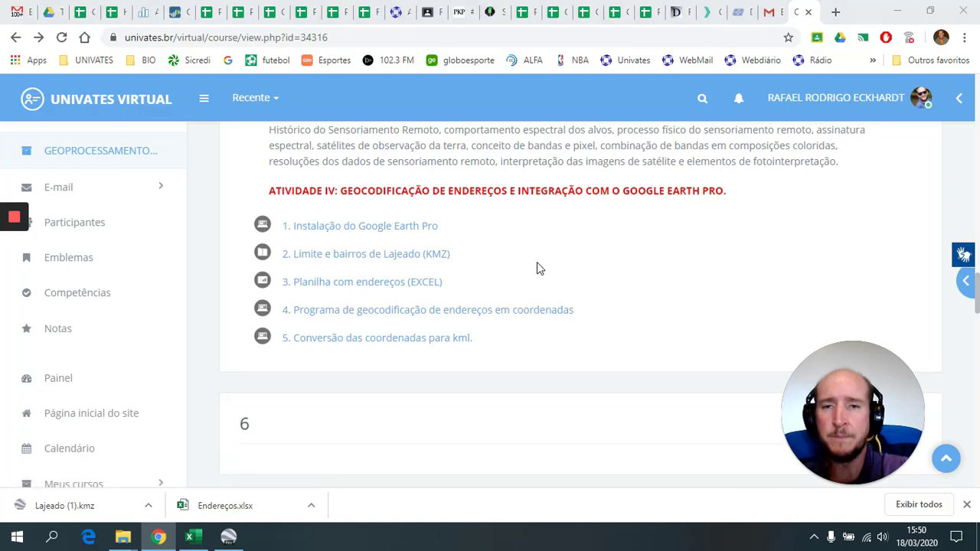
{"action": "left_click", "coordinate": [69, 244]}
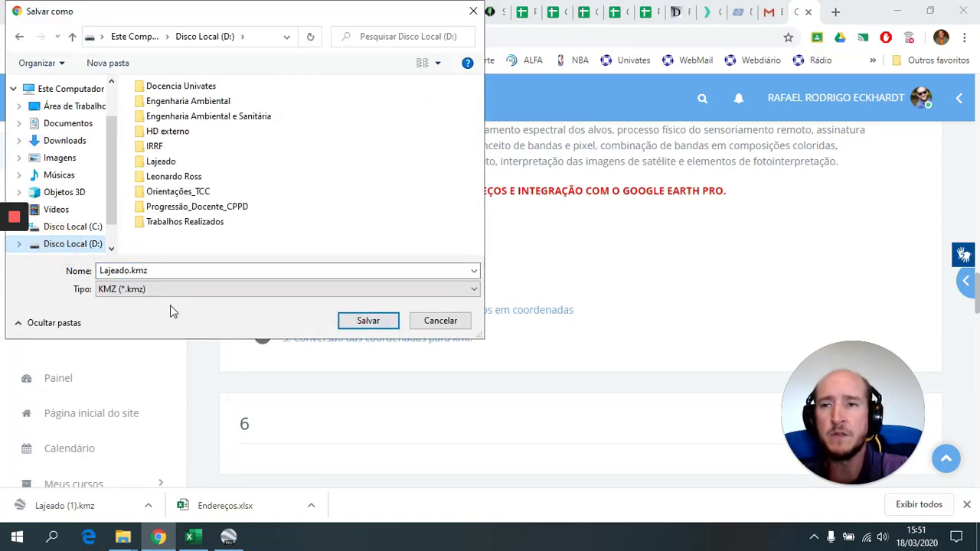
{"action": "left_click", "coordinate": [367, 320]}
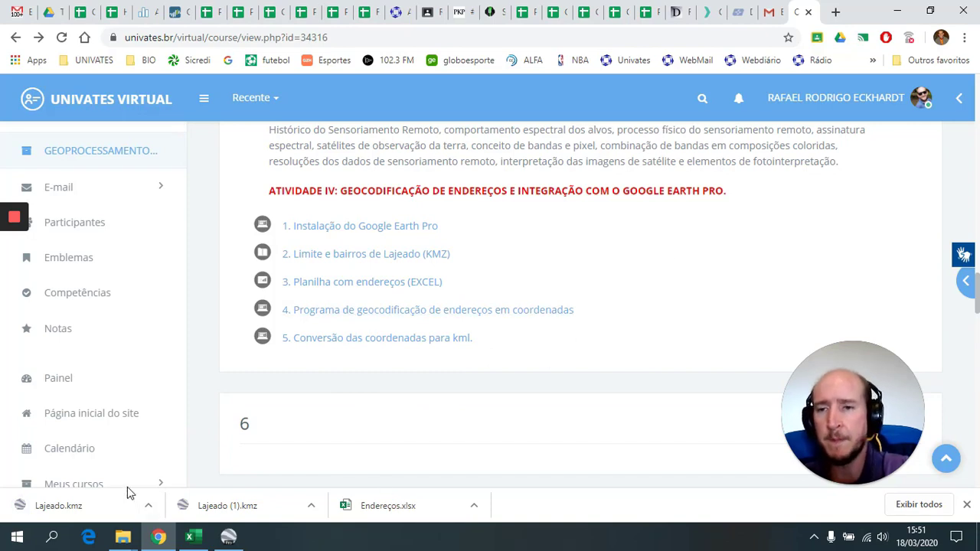
{"action": "left_click", "coordinate": [87, 508]}
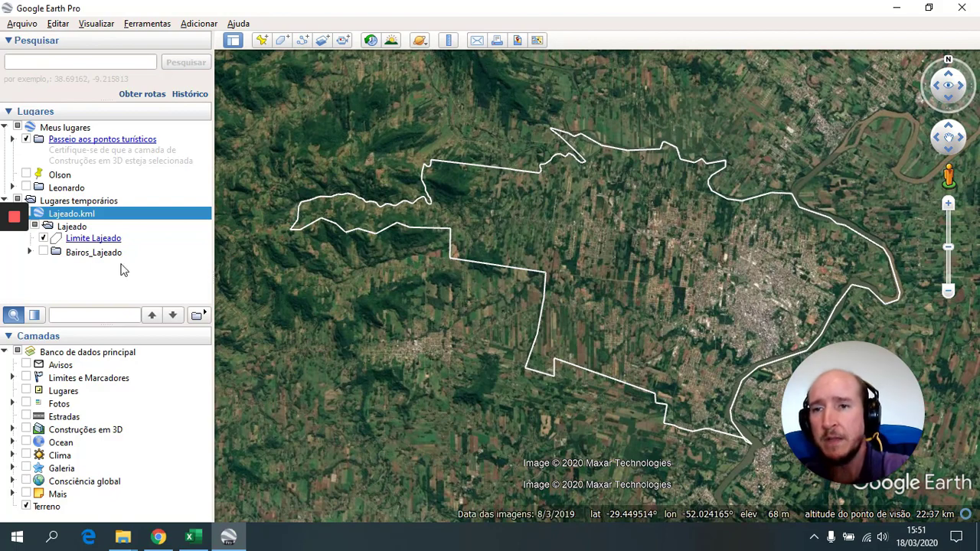
- Show Bairos_Lajeado and read the Bom Pastor, Santo Antônio, São Cristóvão and Universitário balloons, then hide it
{"action": "left_click", "coordinate": [44, 252]}
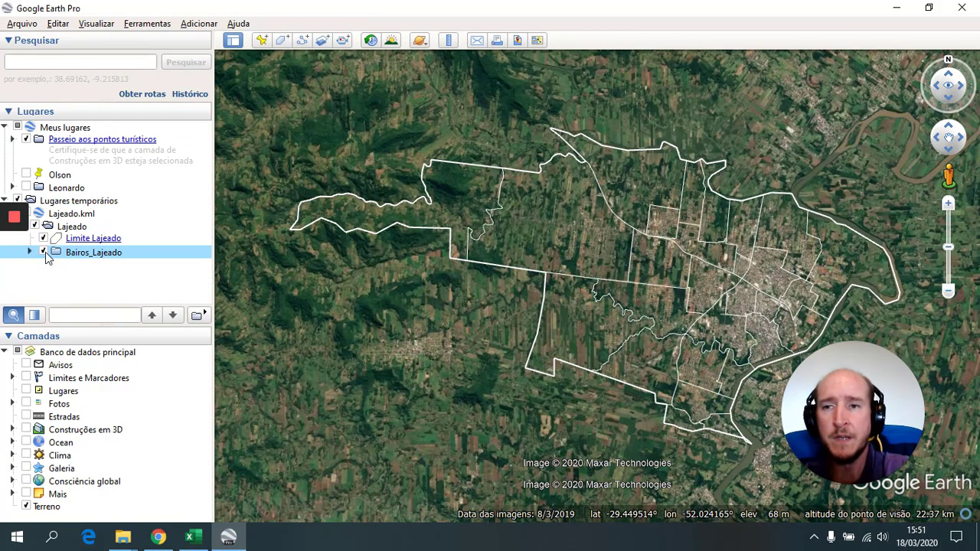
{"action": "left_click", "coordinate": [667, 266]}
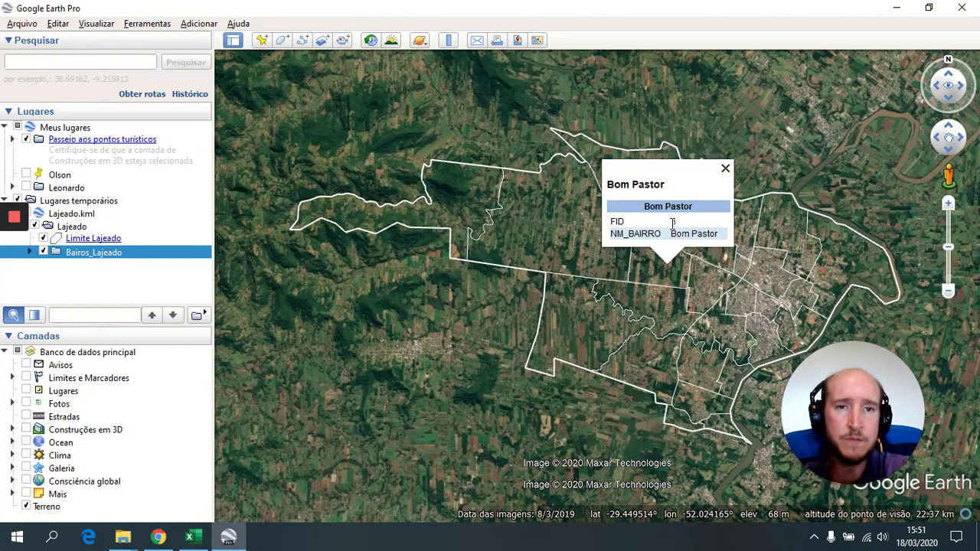
{"action": "double_click", "coordinate": [674, 222]}
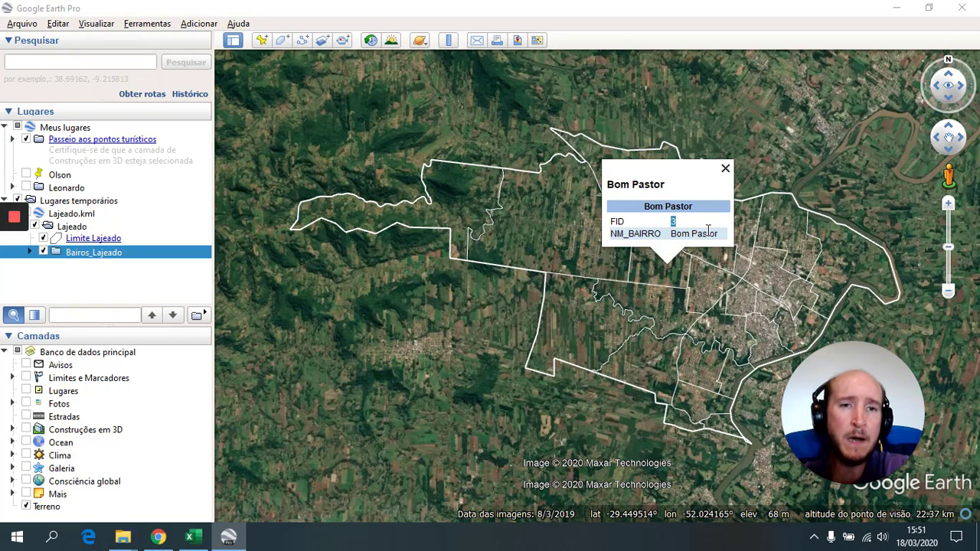
{"action": "left_click", "coordinate": [653, 363]}
{"action": "left_click", "coordinate": [690, 397]}
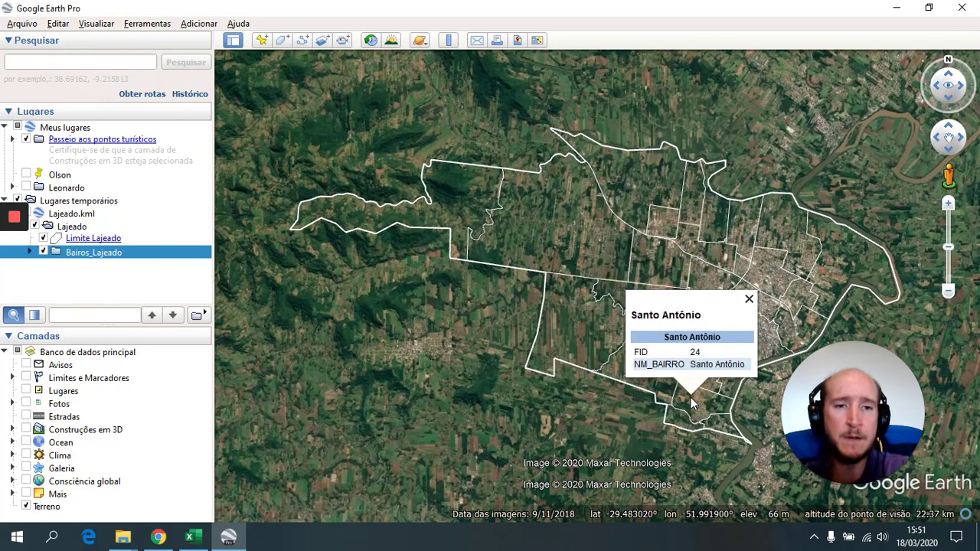
{"action": "left_click", "coordinate": [766, 280]}
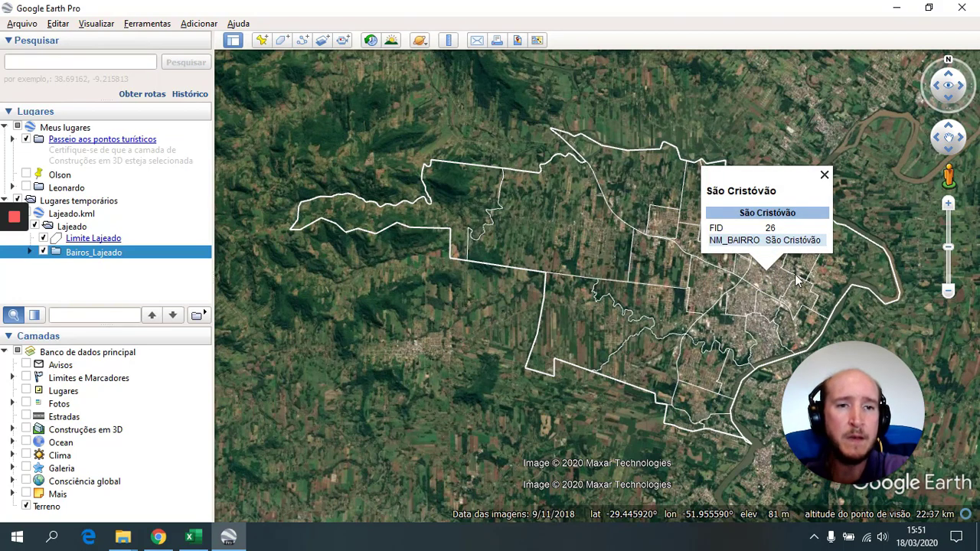
{"action": "left_click", "coordinate": [798, 278]}
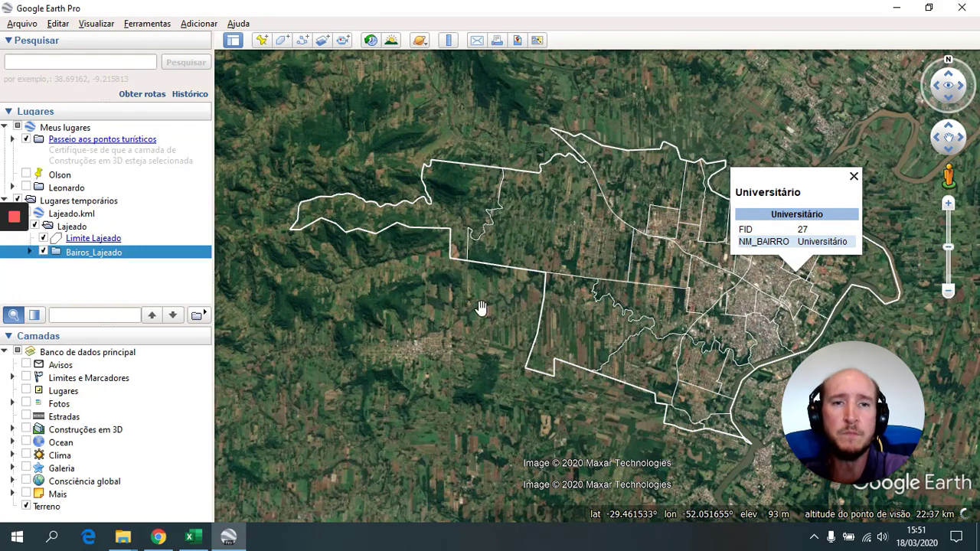
{"action": "left_click", "coordinate": [43, 254]}
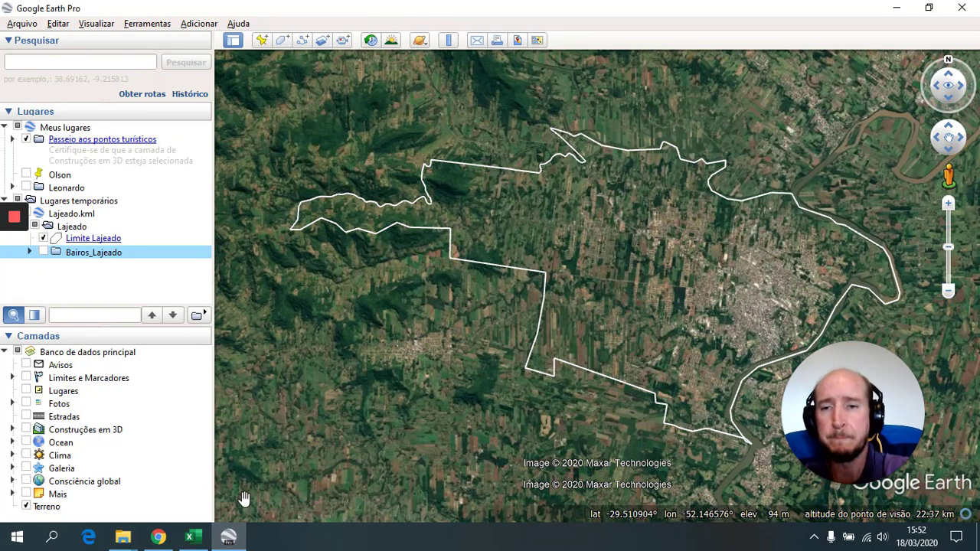
{"action": "mouse_move", "coordinate": [15, 256]}
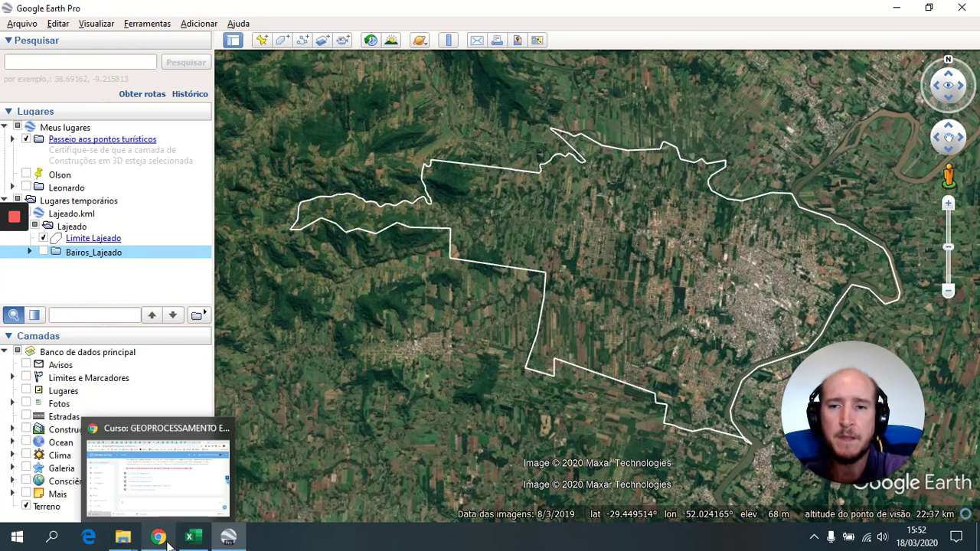
- In the Lajeado addresses workbook, select the full address text in cell A16
{"action": "left_click", "coordinate": [163, 539]}
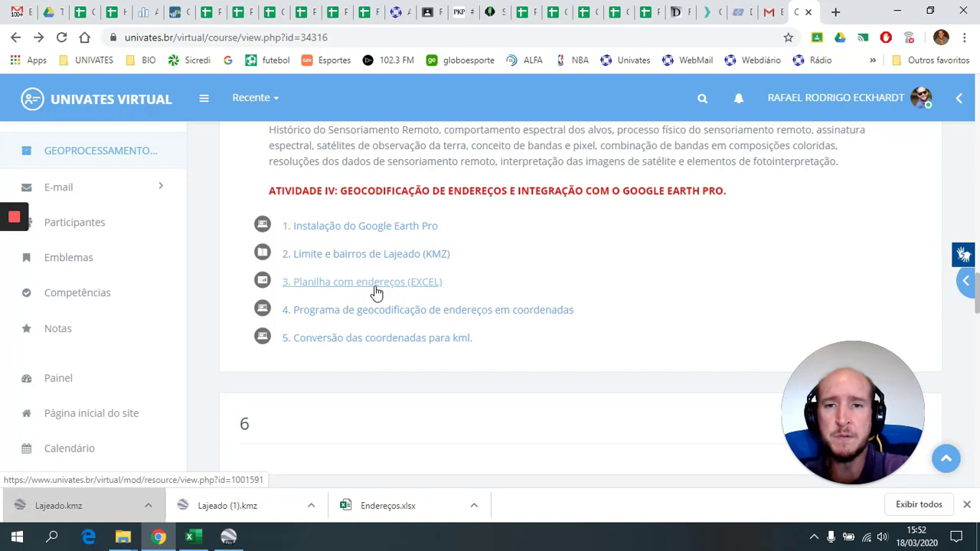
{"action": "left_click", "coordinate": [201, 537]}
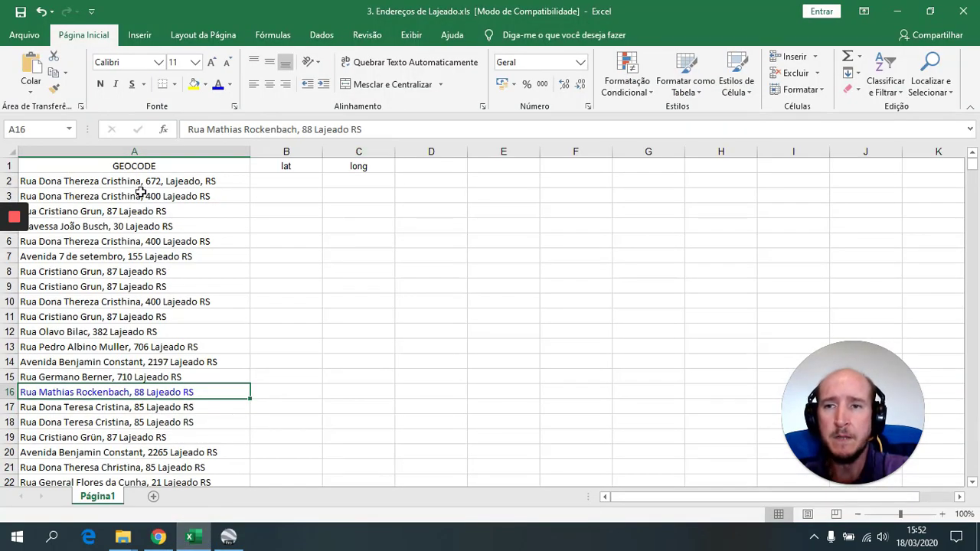
{"action": "scroll", "coordinate": [168, 222], "scroll_direction": "down", "scroll_amount": 2}
{"action": "scroll", "coordinate": [173, 230], "scroll_direction": "up", "scroll_amount": 2}
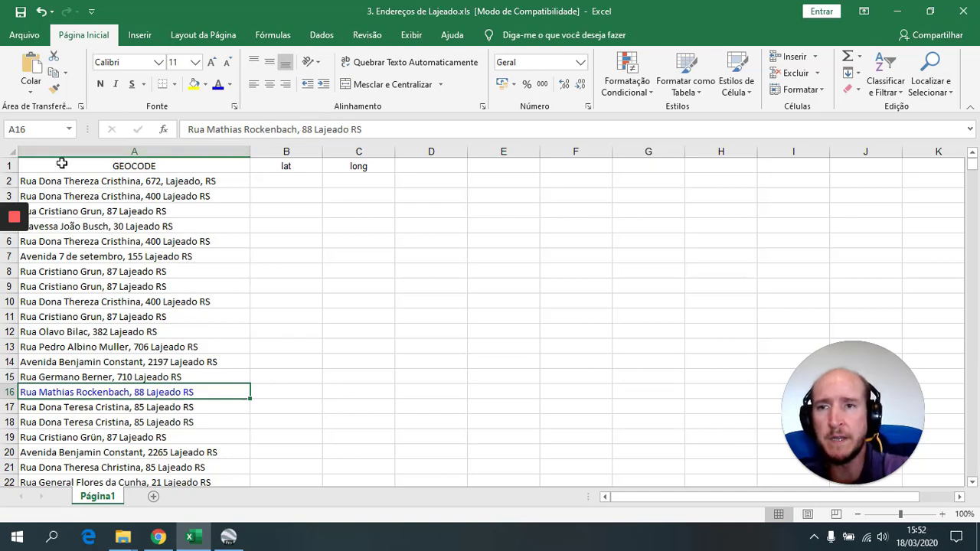
{"action": "left_click", "coordinate": [137, 152]}
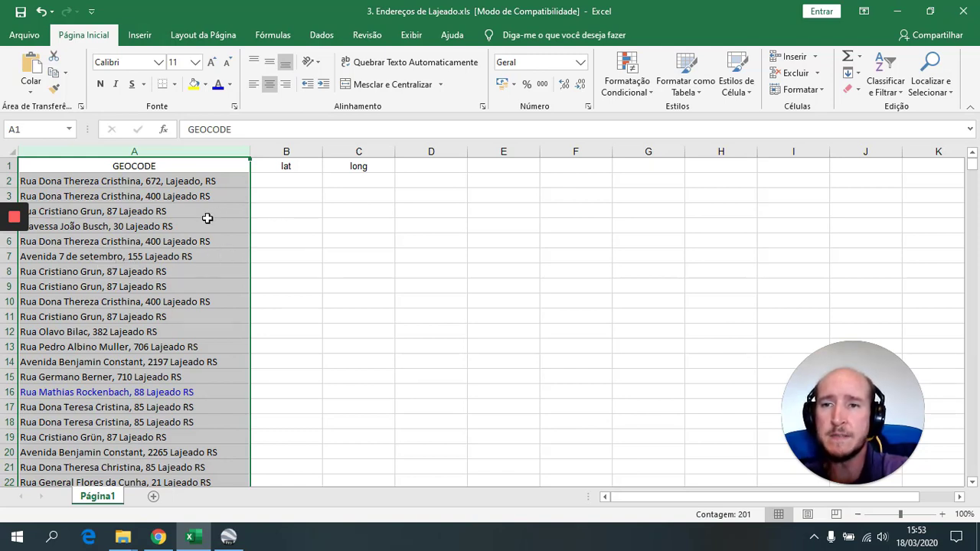
{"action": "left_click", "coordinate": [74, 393]}
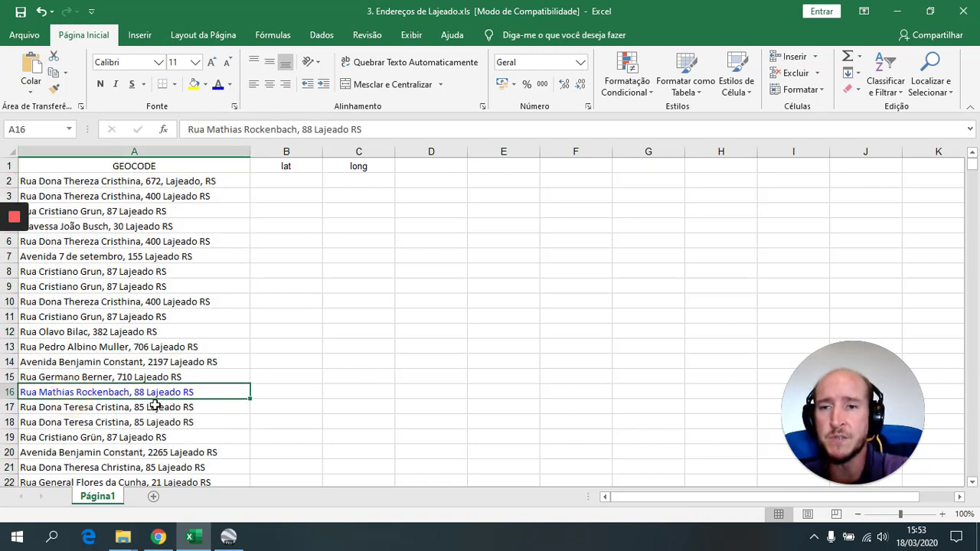
{"action": "double_click", "coordinate": [202, 392]}
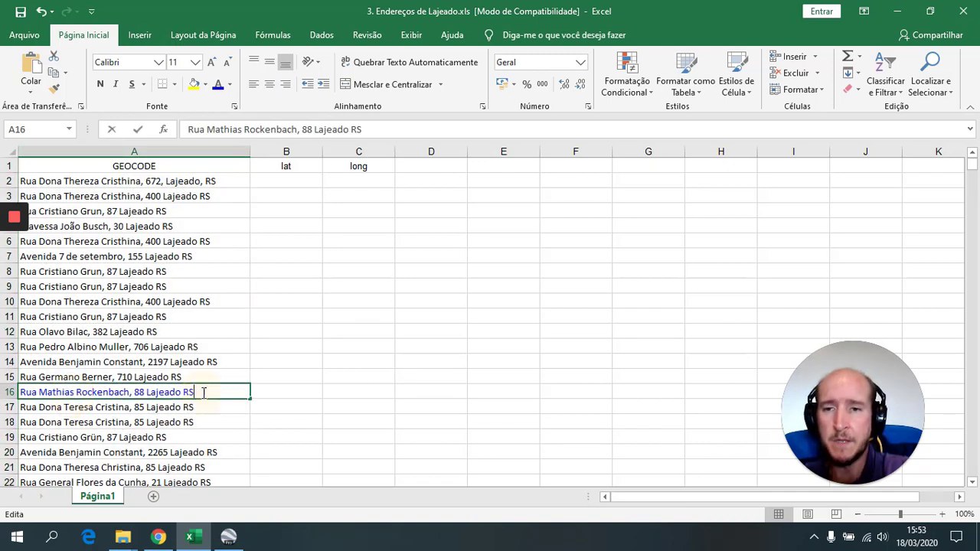
{"action": "left_click_drag", "start_coordinate": [213, 392], "coordinate": [15, 392]}
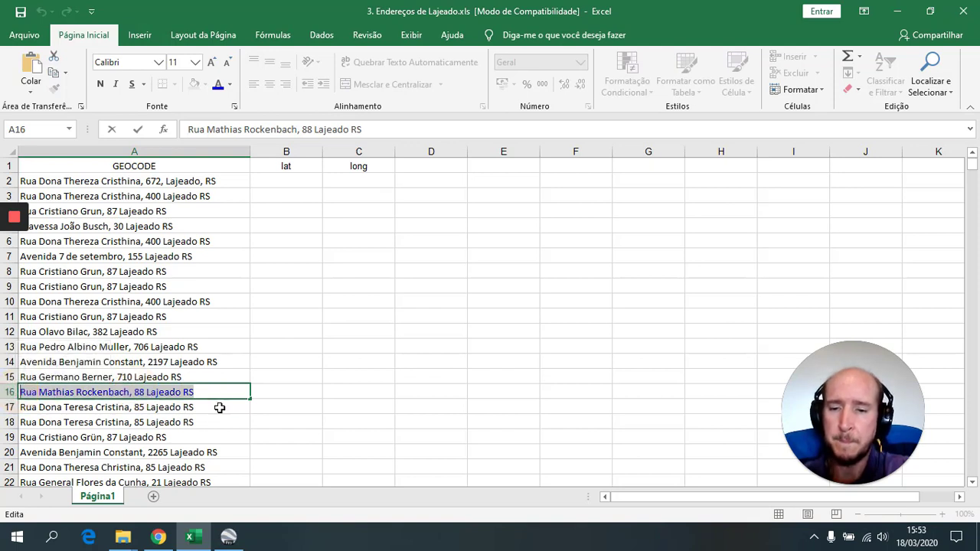
{"action": "left_click", "coordinate": [229, 536]}
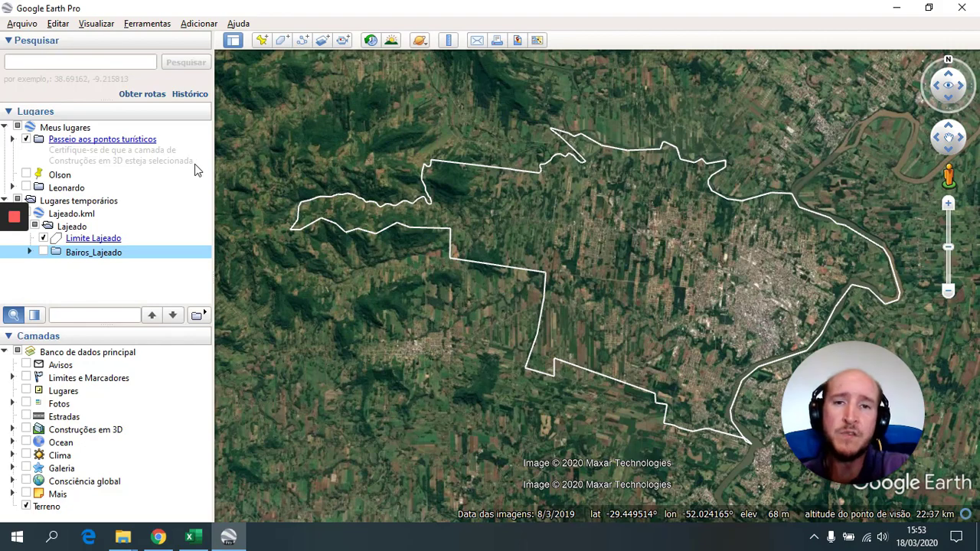
{"action": "left_click", "coordinate": [100, 60]}
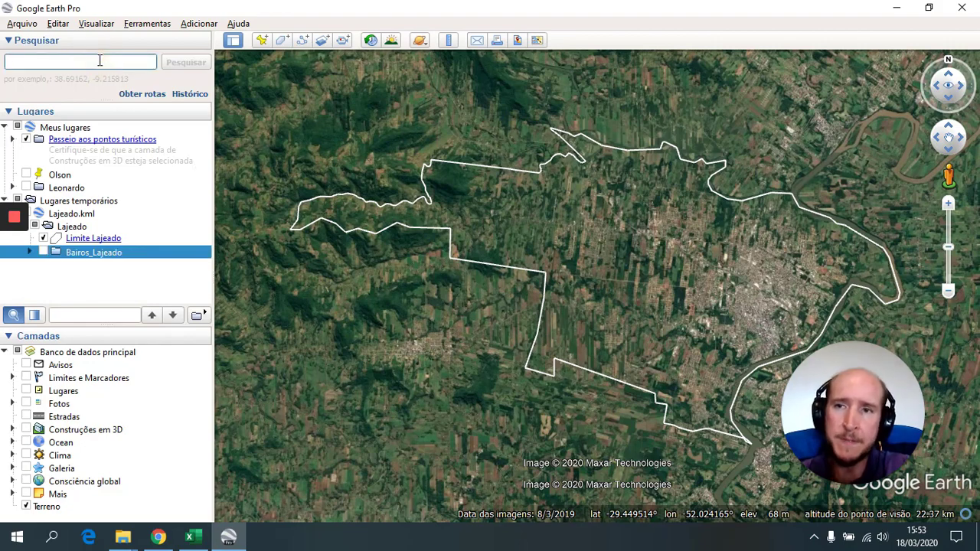
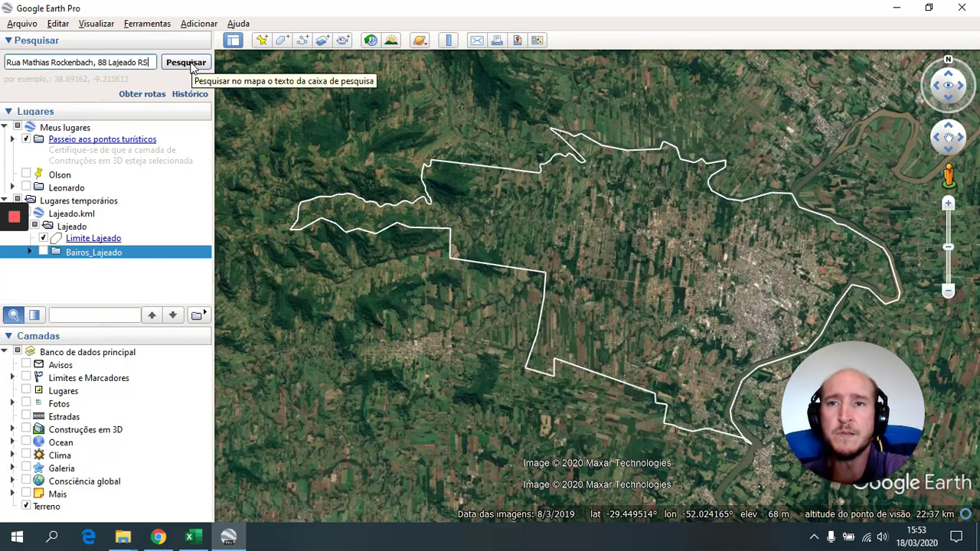
{"action": "left_click", "coordinate": [186, 62]}
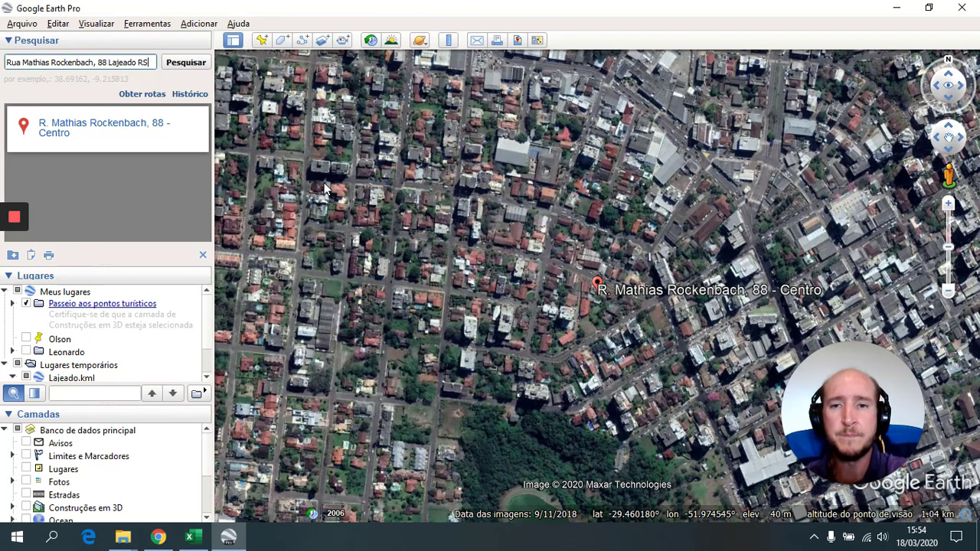
{"action": "mouse_move", "coordinate": [9, 253]}
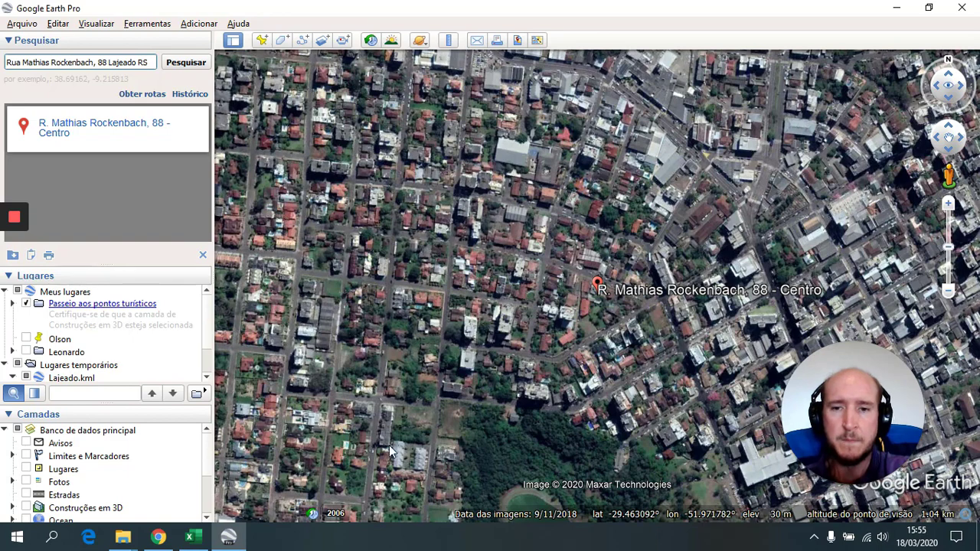
{"action": "left_click", "coordinate": [195, 545]}
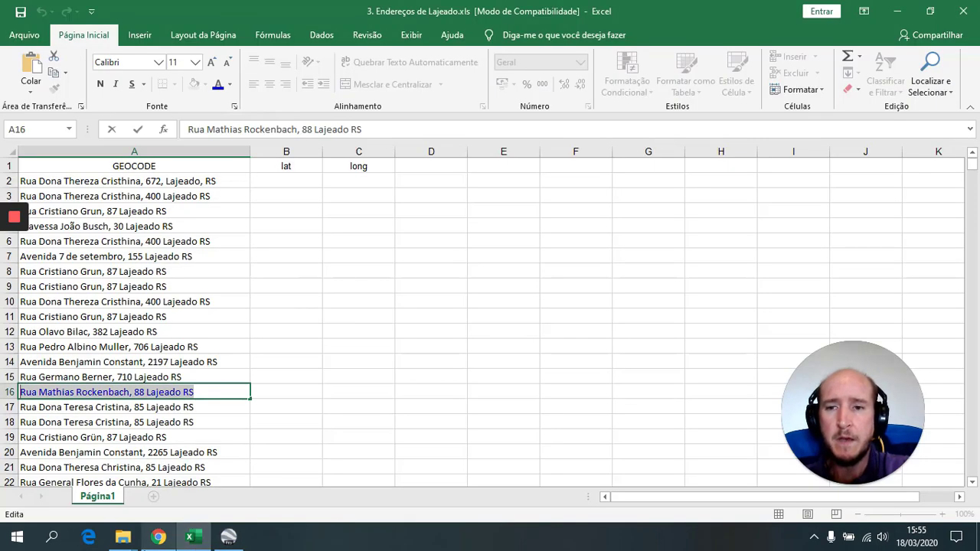
- Bring Chrome forward and switch from the course page to the Gmail tab
{"action": "left_click", "coordinate": [159, 540]}
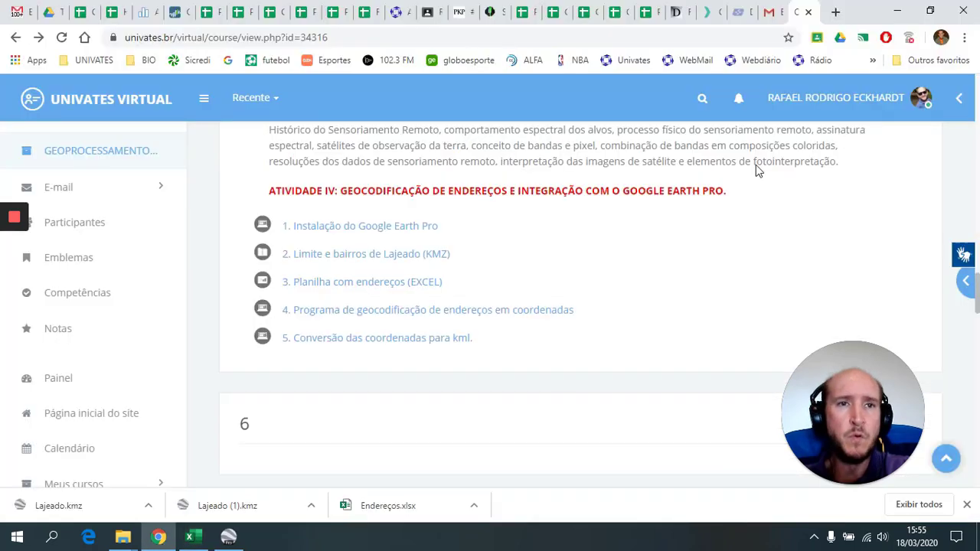
{"action": "left_click", "coordinate": [771, 13]}
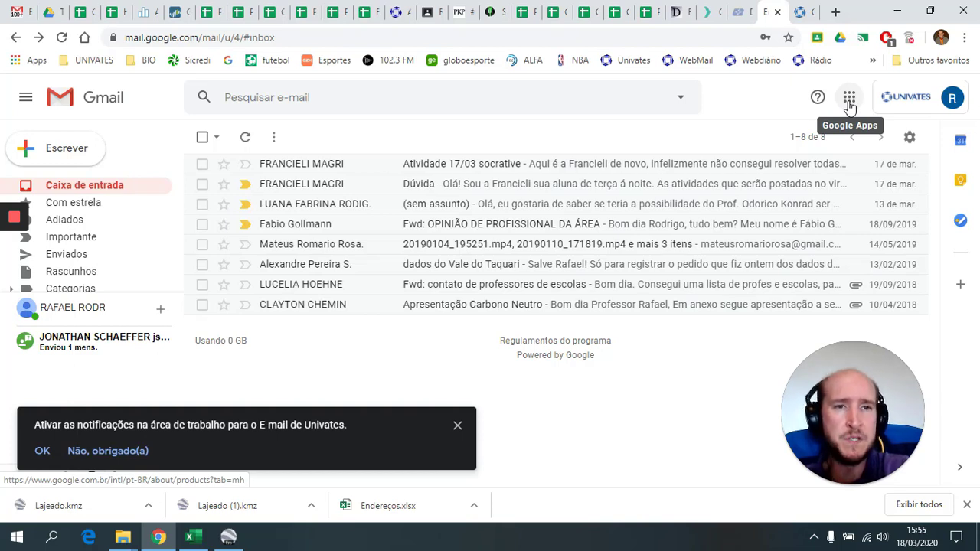
- Go from Gmail's apps grid to Drive and create a new Planilhas Google spreadsheet
{"action": "left_click", "coordinate": [850, 106]}
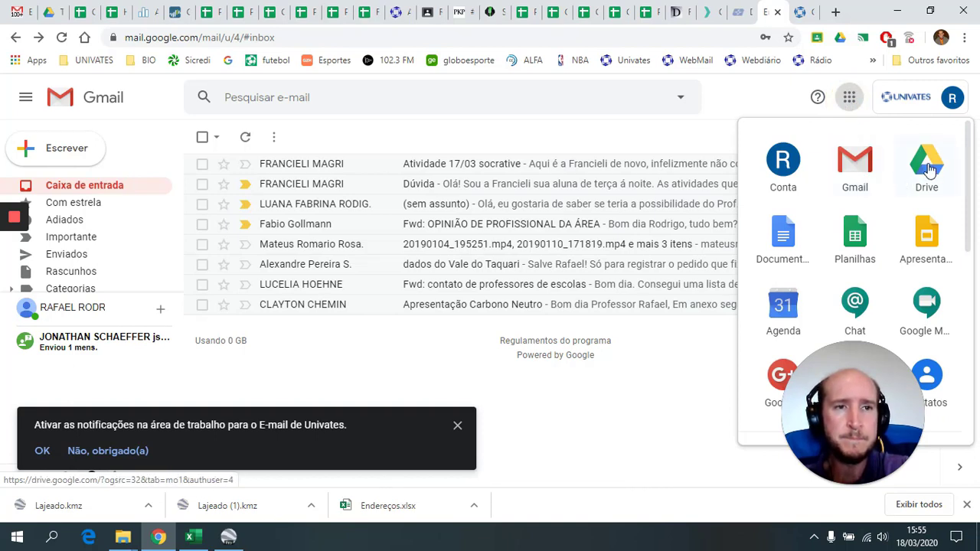
{"action": "left_click", "coordinate": [929, 170]}
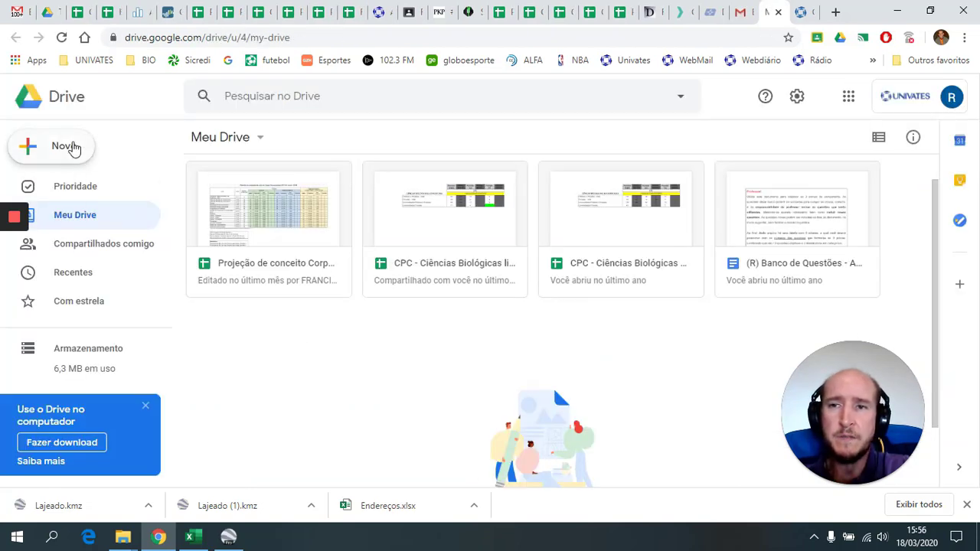
{"action": "left_click", "coordinate": [72, 147]}
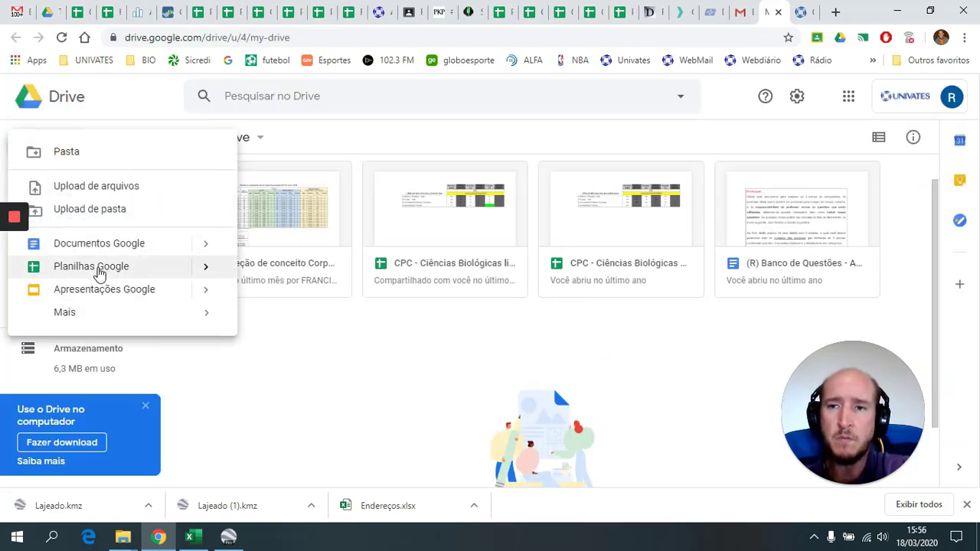
{"action": "left_click", "coordinate": [98, 268]}
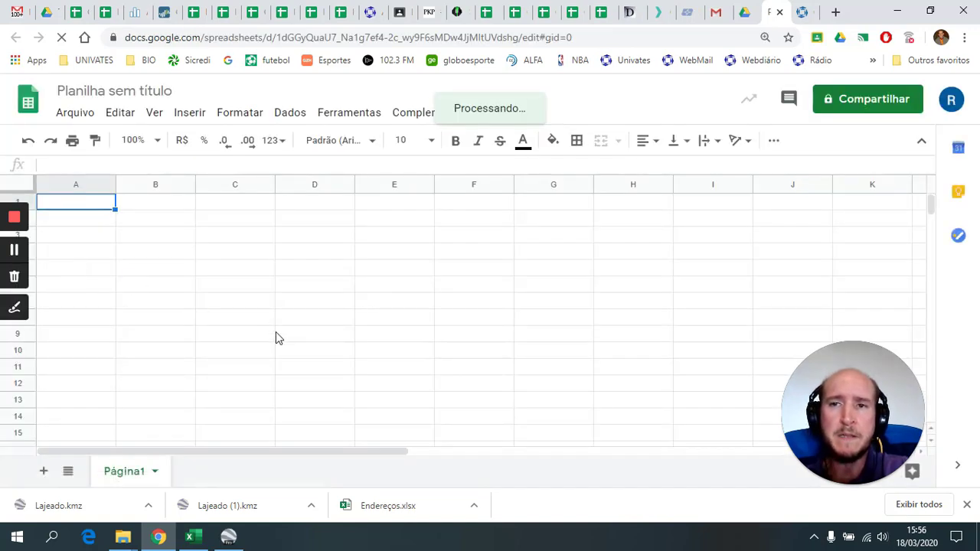
- Change the title 'Planilha sem título' to 'Endereços'
{"action": "left_click", "coordinate": [165, 92]}
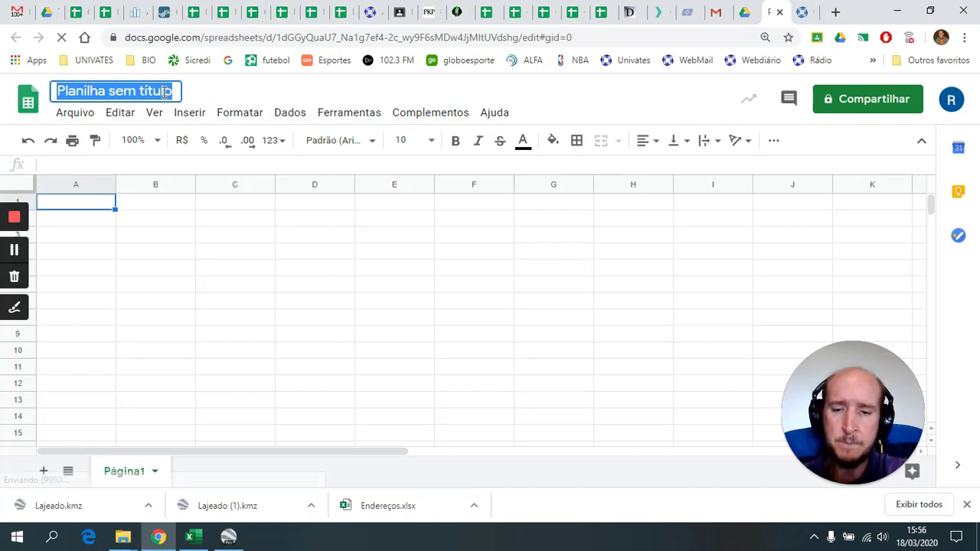
{"action": "type", "text": "e"}
{"action": "key", "text": "BackSpace"}
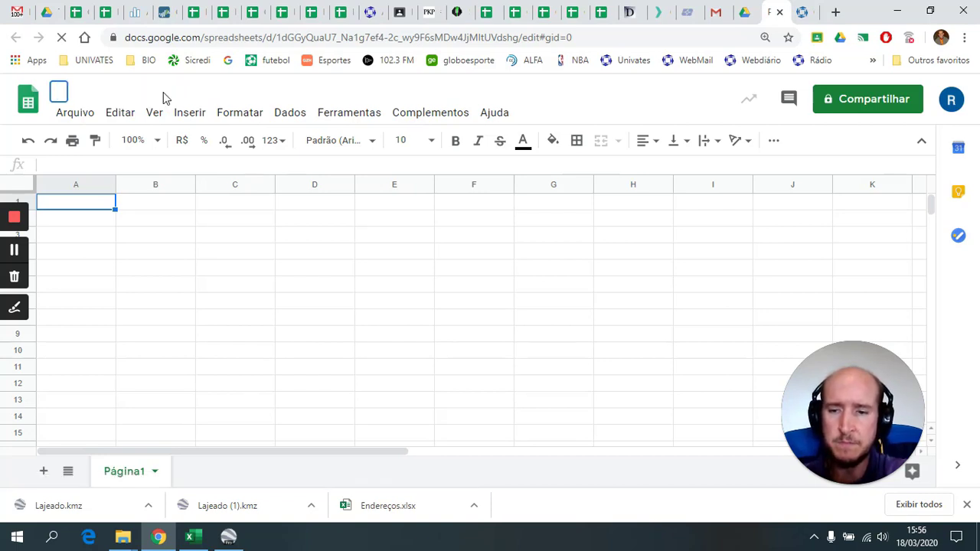
{"action": "type", "text": "Endere"}
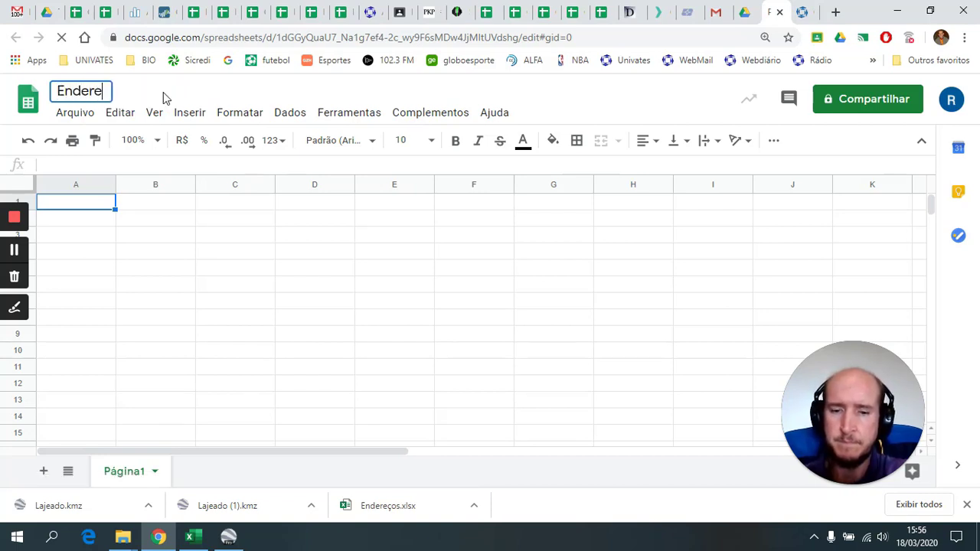
{"action": "type", "text": "ços"}
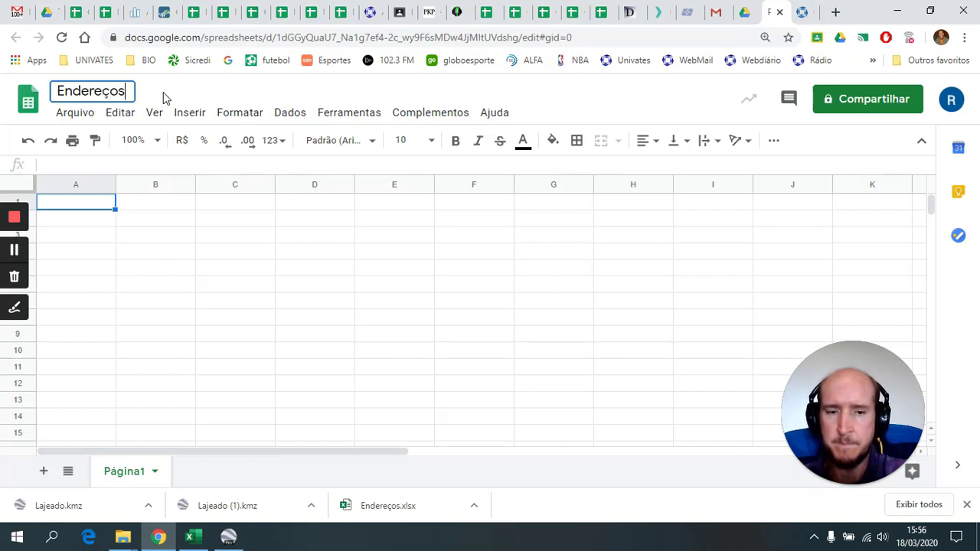
{"action": "key", "text": "Return"}
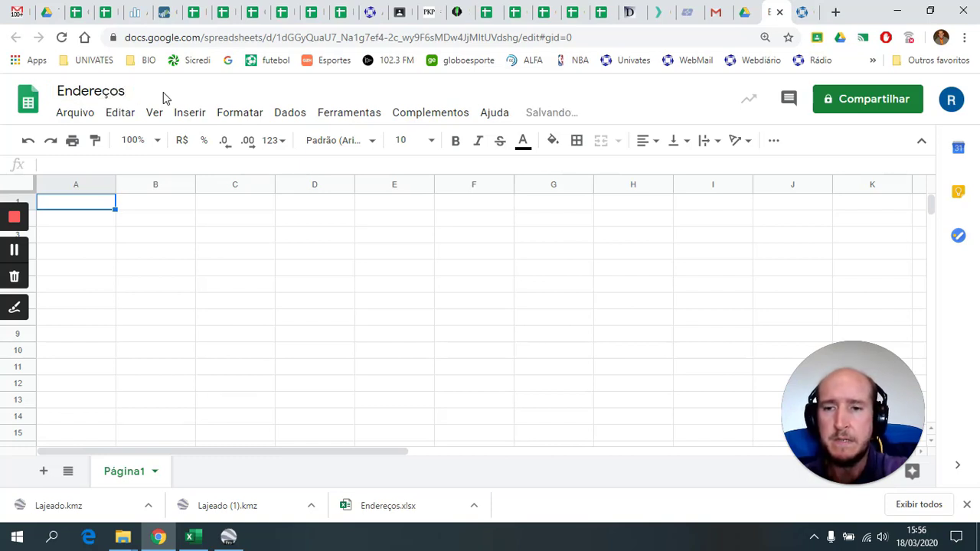
{"action": "left_click", "coordinate": [197, 541]}
- Copy Excel range A1:C201 with the GEOCODE, lat and long columns, then go to the Endereços sheet
{"action": "left_click", "coordinate": [134, 167]}
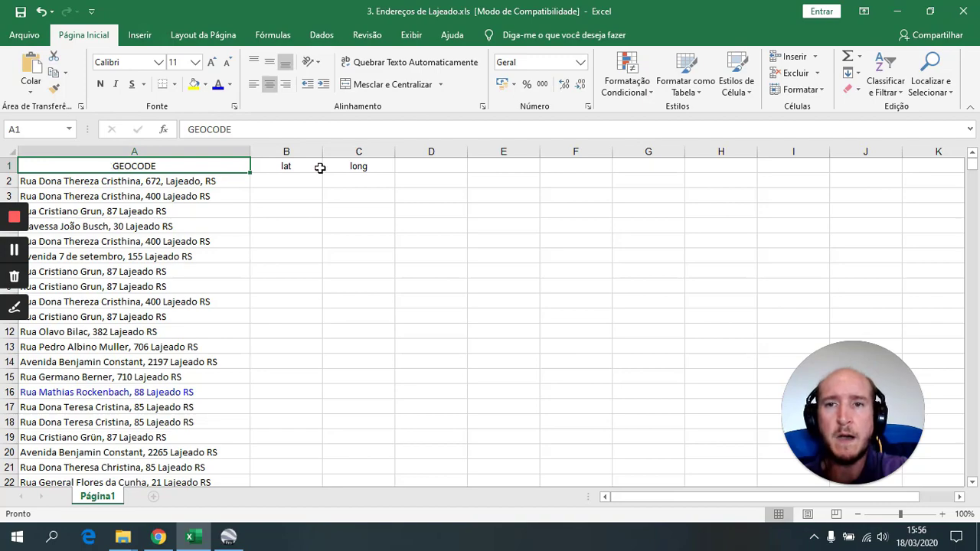
{"action": "left_click", "coordinate": [364, 165], "text": "shift"}
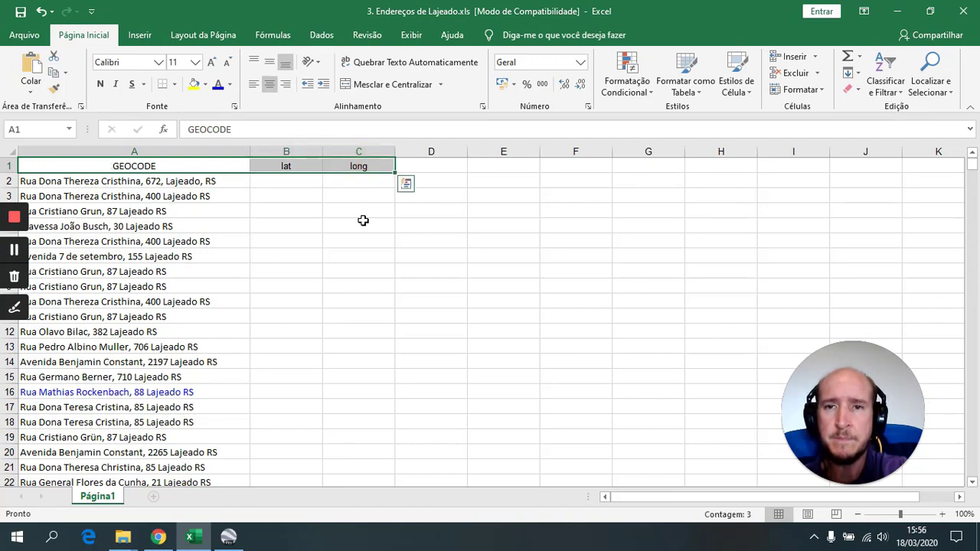
{"action": "scroll", "coordinate": [361, 245], "scroll_direction": "down", "scroll_amount": 20}
{"action": "scroll", "coordinate": [346, 326], "scroll_direction": "down", "scroll_amount": 20}
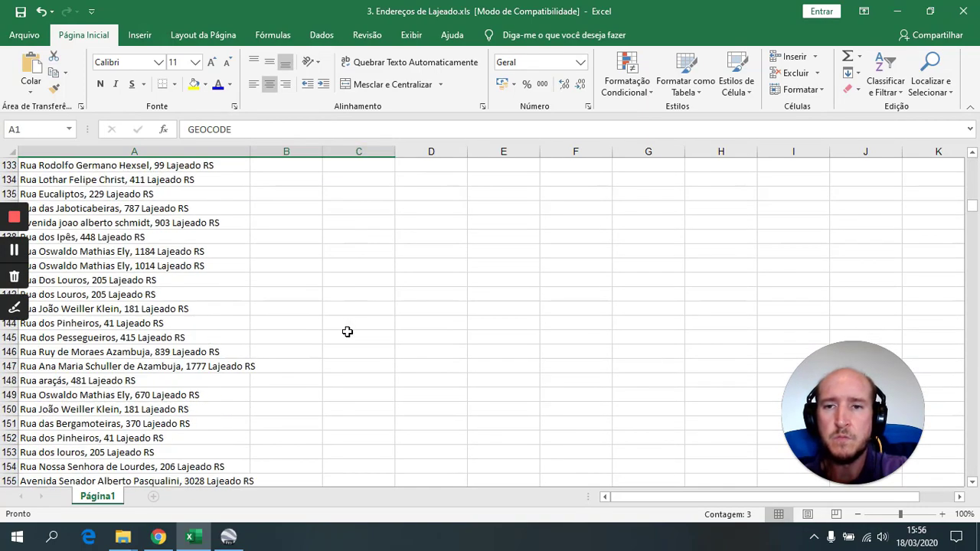
{"action": "scroll", "coordinate": [362, 240], "scroll_direction": "up", "scroll_amount": 1}
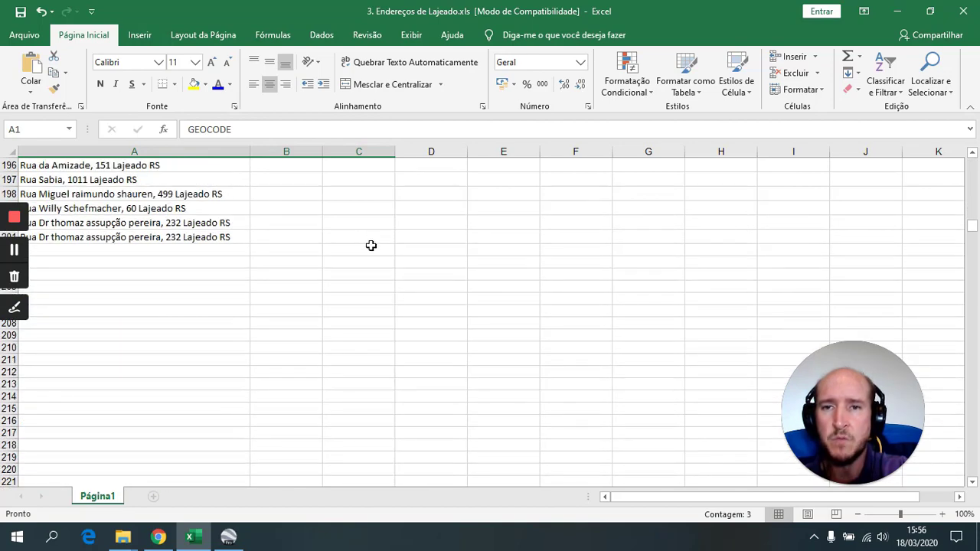
{"action": "left_click", "coordinate": [378, 236], "text": "shift"}
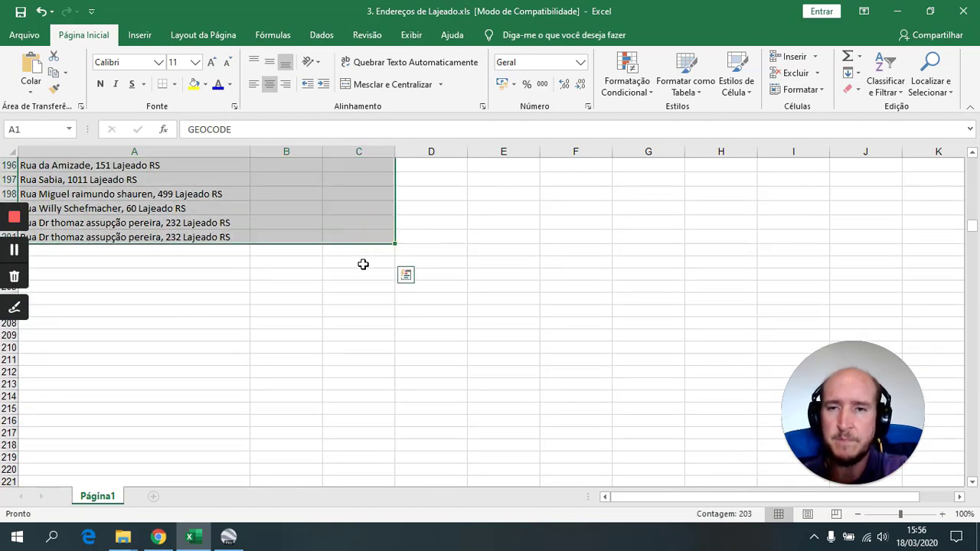
{"action": "key", "text": "ctrl+c"}
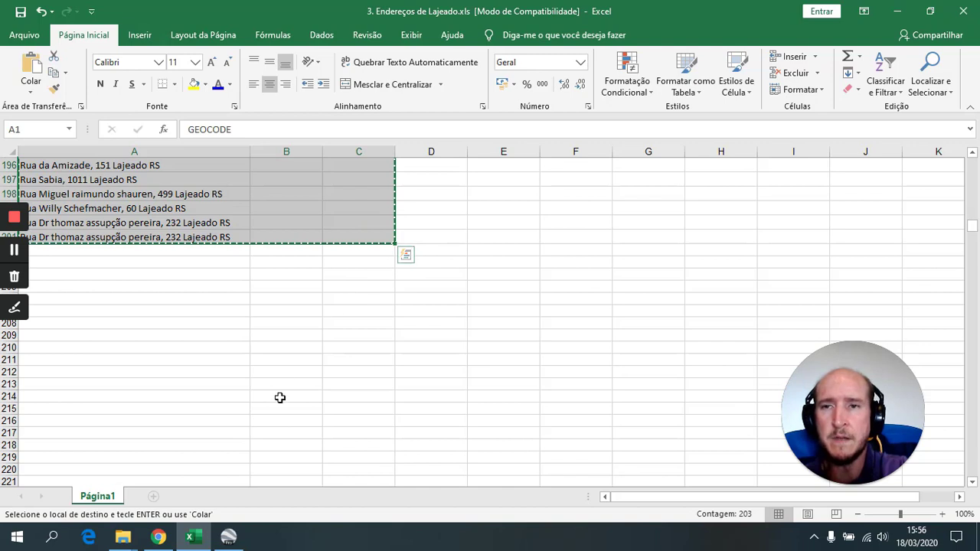
{"action": "left_click", "coordinate": [162, 540]}
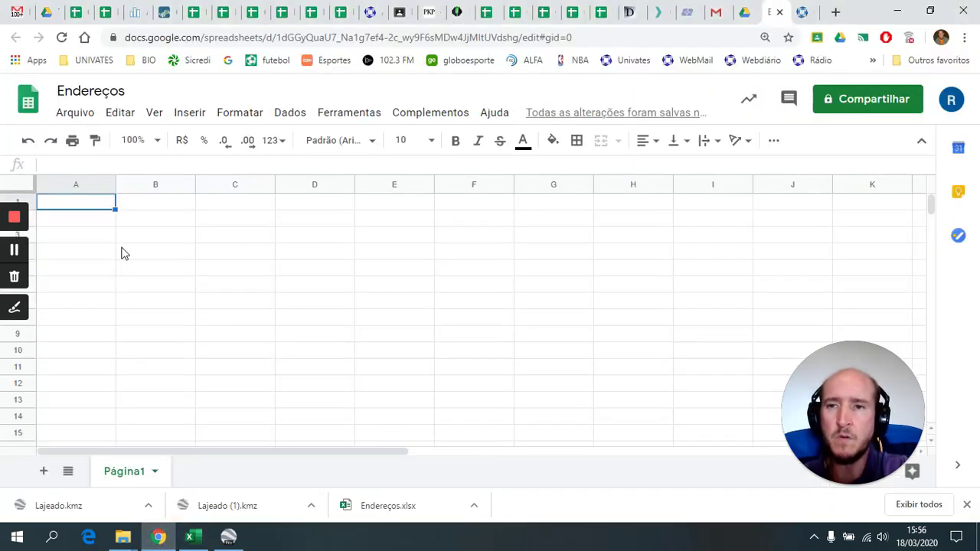
- Paste the Lajeado address data at A1 and auto-fit column A, then adjust columns B and C
{"action": "key", "text": "ctrl+v"}
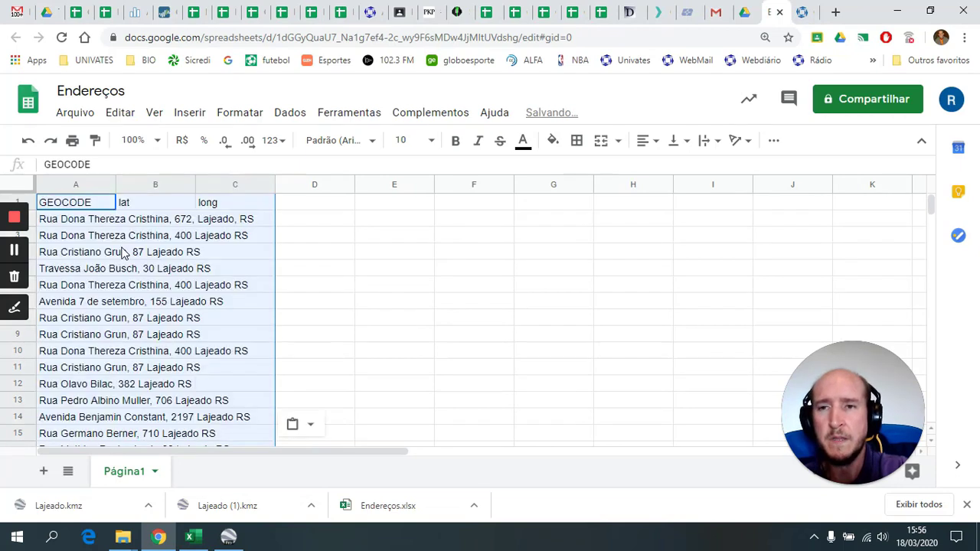
{"action": "left_click", "coordinate": [348, 253]}
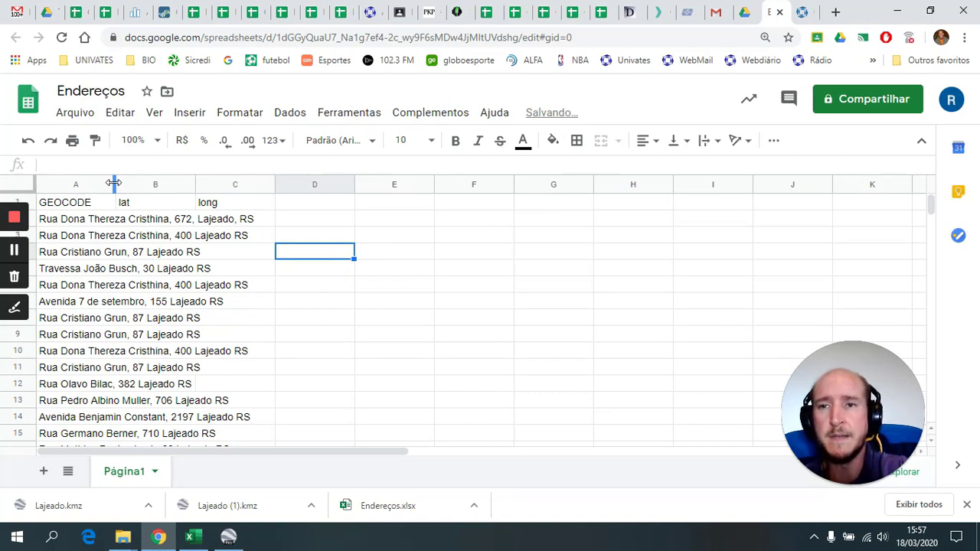
{"action": "double_click", "coordinate": [113, 184]}
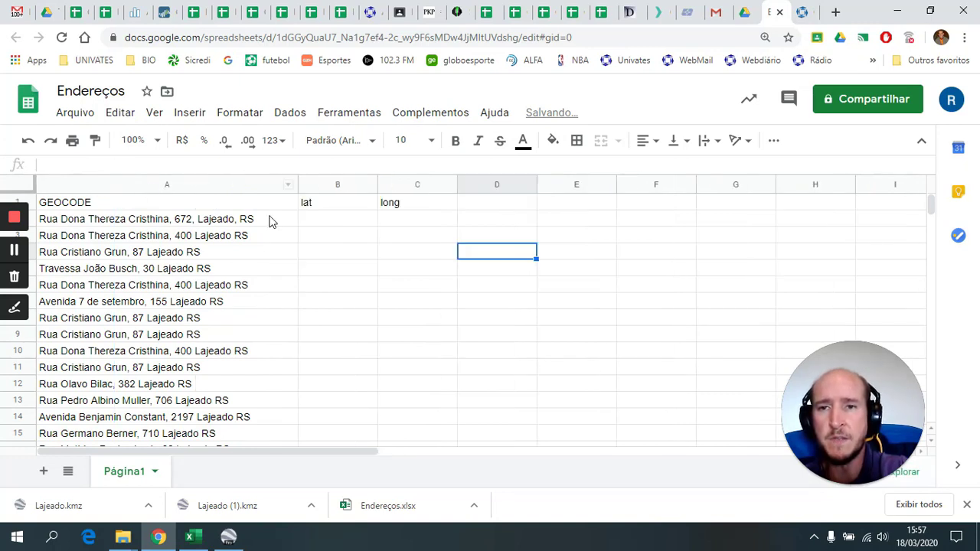
{"action": "double_click", "coordinate": [297, 183]}
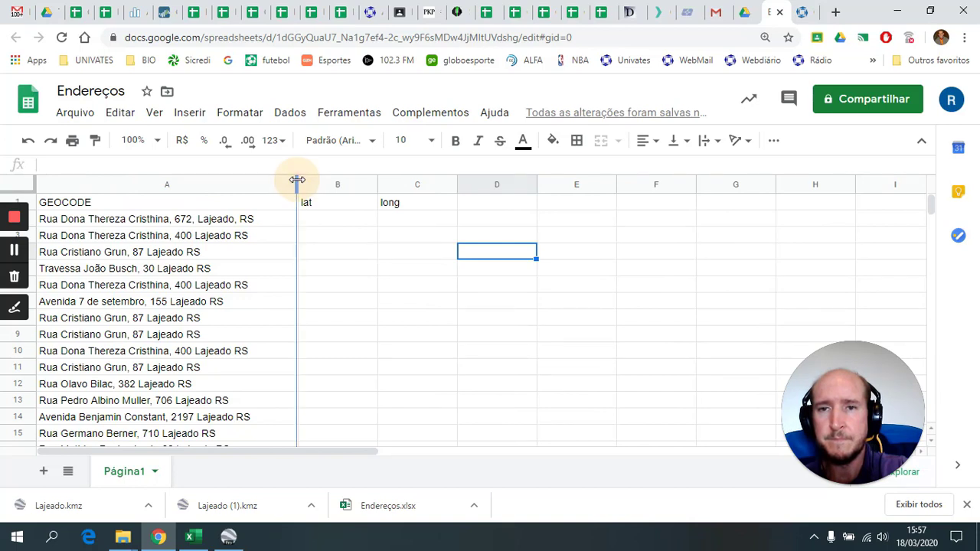
{"action": "double_click", "coordinate": [378, 185]}
{"action": "double_click", "coordinate": [395, 185]}
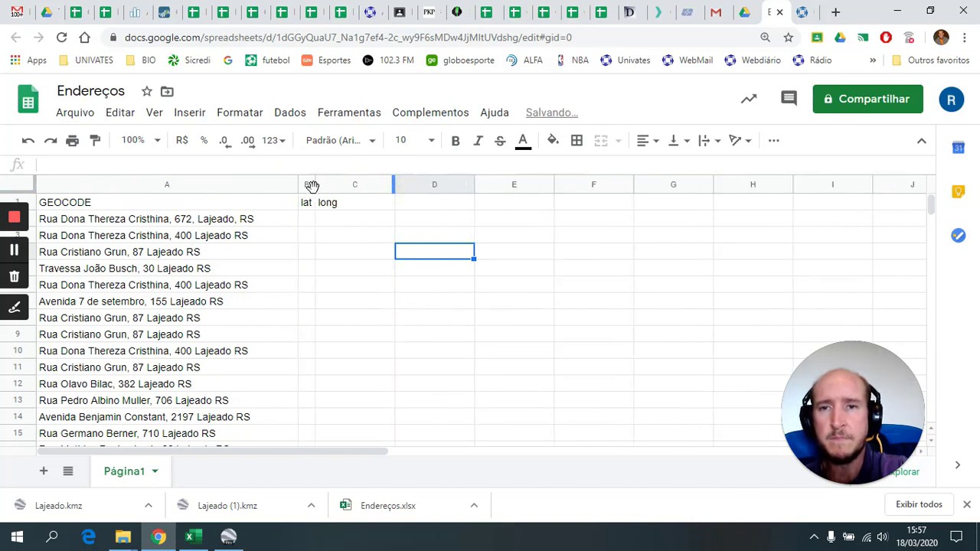
{"action": "left_click_drag", "start_coordinate": [339, 181], "coordinate": [414, 184]}
{"action": "left_click_drag", "start_coordinate": [312, 183], "coordinate": [377, 184]}
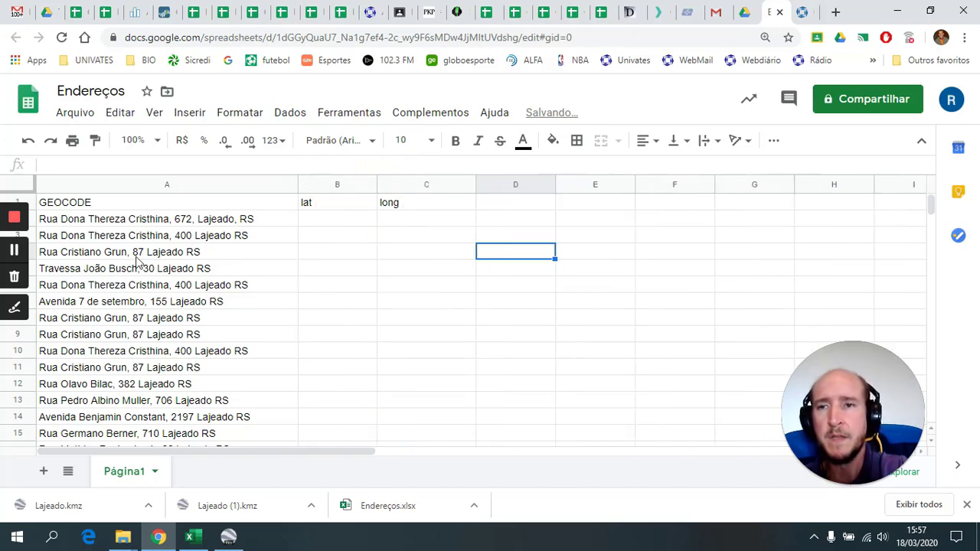
- Center-align the GEOCODE, lat and long headers in A1:C1
{"action": "left_click", "coordinate": [101, 206]}
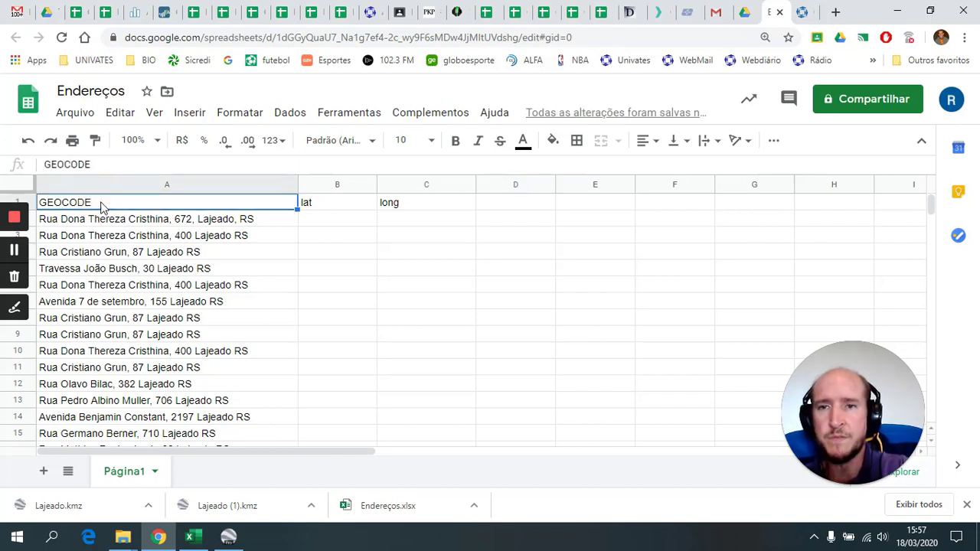
{"action": "left_click", "coordinate": [438, 209], "text": "shift"}
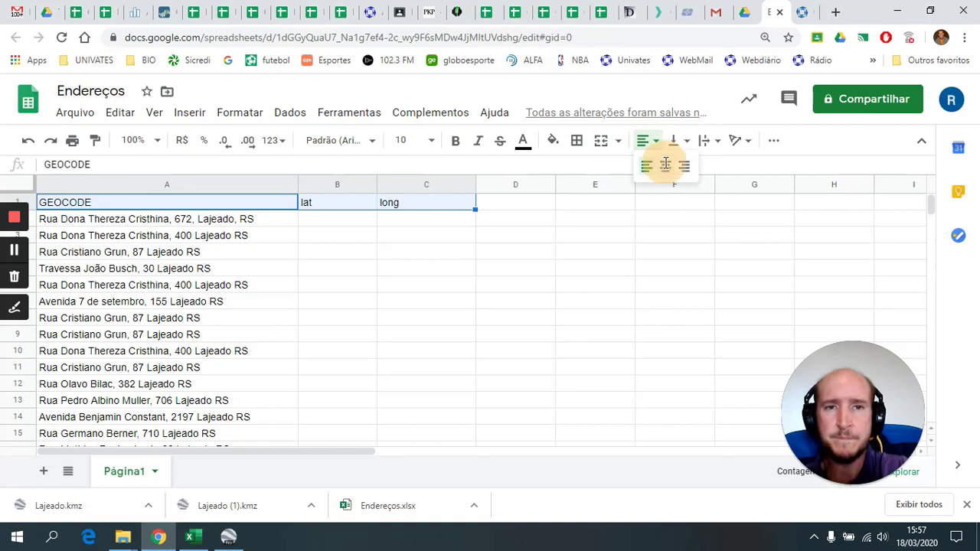
{"action": "left_click", "coordinate": [666, 165]}
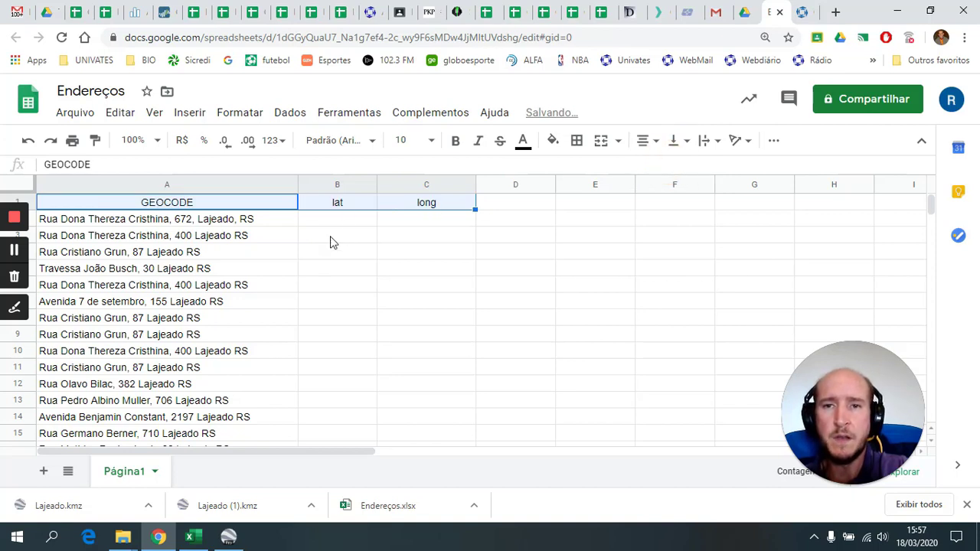
{"action": "left_click", "coordinate": [337, 224]}
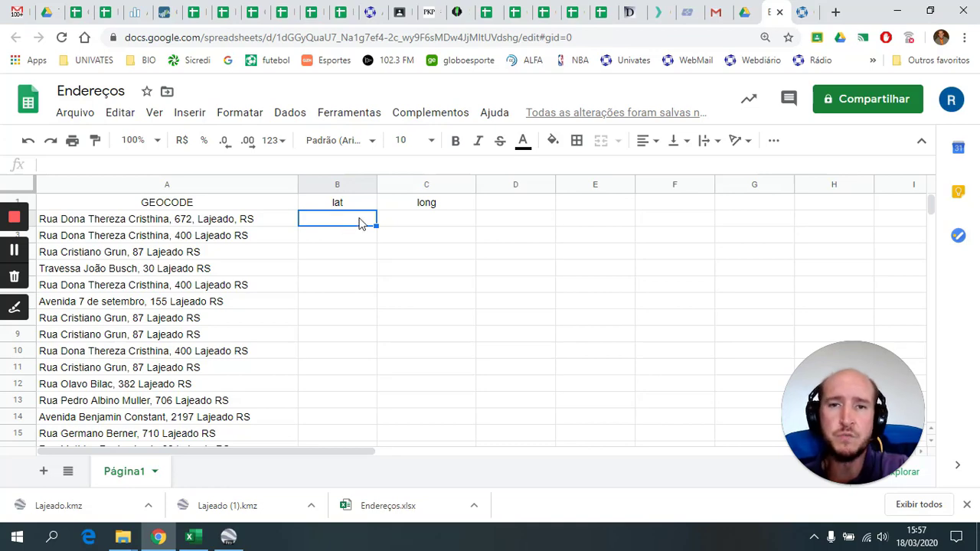
{"action": "scroll", "coordinate": [218, 230], "scroll_direction": "down", "scroll_amount": 12}
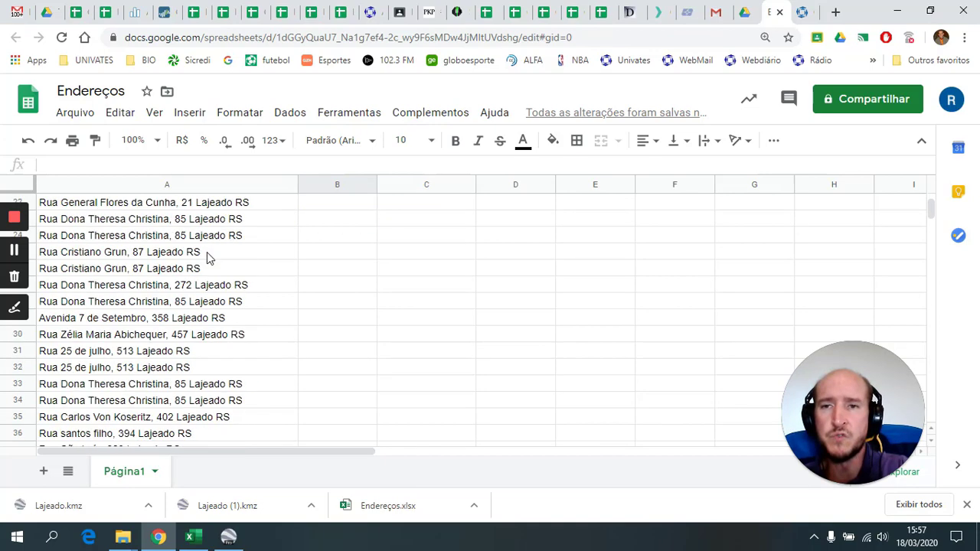
{"action": "scroll", "coordinate": [225, 350], "scroll_direction": "down", "scroll_amount": 1}
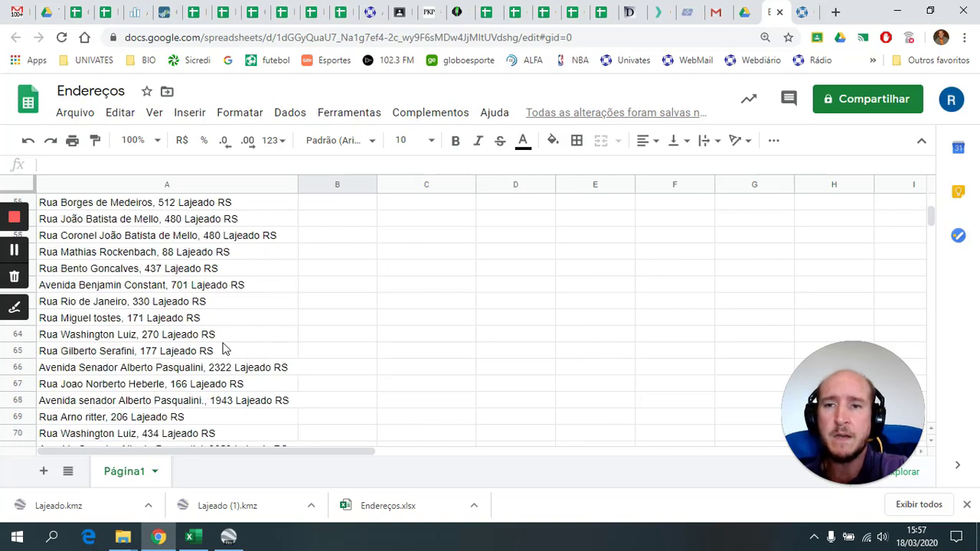
{"action": "scroll", "coordinate": [221, 362], "scroll_direction": "up", "scroll_amount": 16}
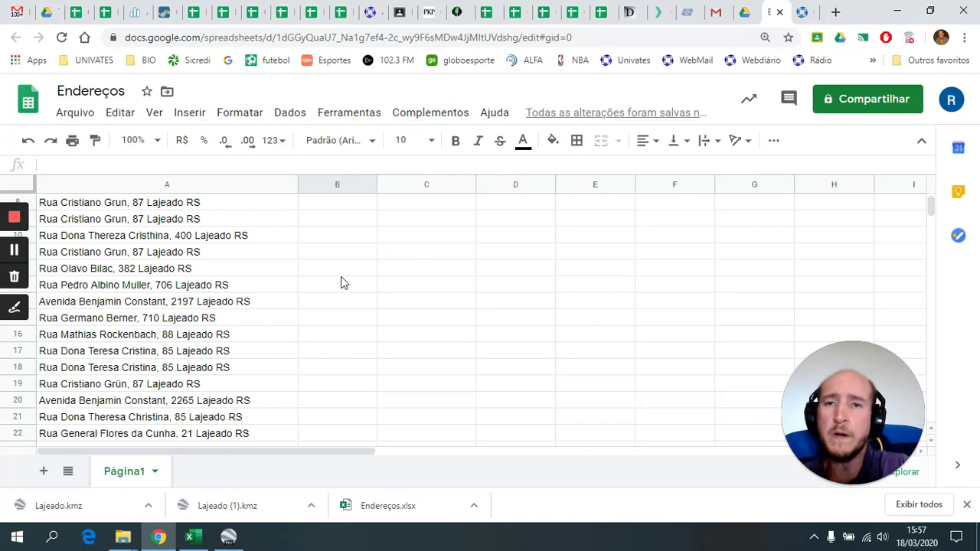
{"action": "scroll", "coordinate": [347, 285], "scroll_direction": "up", "scroll_amount": 3}
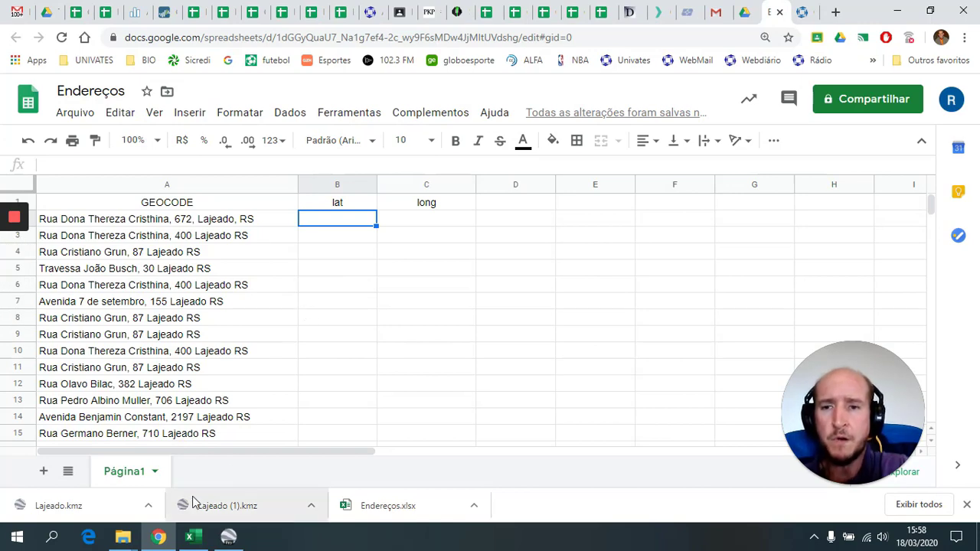
- Open the 'Geocoding With Google Sheets' tutorial from the geocoding resource in a new tab
{"action": "left_click", "coordinate": [802, 14]}
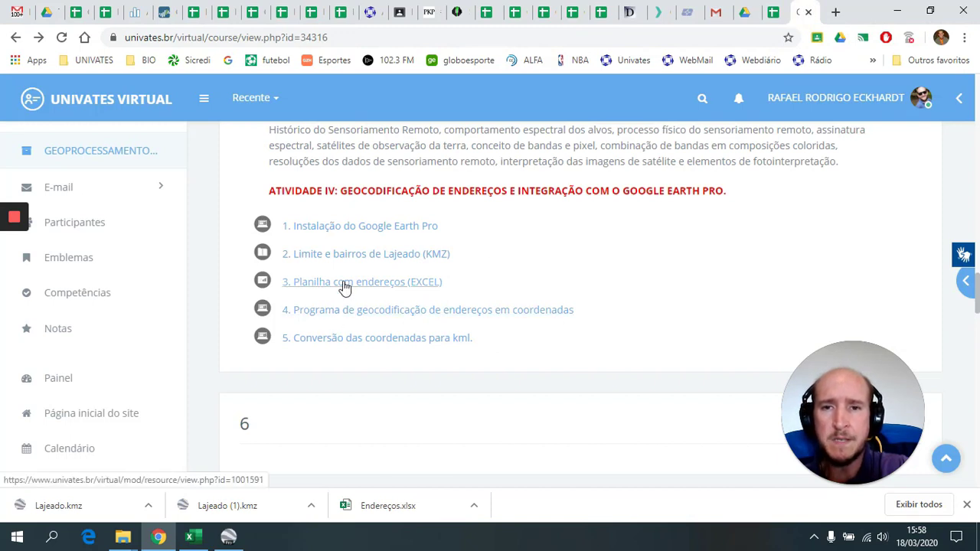
{"action": "left_click", "coordinate": [377, 317]}
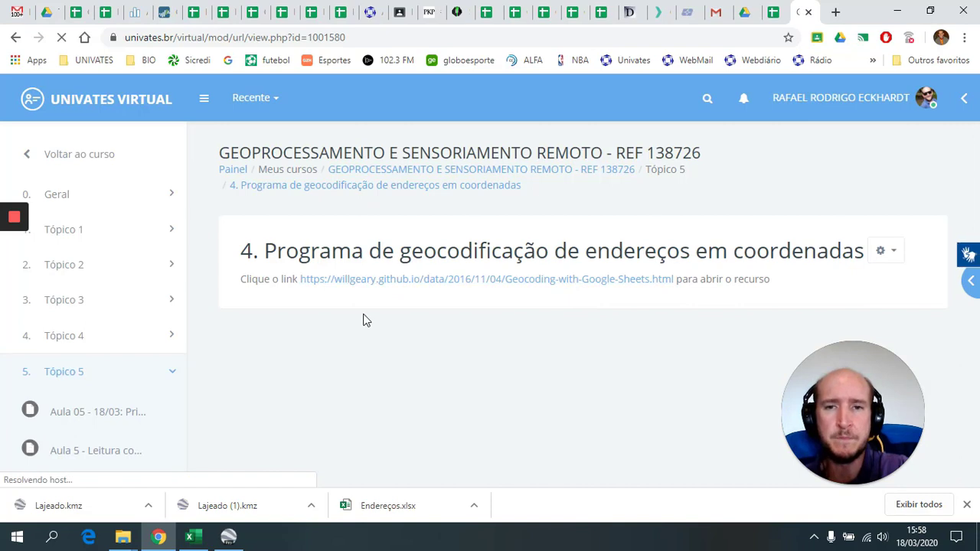
{"action": "right_click", "coordinate": [462, 282]}
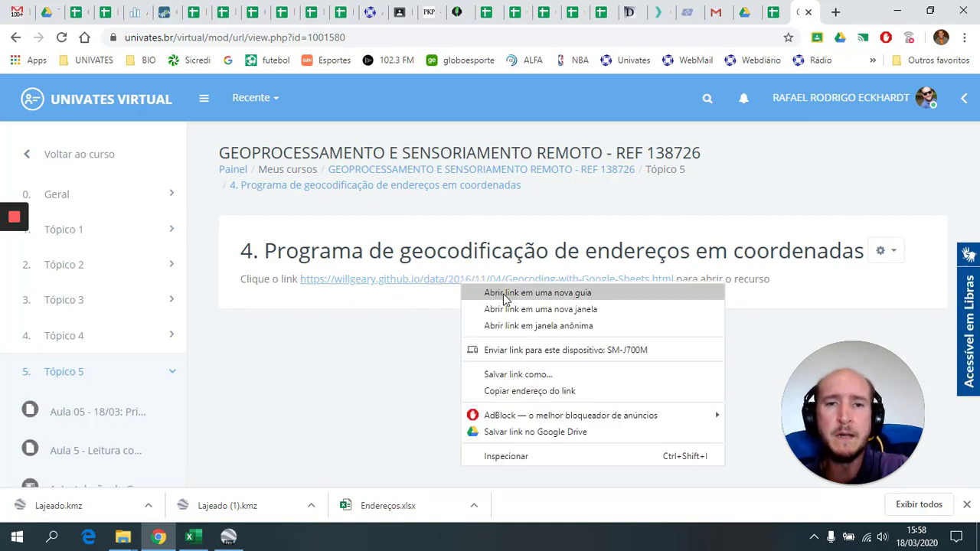
{"action": "left_click", "coordinate": [513, 294]}
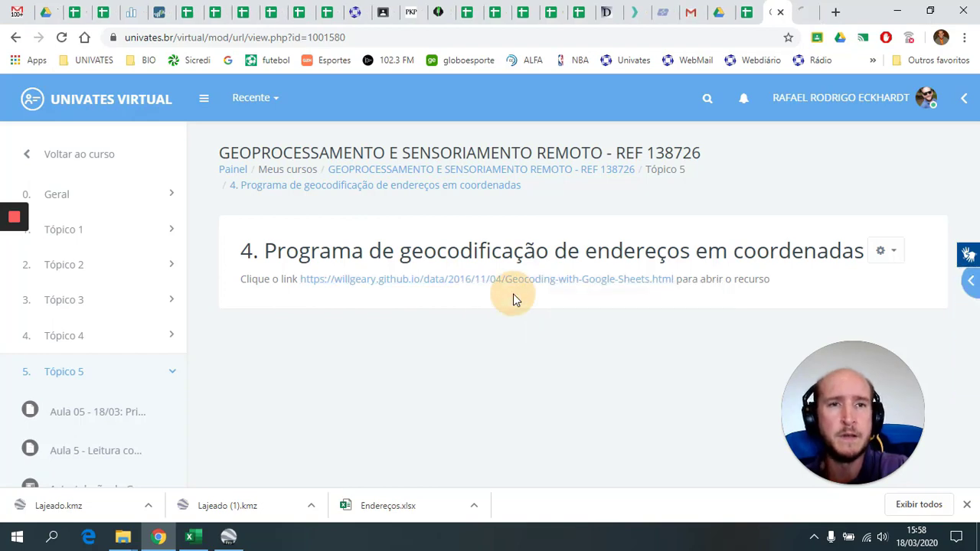
{"action": "left_click", "coordinate": [804, 13]}
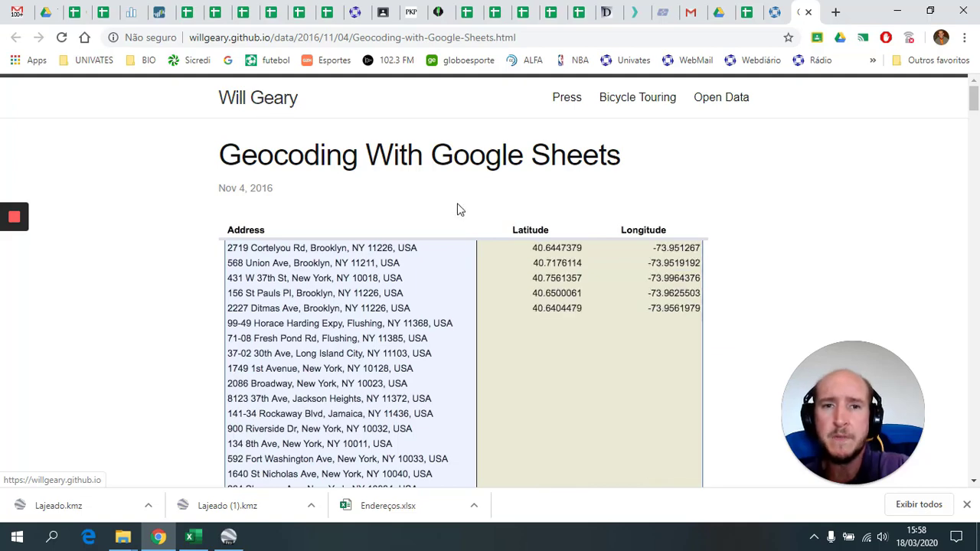
- Select and copy the script code from getGeocodingRegion through the onOpen function
{"action": "scroll", "coordinate": [454, 212], "scroll_direction": "down", "scroll_amount": 4}
{"action": "scroll", "coordinate": [329, 280], "scroll_direction": "up", "scroll_amount": 2}
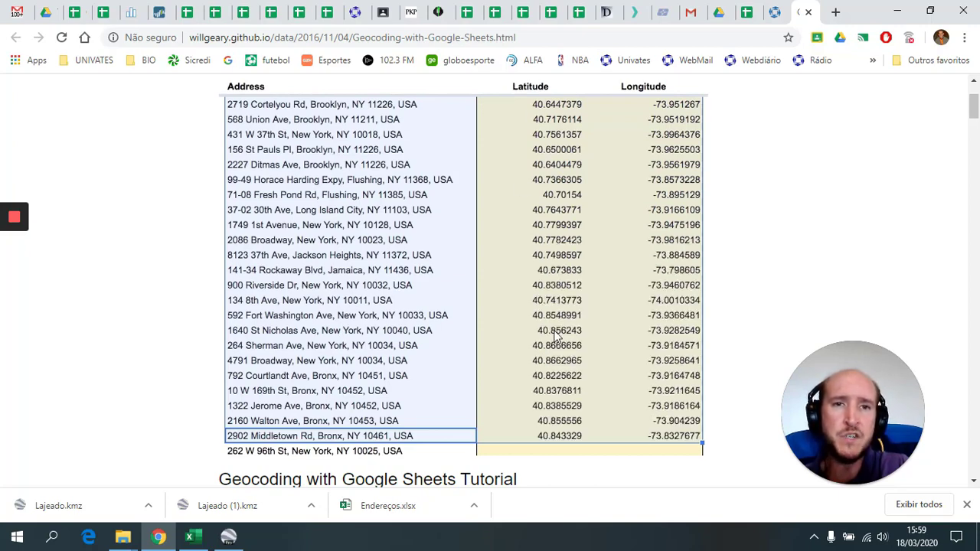
{"action": "scroll", "coordinate": [664, 265], "scroll_direction": "down", "scroll_amount": 4}
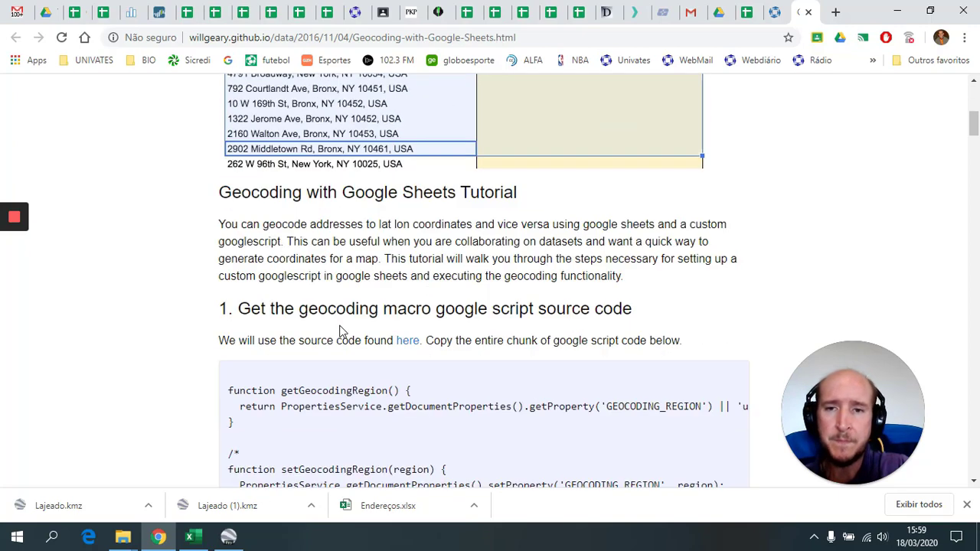
{"action": "scroll", "coordinate": [253, 304], "scroll_direction": "down", "scroll_amount": 2}
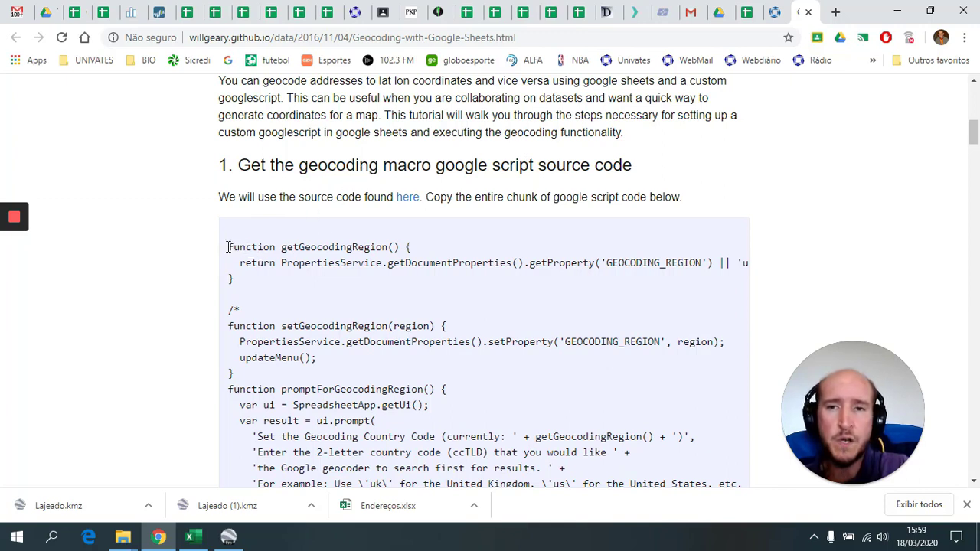
{"action": "left_click_drag", "start_coordinate": [231, 247], "coordinate": [431, 492]}
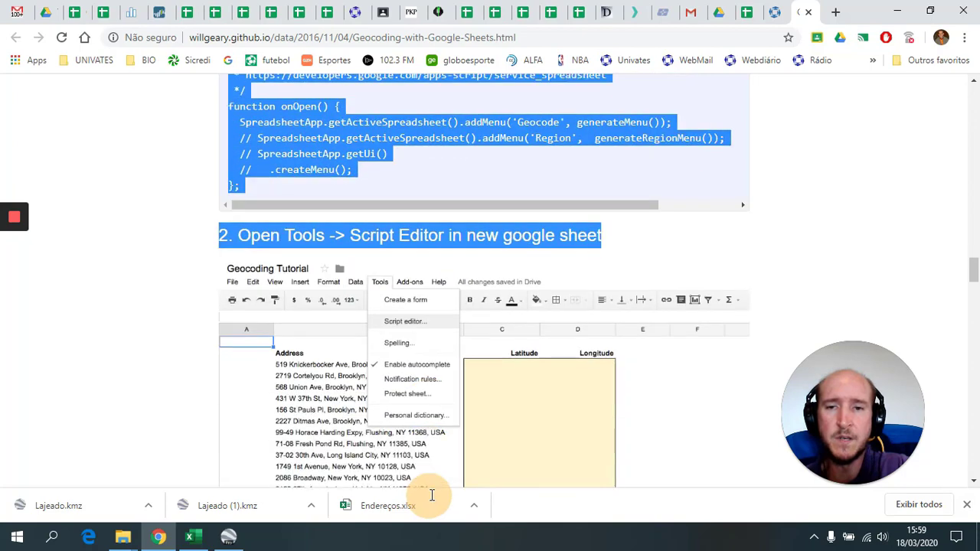
{"action": "left_click", "coordinate": [386, 87]}
{"action": "left_click_drag", "start_coordinate": [386, 78], "coordinate": [382, 166]}
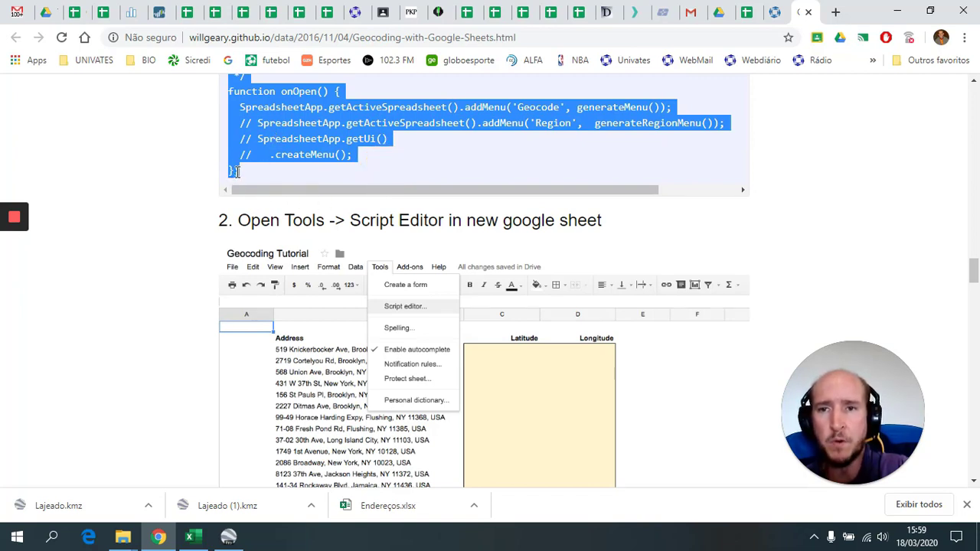
{"action": "right_click", "coordinate": [309, 138]}
{"action": "left_click", "coordinate": [339, 145]}
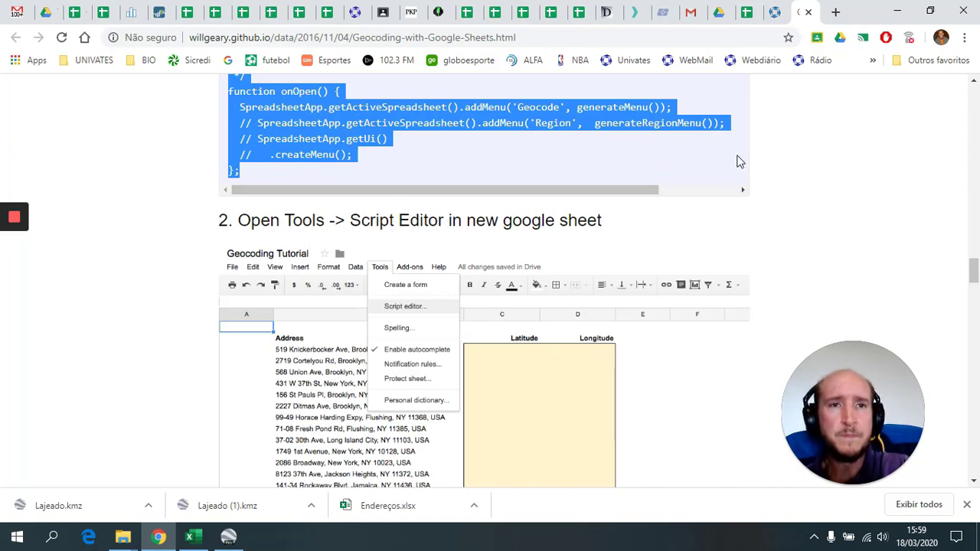
- Open Ferramentas > Editor de script for the Endereços spreadsheet
{"action": "left_click", "coordinate": [746, 13]}
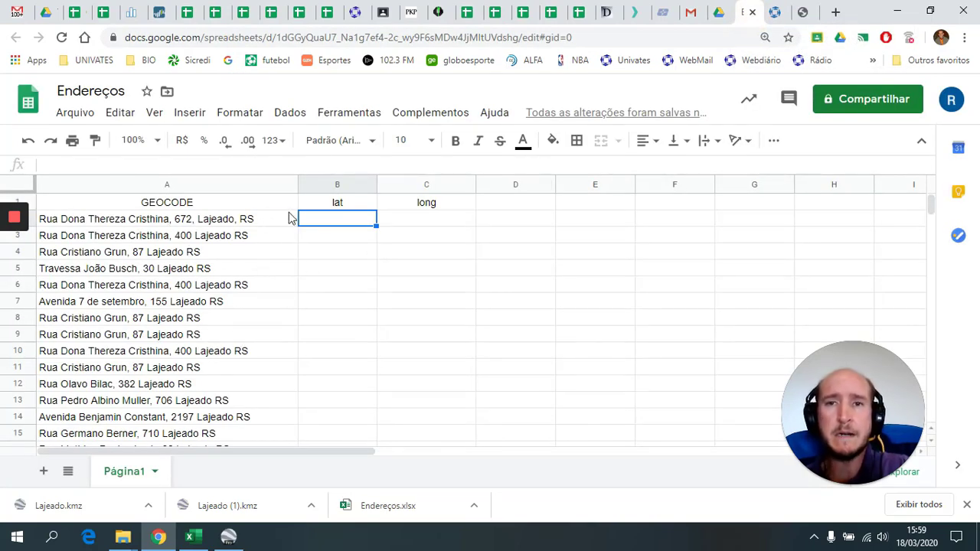
{"action": "left_click", "coordinate": [346, 116]}
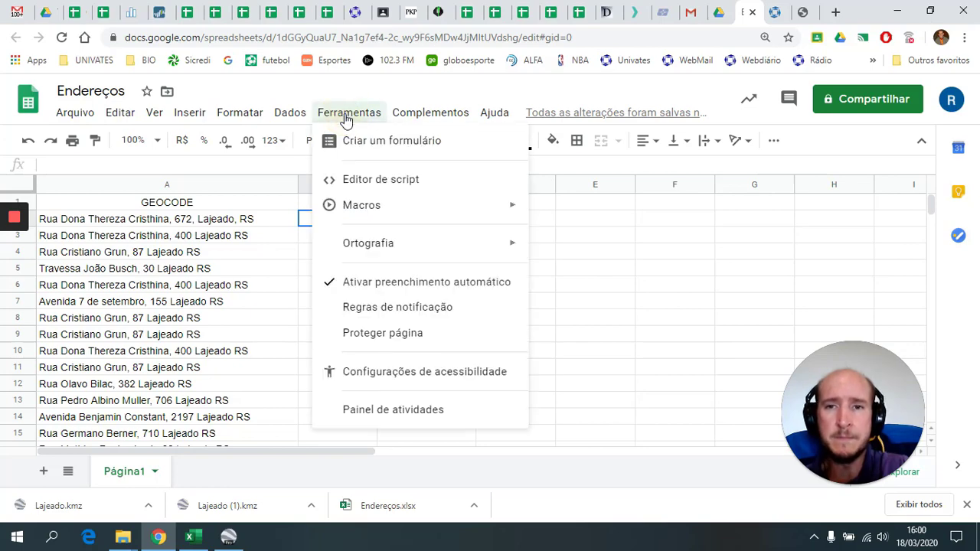
{"action": "left_click", "coordinate": [369, 185]}
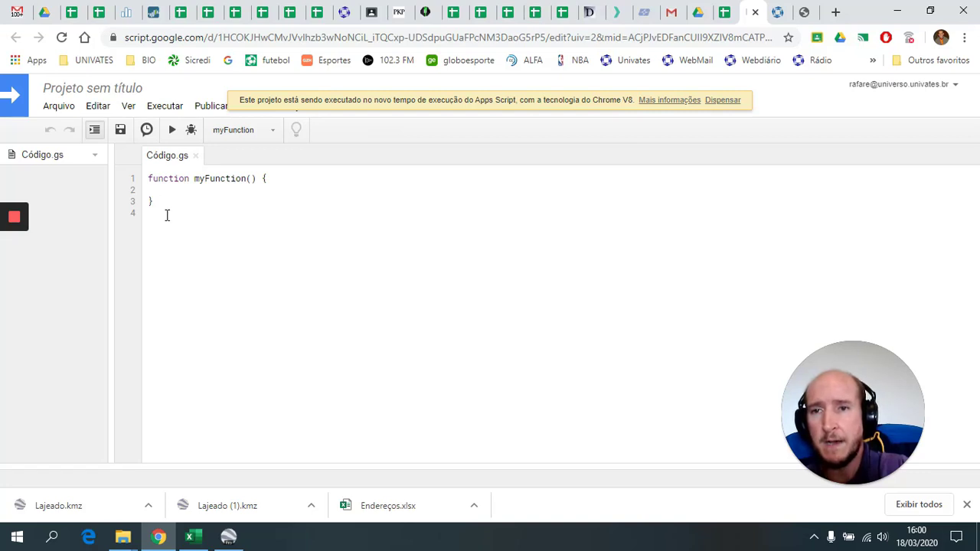
- Replace the placeholder myFunction in Código.gs with the pasted 144-line geocoding script
{"action": "left_click_drag", "start_coordinate": [167, 215], "coordinate": [144, 176]}
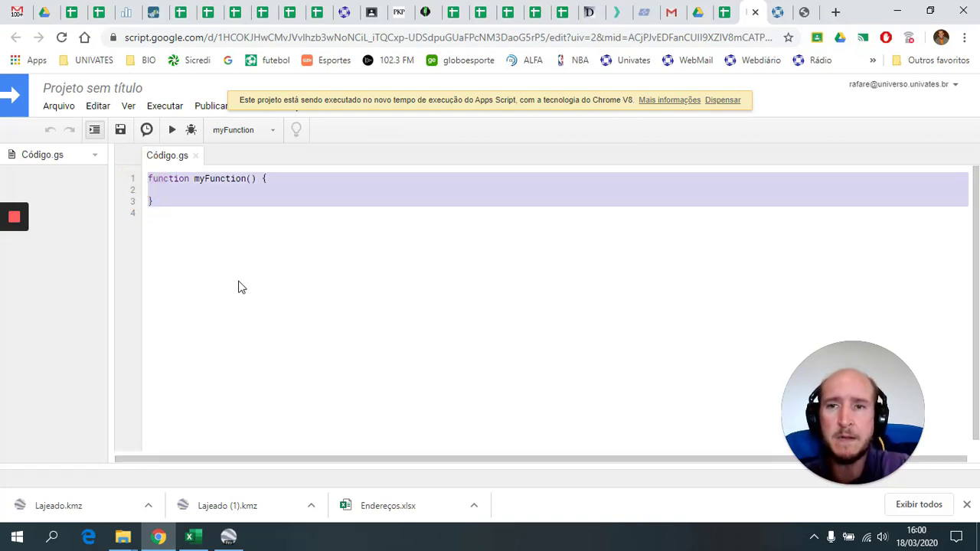
{"action": "key", "text": "BackSpace"}
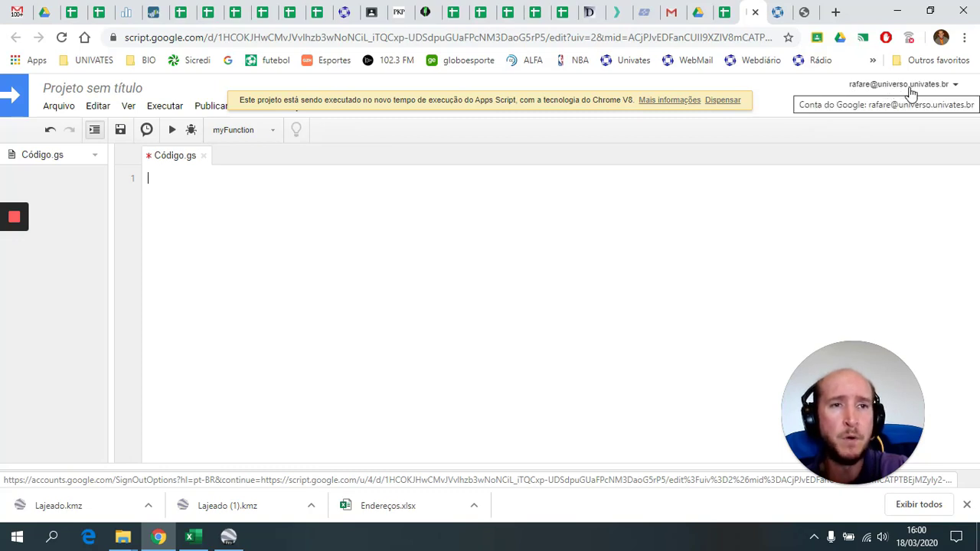
{"action": "left_click", "coordinate": [956, 86]}
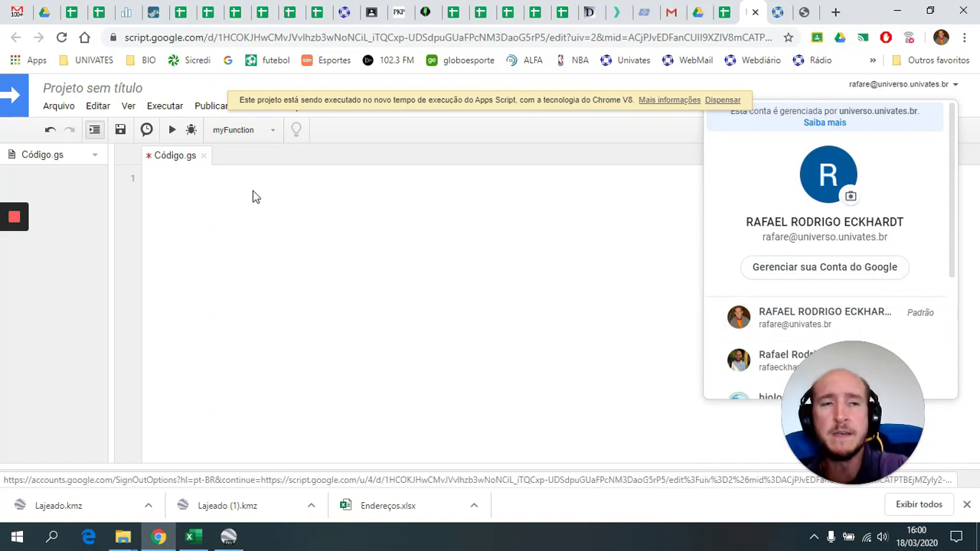
{"action": "left_click", "coordinate": [189, 208]}
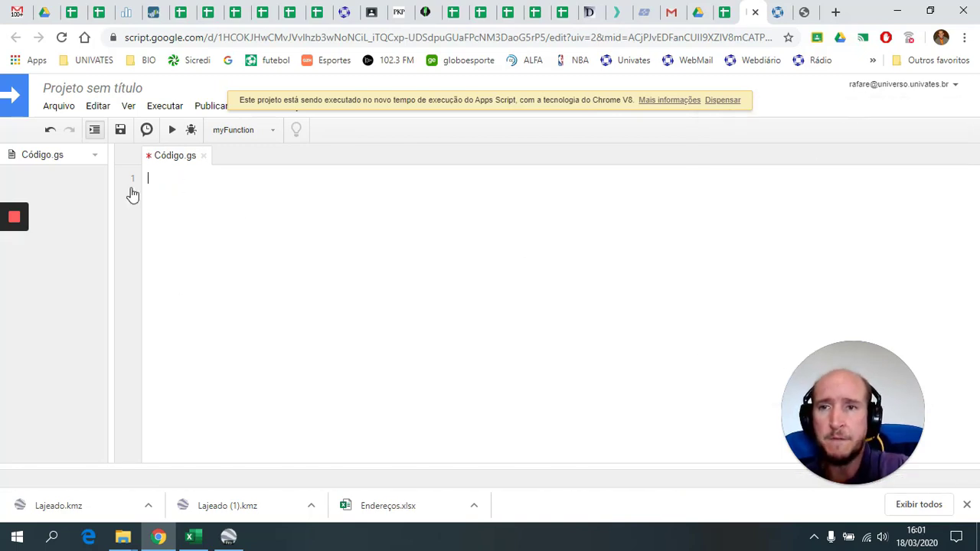
{"action": "left_click", "coordinate": [182, 198]}
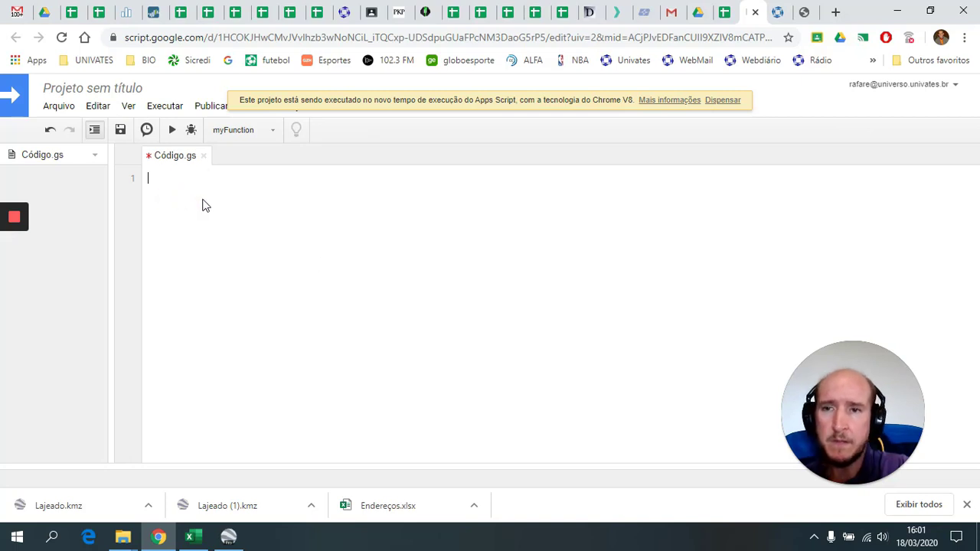
{"action": "key", "text": "ctrl+v"}
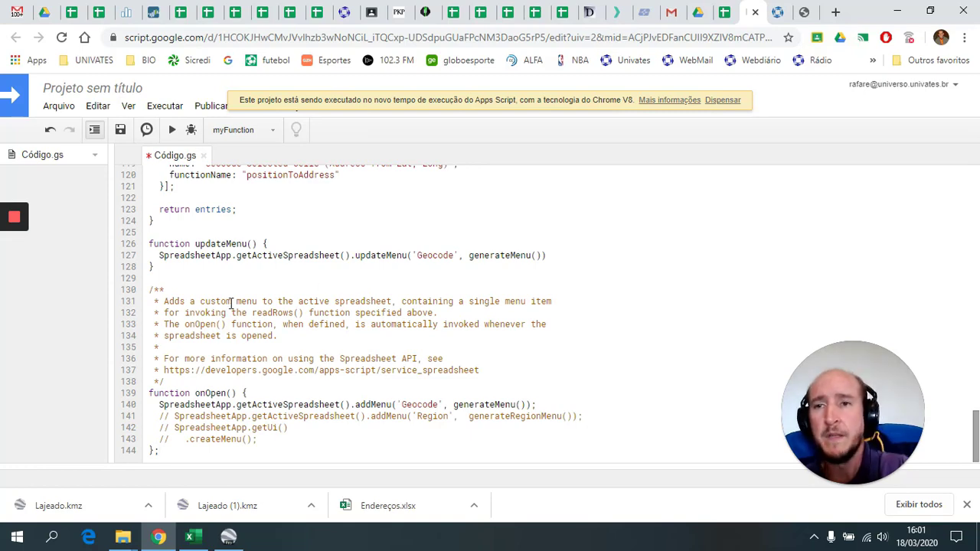
{"action": "scroll", "coordinate": [224, 324], "scroll_direction": "up", "scroll_amount": 15}
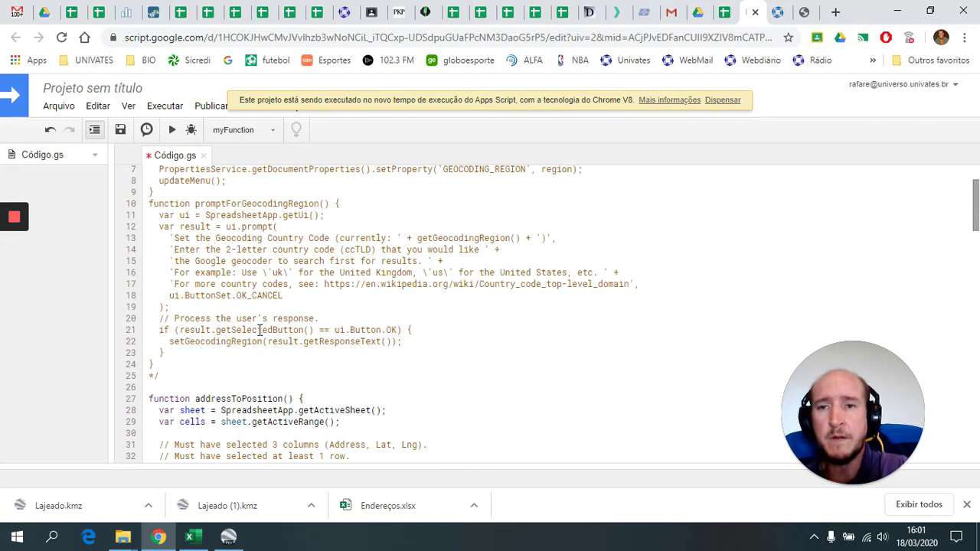
{"action": "scroll", "coordinate": [272, 328], "scroll_direction": "up", "scroll_amount": 3}
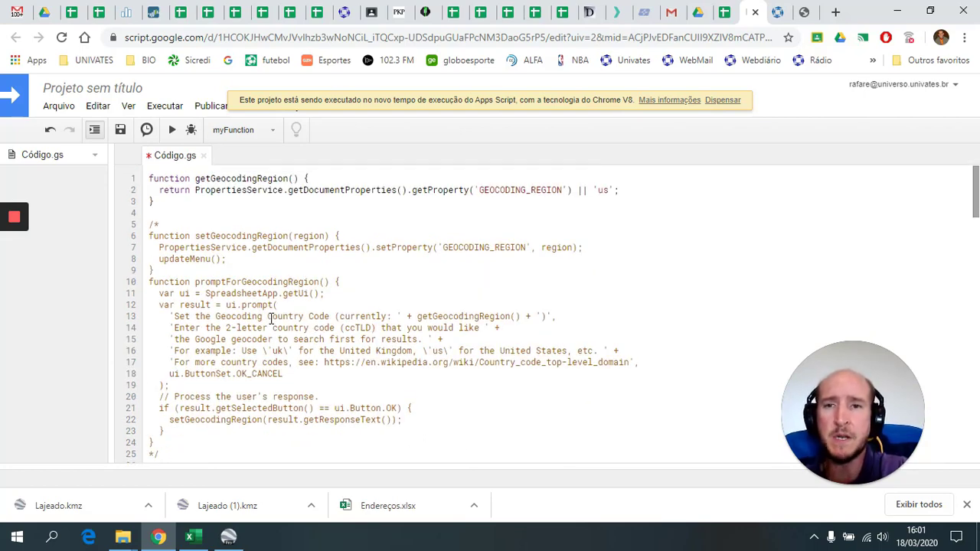
- Title the Apps Script project Geocode and rename its script file to codigo.gs
{"action": "left_click", "coordinate": [95, 156]}
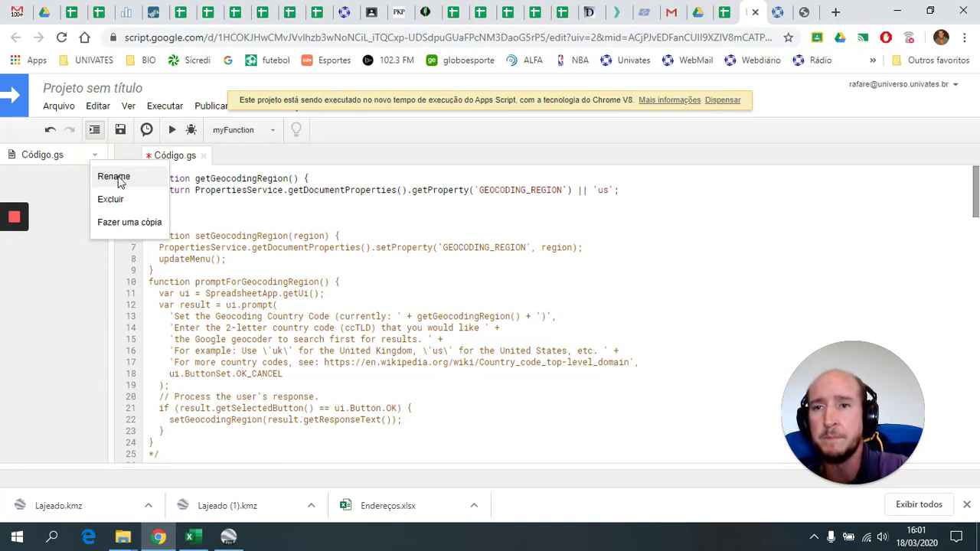
{"action": "left_click", "coordinate": [115, 177]}
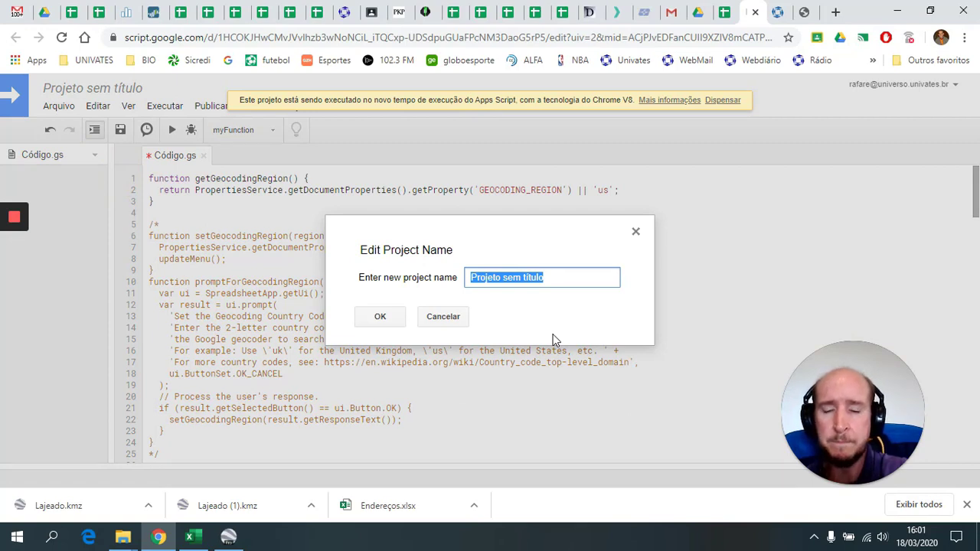
{"action": "type", "text": "Geocode"}
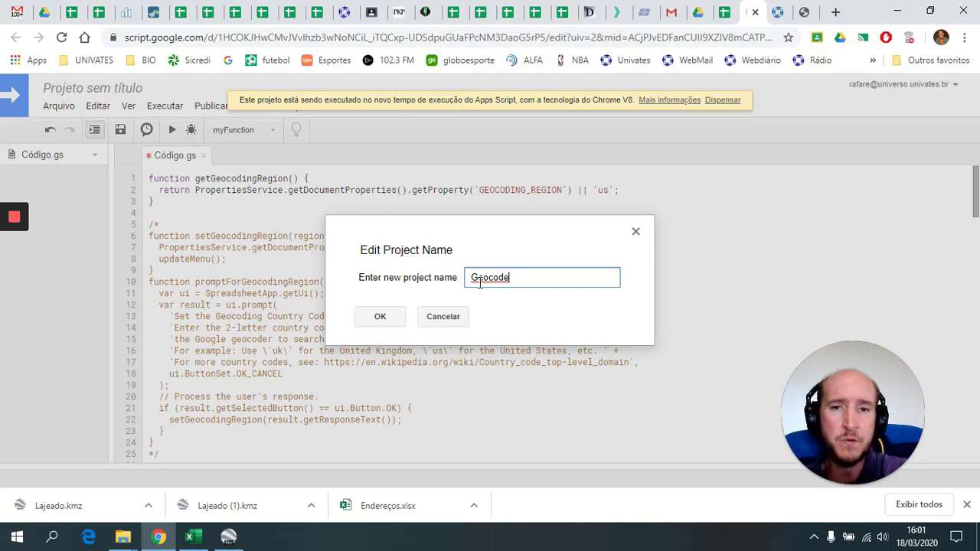
{"action": "left_click", "coordinate": [381, 318]}
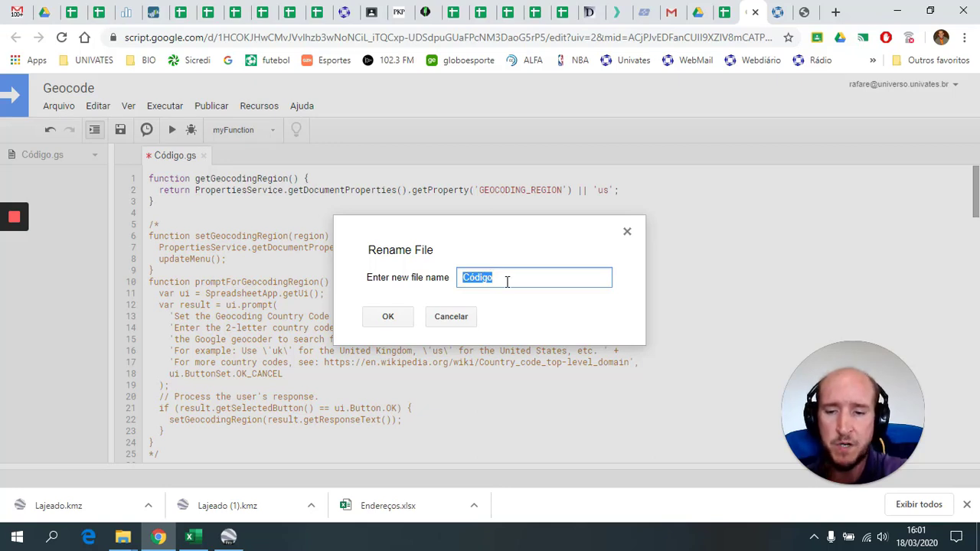
{"action": "type", "text": "co"}
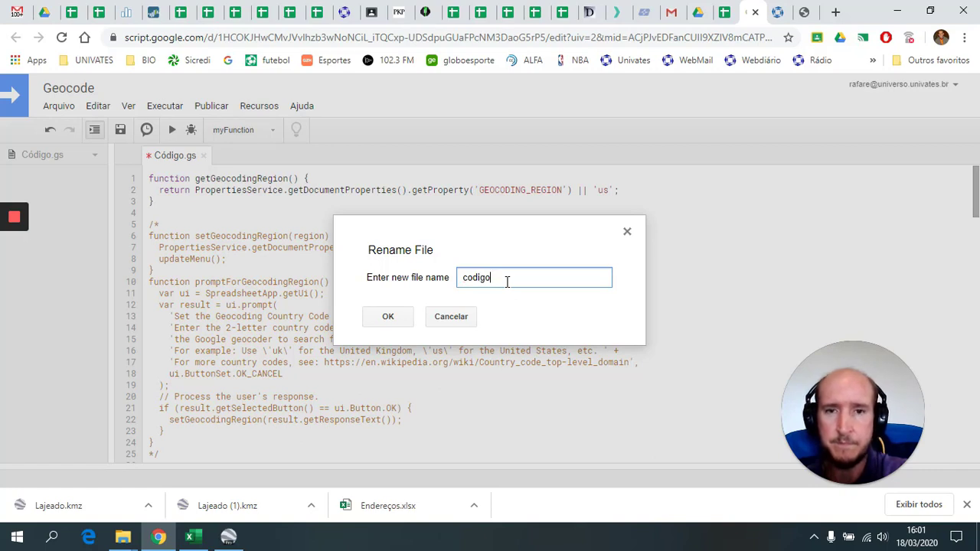
{"action": "left_click", "coordinate": [389, 319]}
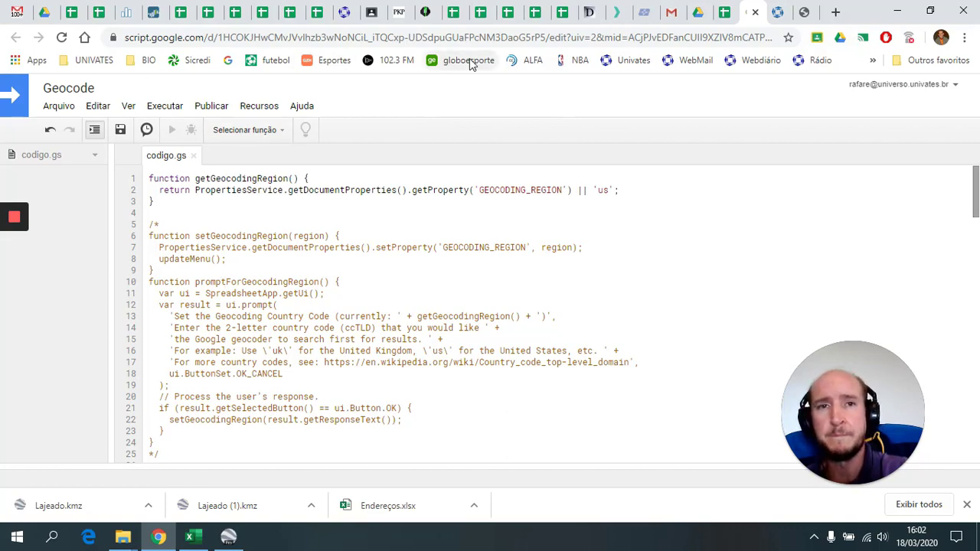
- Reload the Endereços spreadsheet tab so the Geocode menu loads
{"action": "left_click", "coordinate": [725, 13]}
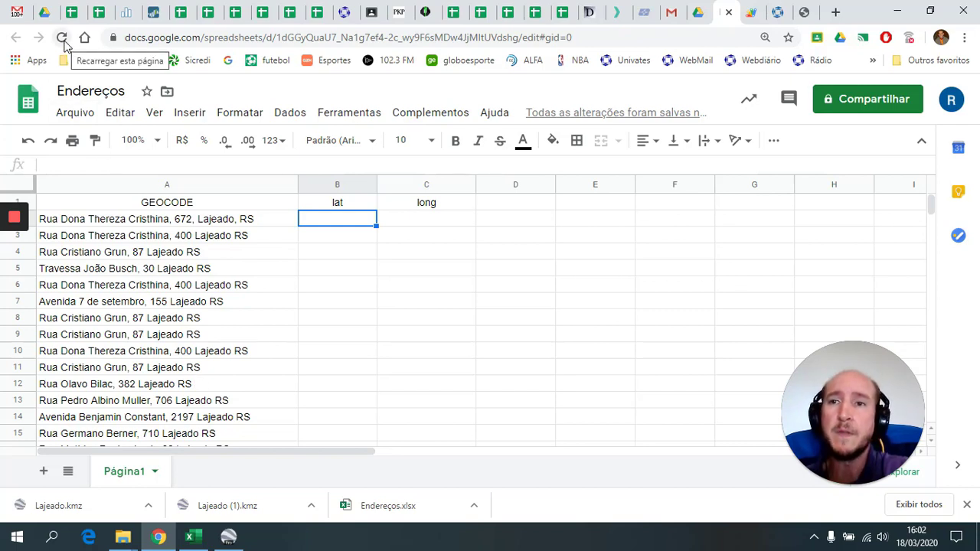
{"action": "left_click", "coordinate": [63, 38]}
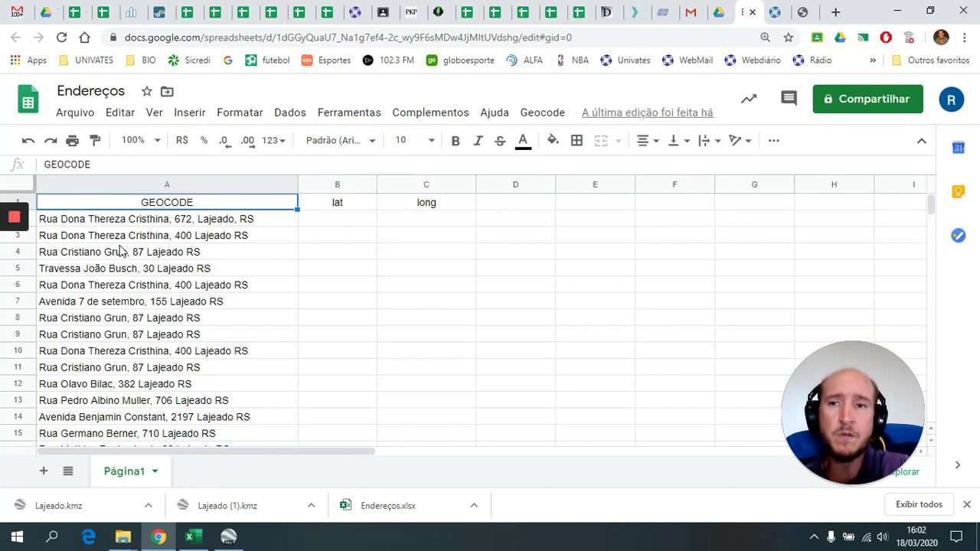
- Select A1:C201 across the GEOCODE, lat and long columns and open the Geocode menu
{"action": "left_click", "coordinate": [113, 203]}
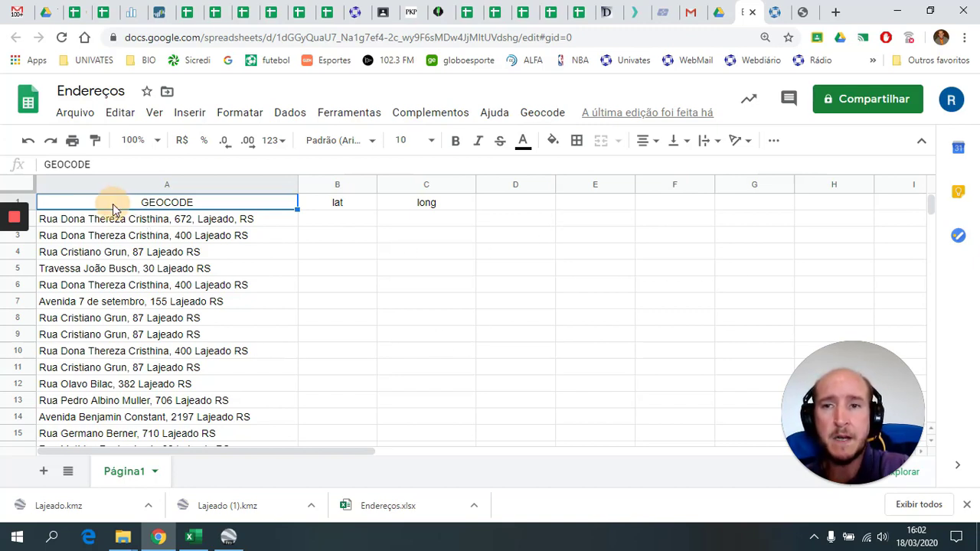
{"action": "left_click", "coordinate": [163, 203]}
{"action": "left_click", "coordinate": [341, 203], "text": "shift"}
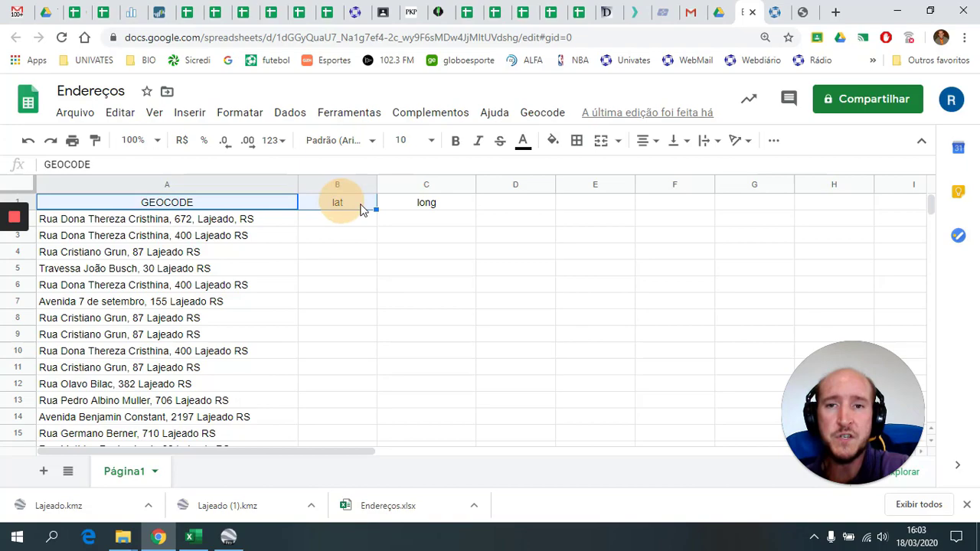
{"action": "left_click", "coordinate": [450, 205], "text": "shift"}
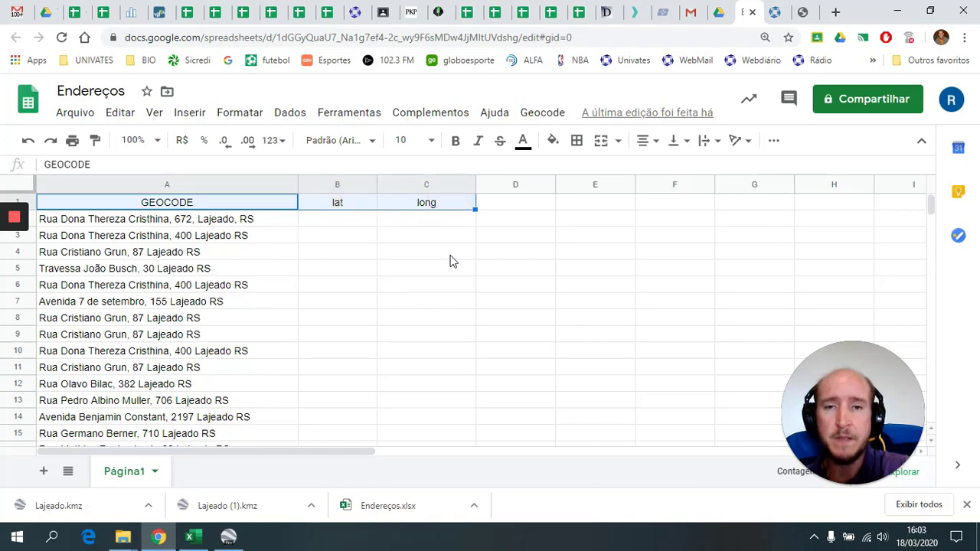
{"action": "scroll", "coordinate": [452, 275], "scroll_direction": "down", "scroll_amount": 20}
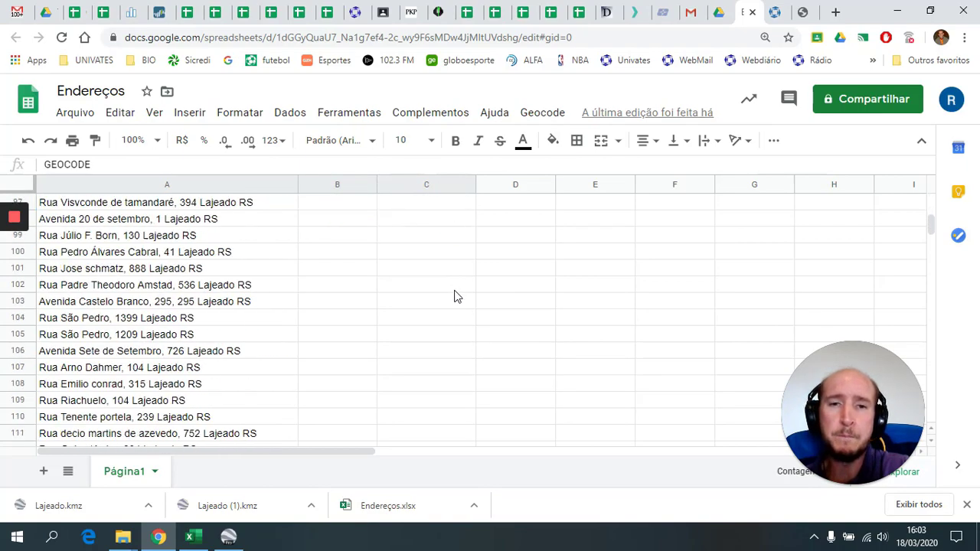
{"action": "scroll", "coordinate": [454, 297], "scroll_direction": "down", "scroll_amount": 20}
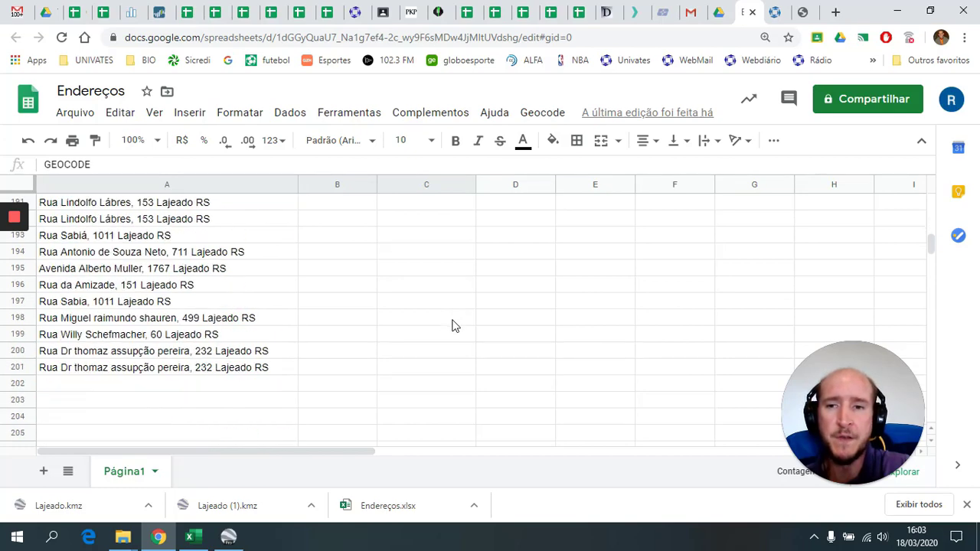
{"action": "scroll", "coordinate": [453, 327], "scroll_direction": "down", "scroll_amount": 2}
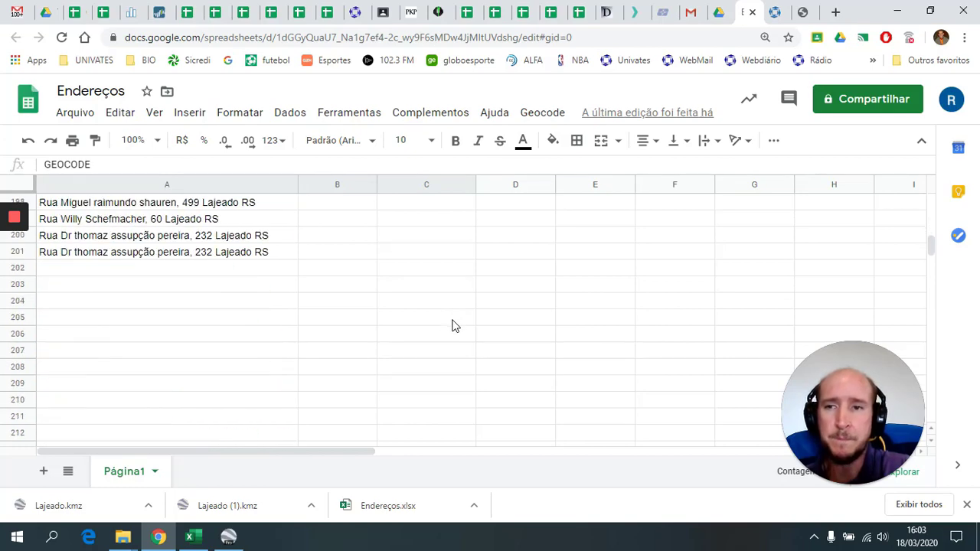
{"action": "left_click", "coordinate": [450, 252], "text": "shift"}
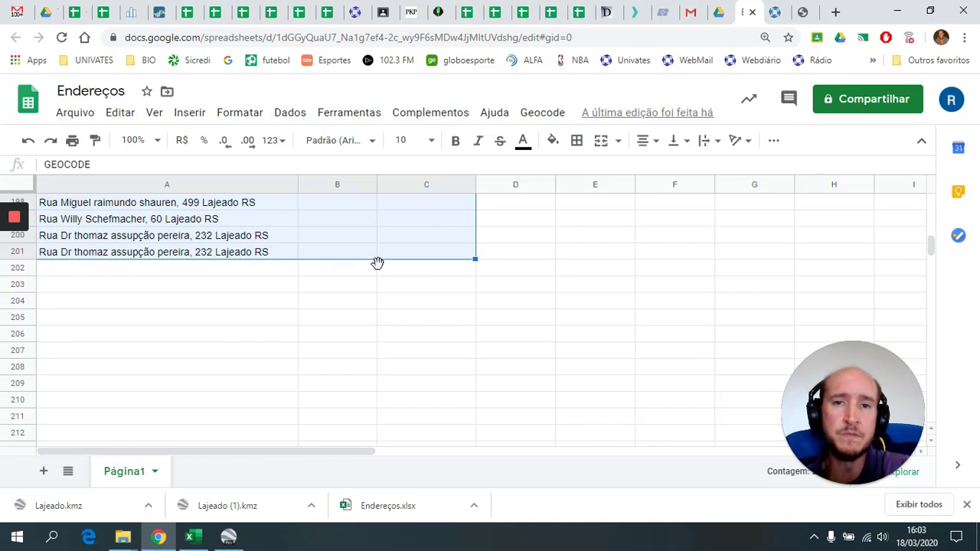
{"action": "left_click", "coordinate": [552, 122]}
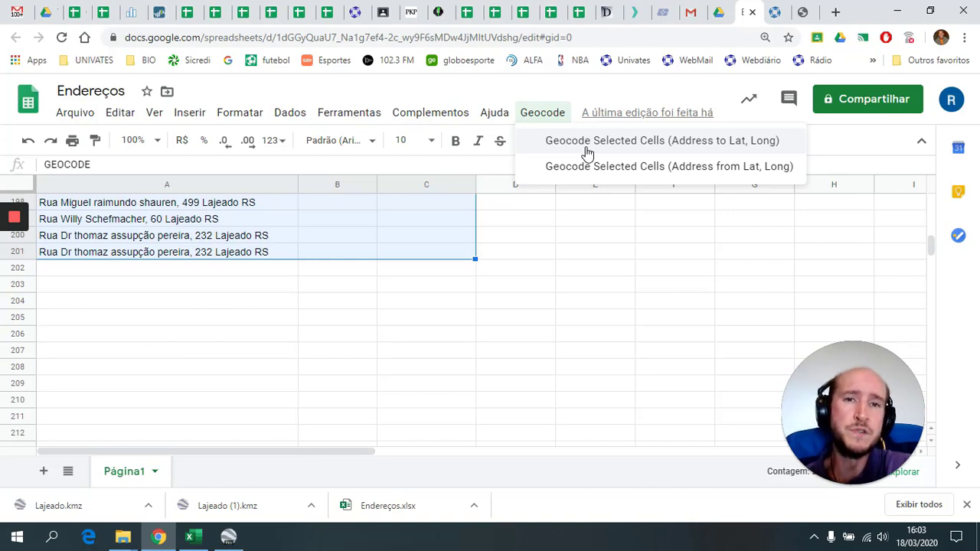
- Run Geocode Selected Cells (Address to Lat, Long) and authorize the script for the Google account with Permitir
{"action": "left_click", "coordinate": [590, 148]}
{"action": "scroll", "coordinate": [393, 284], "scroll_direction": "up", "scroll_amount": 4}
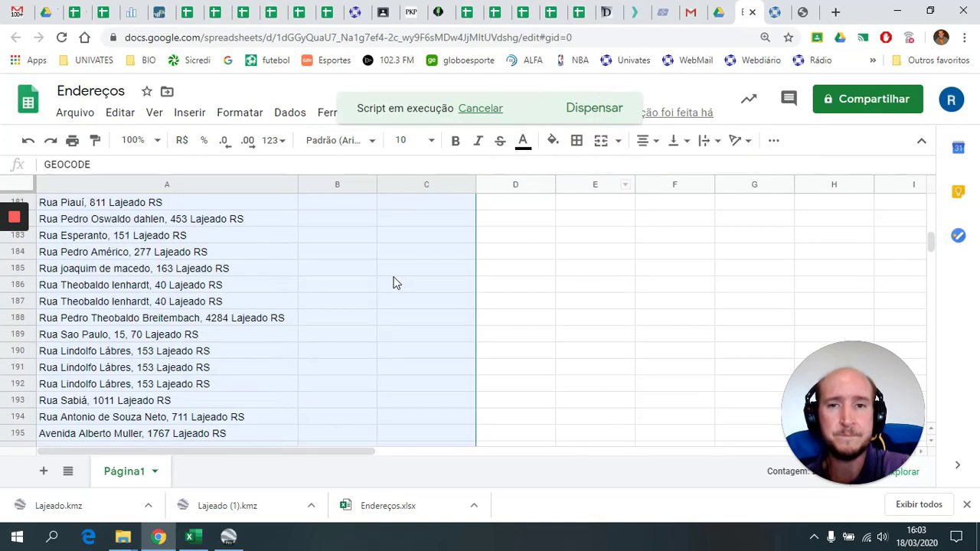
{"action": "scroll", "coordinate": [393, 283], "scroll_direction": "up", "scroll_amount": 4}
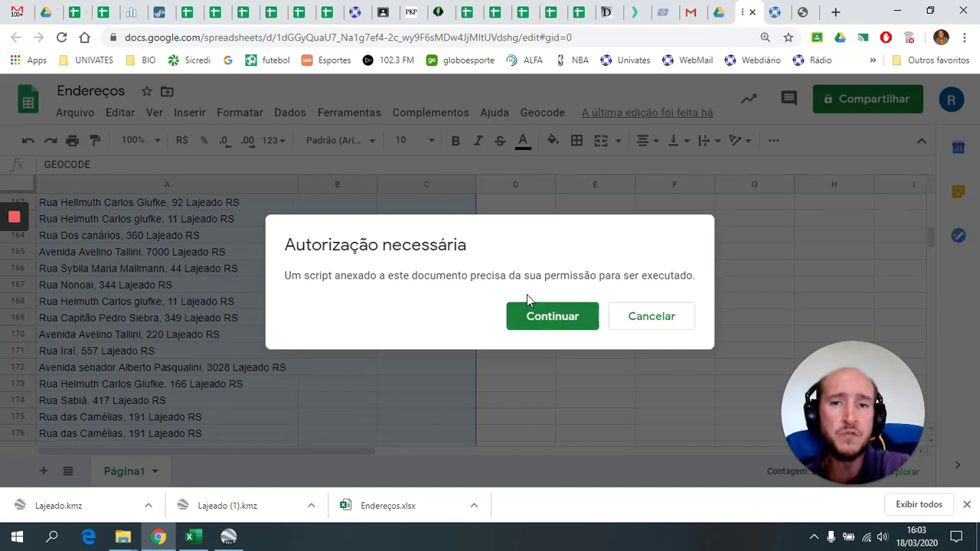
{"action": "left_click", "coordinate": [559, 317]}
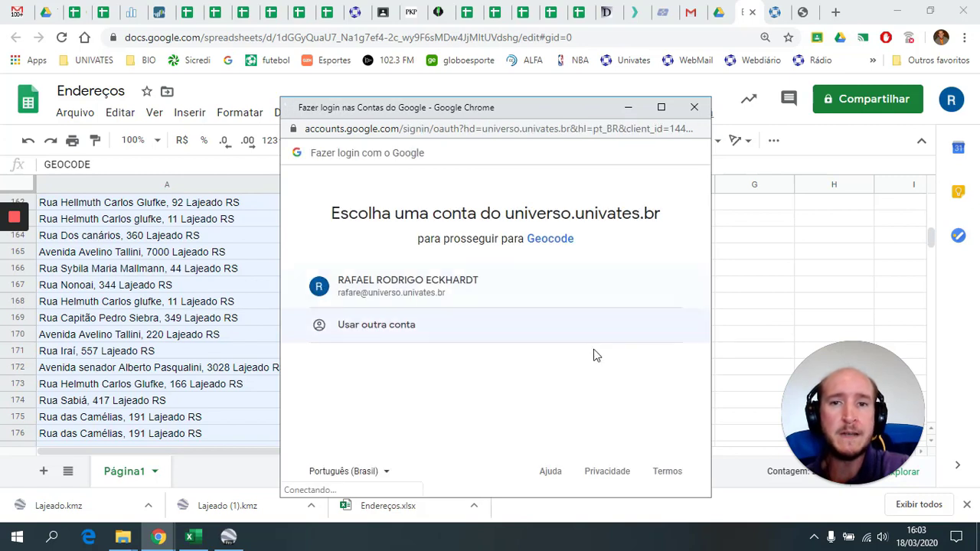
{"action": "left_click", "coordinate": [440, 301]}
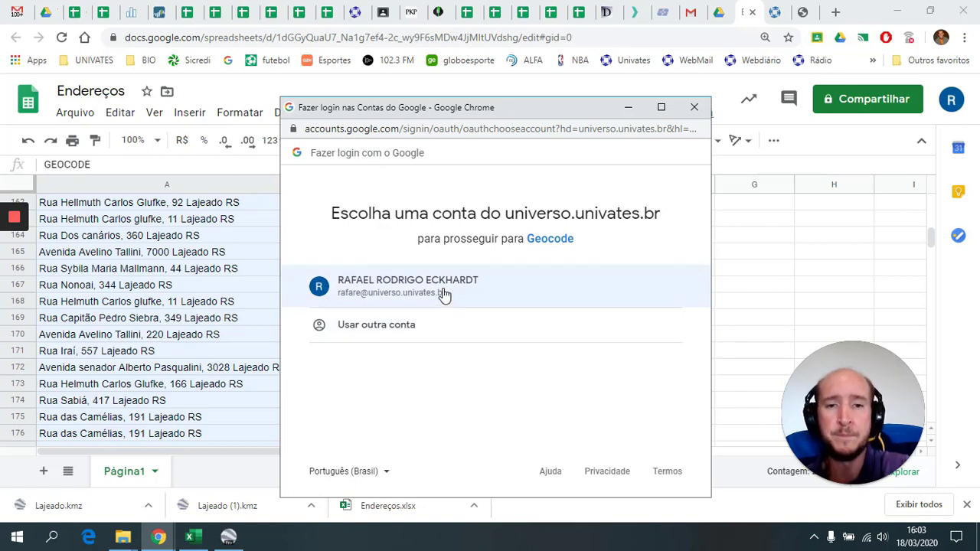
{"action": "left_click", "coordinate": [444, 294]}
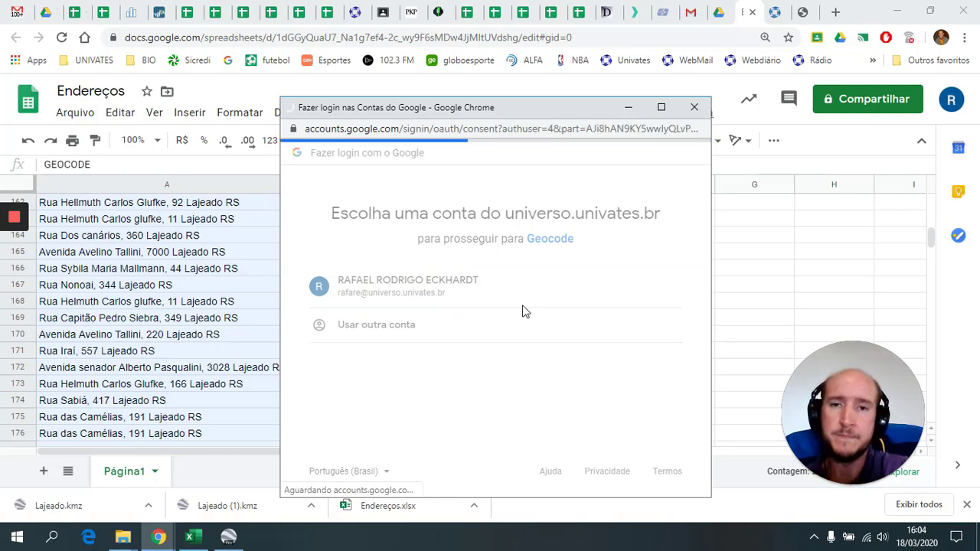
{"action": "scroll", "coordinate": [525, 310], "scroll_direction": "down", "scroll_amount": 2}
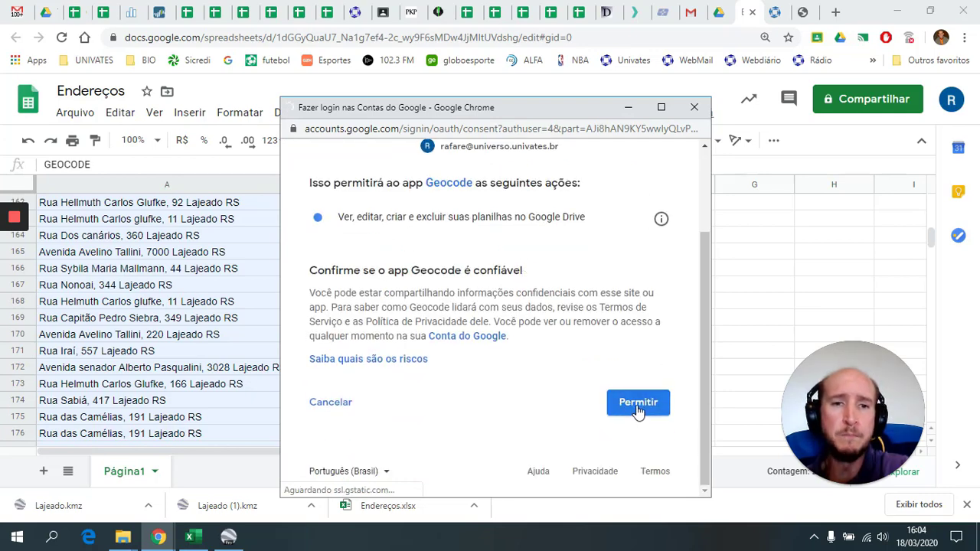
{"action": "scroll", "coordinate": [627, 371], "scroll_direction": "down", "scroll_amount": 2}
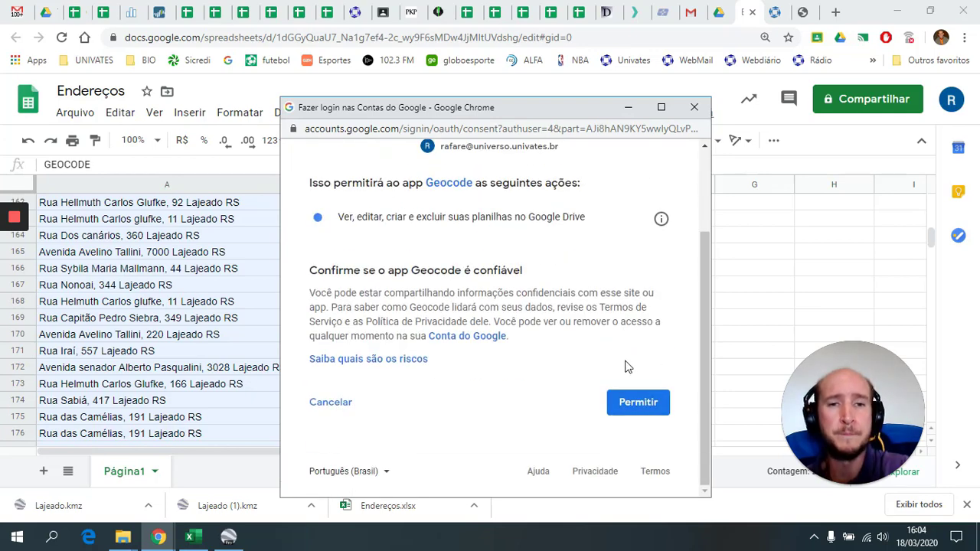
{"action": "left_click", "coordinate": [640, 406]}
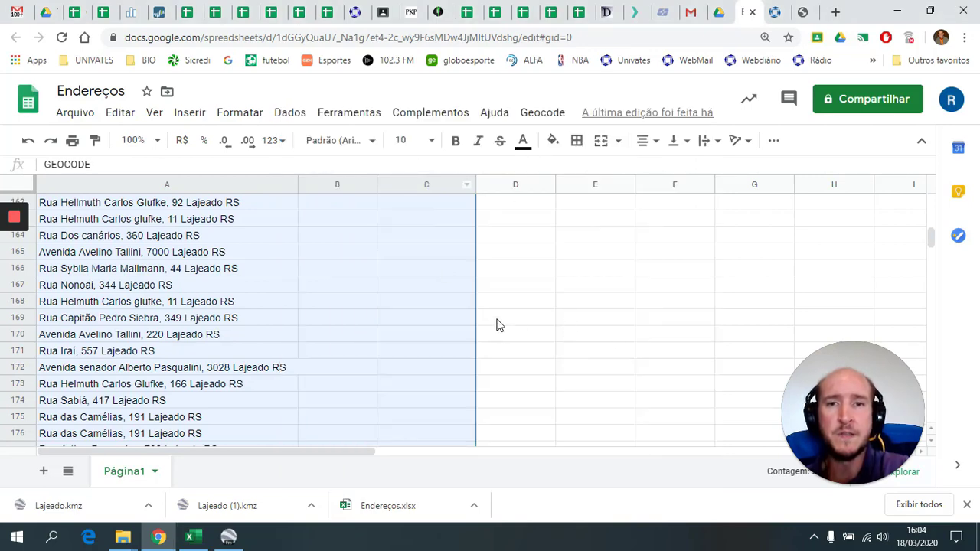
- Rerun Geocode Selected Cells (Address to Lat, Long) on columns A–C to populate coordinates
{"action": "scroll", "coordinate": [483, 322], "scroll_direction": "up", "scroll_amount": 18}
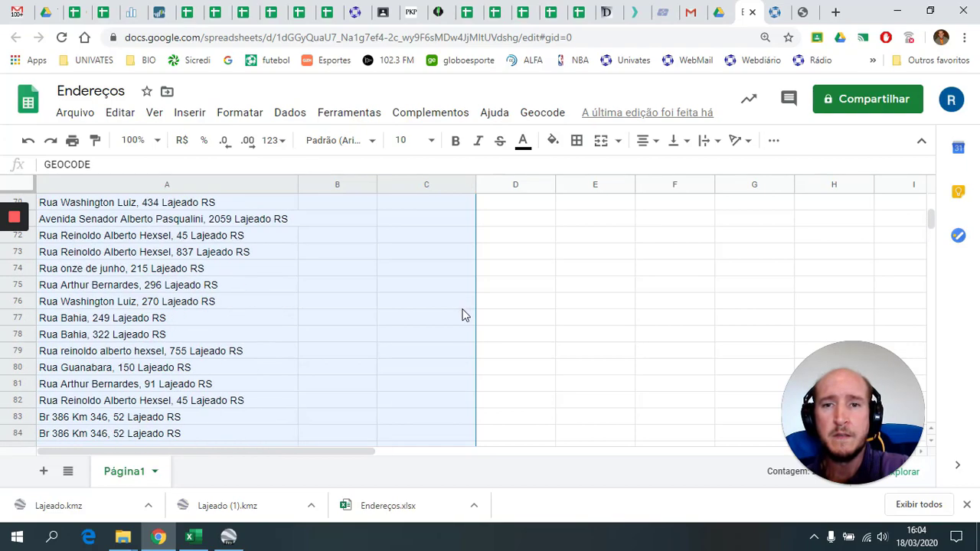
{"action": "scroll", "coordinate": [459, 306], "scroll_direction": "up", "scroll_amount": 14}
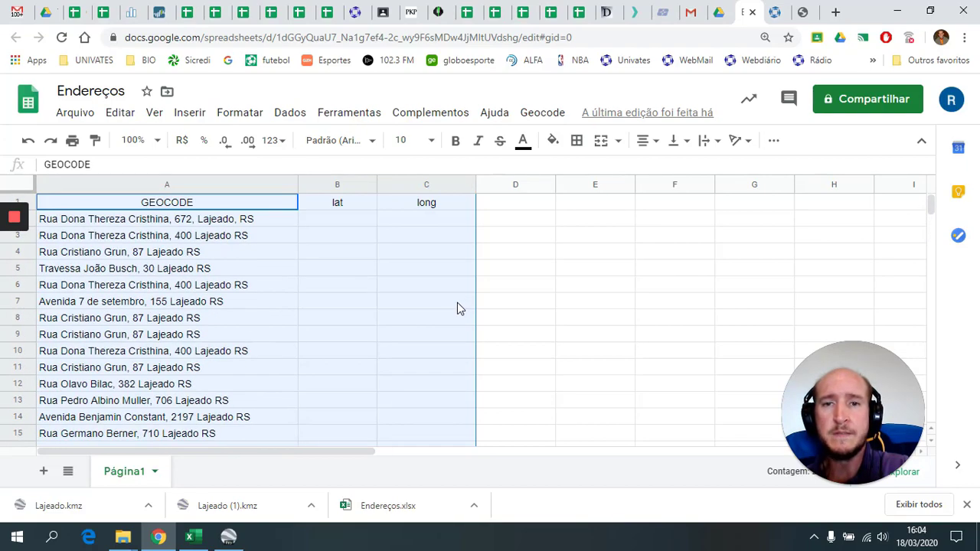
{"action": "left_click", "coordinate": [544, 115]}
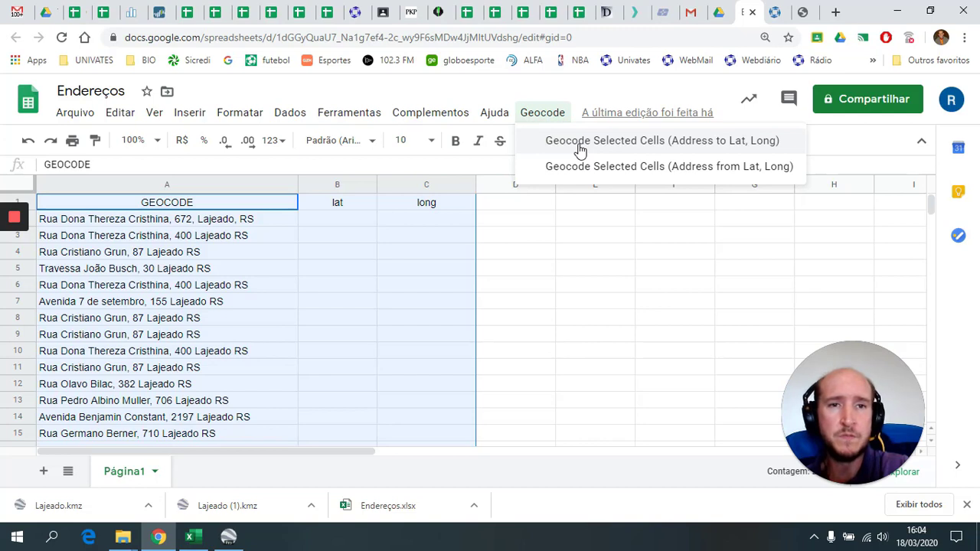
{"action": "left_click", "coordinate": [580, 141]}
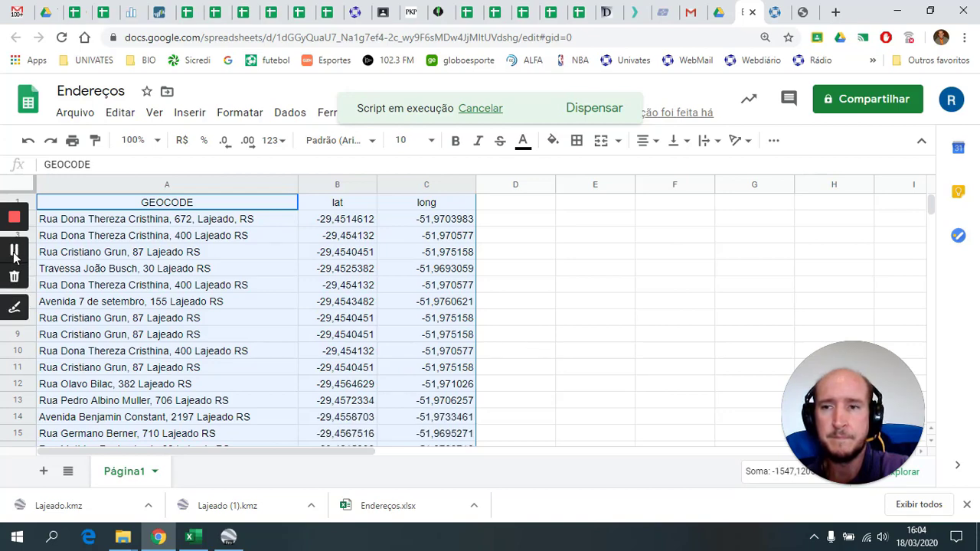
- Scroll through the sheet and inspect row 66, whose address still lacks a latitude
{"action": "left_click", "coordinate": [13, 249]}
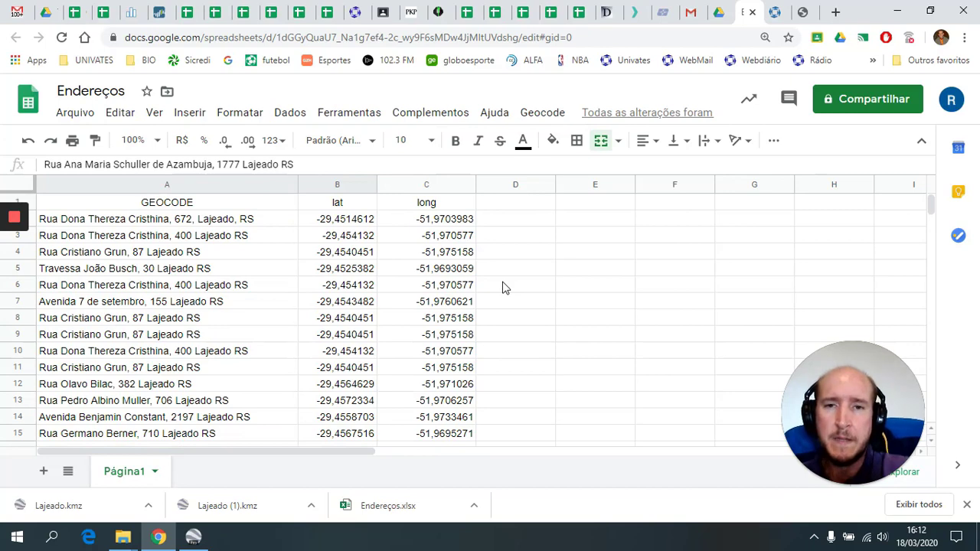
{"action": "scroll", "coordinate": [504, 287], "scroll_direction": "down", "scroll_amount": 2}
{"action": "scroll", "coordinate": [501, 289], "scroll_direction": "down", "scroll_amount": 6}
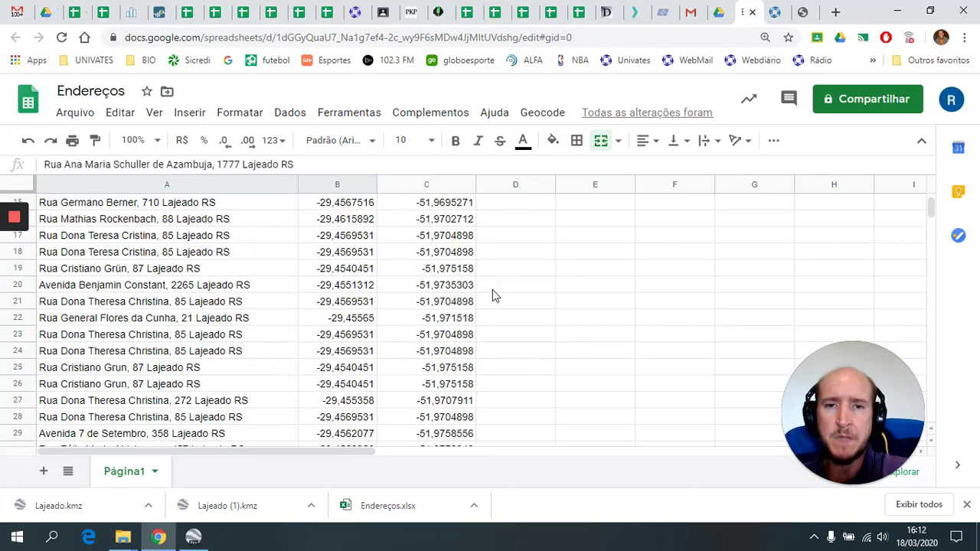
{"action": "scroll", "coordinate": [492, 298], "scroll_direction": "down", "scroll_amount": 2}
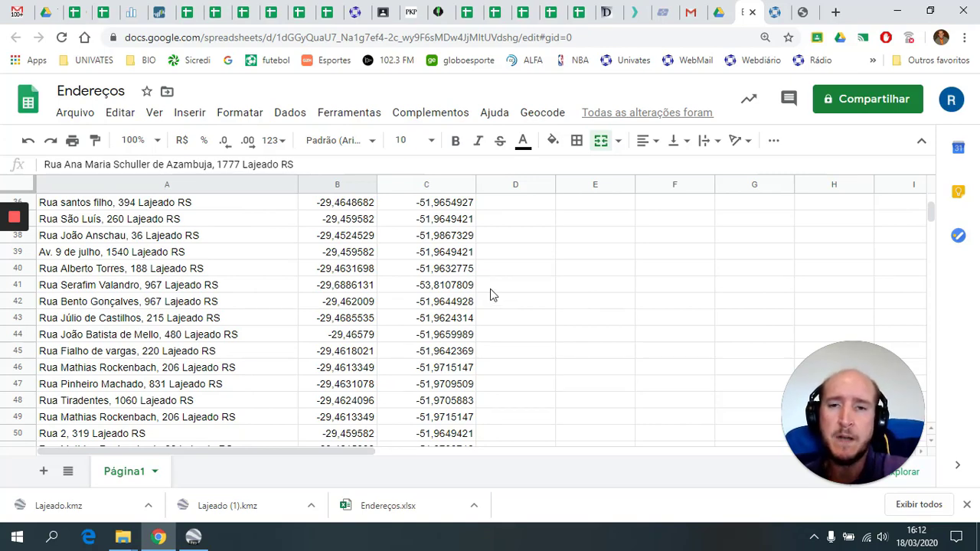
{"action": "scroll", "coordinate": [490, 292], "scroll_direction": "down", "scroll_amount": 6}
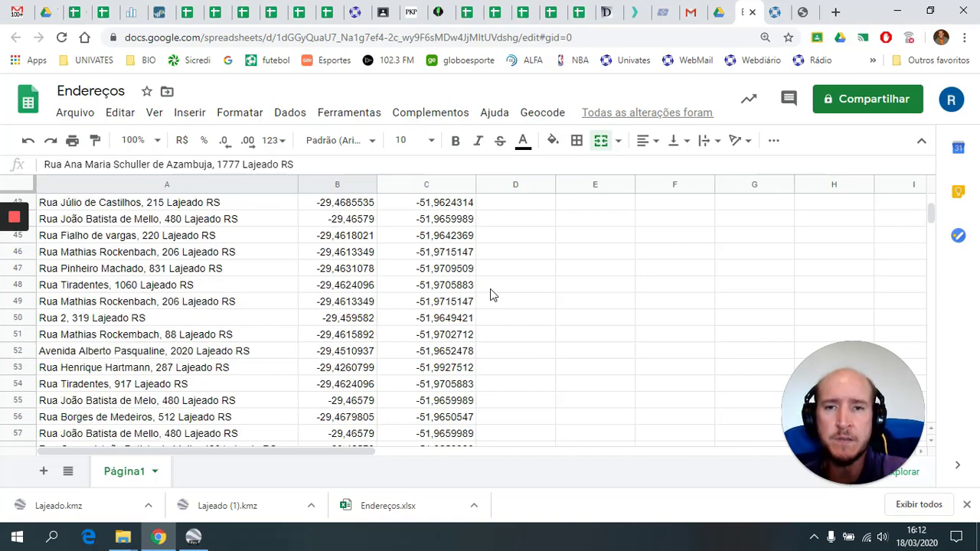
{"action": "scroll", "coordinate": [442, 303], "scroll_direction": "down", "scroll_amount": 1}
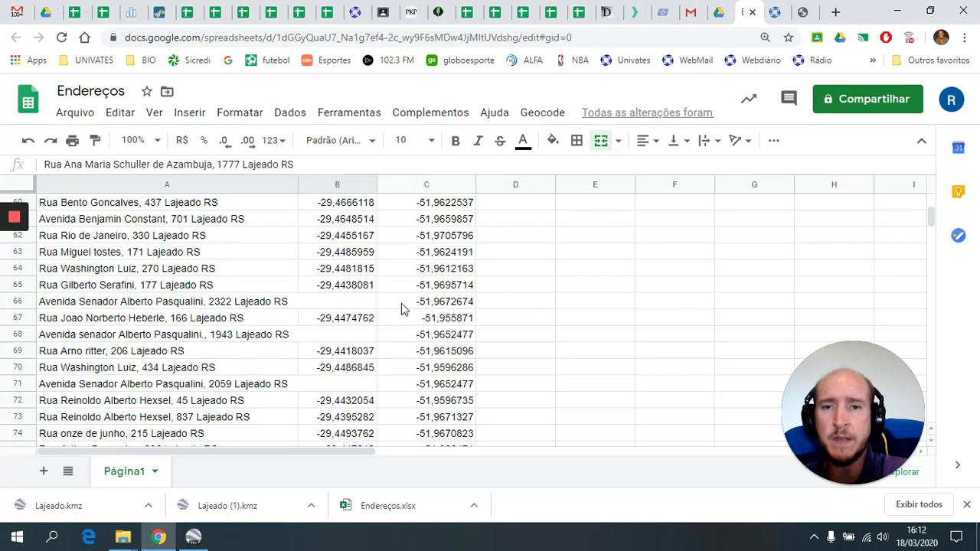
{"action": "left_click", "coordinate": [356, 304]}
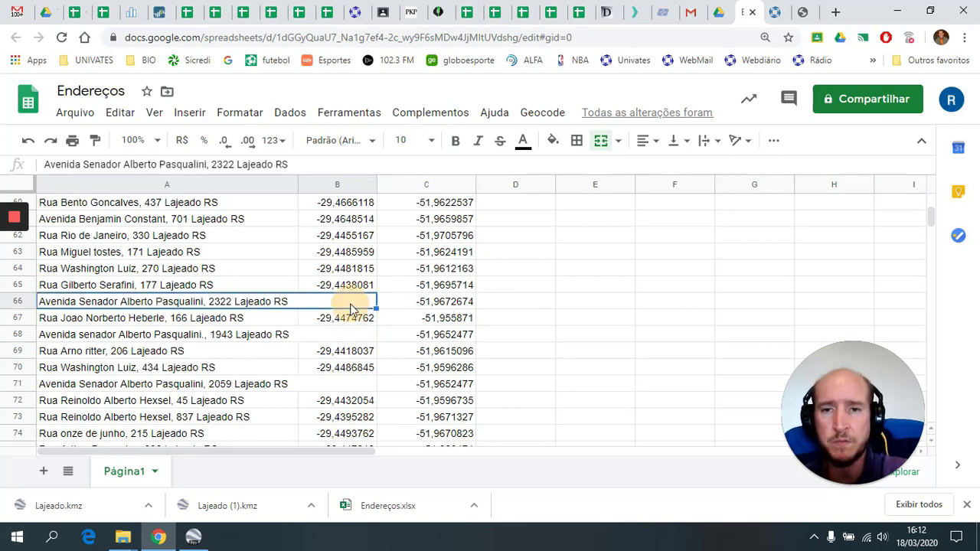
{"action": "left_click", "coordinate": [402, 306]}
{"action": "left_click", "coordinate": [372, 302]}
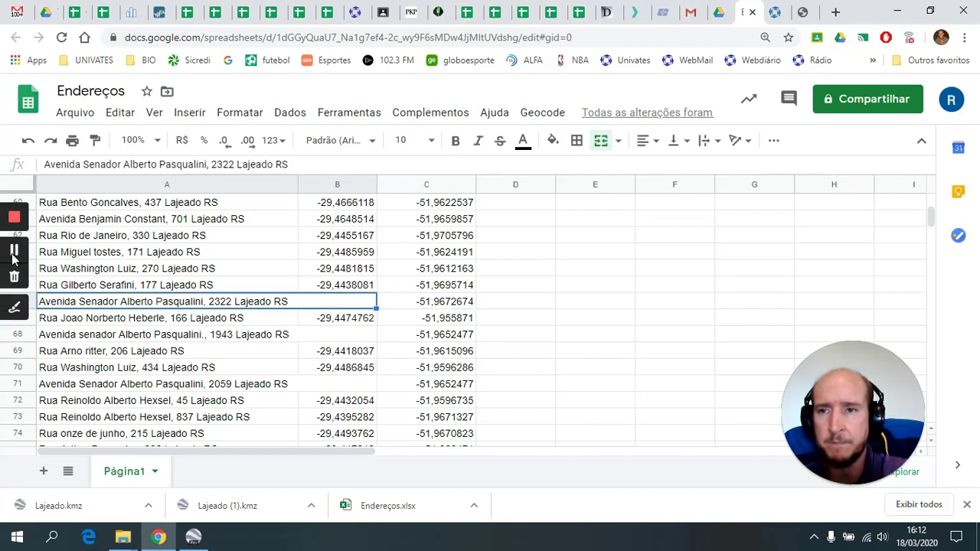
{"action": "left_click", "coordinate": [14, 252]}
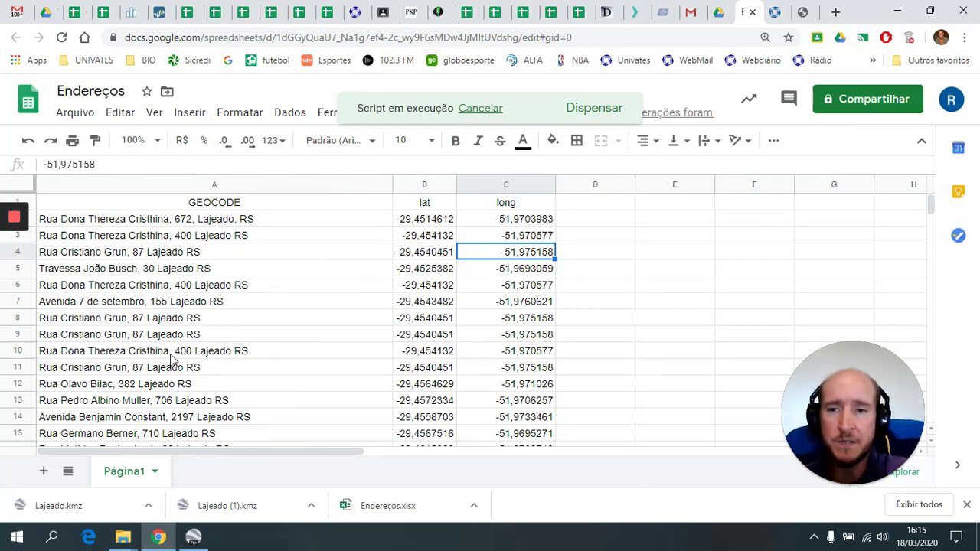
{"action": "scroll", "coordinate": [172, 356], "scroll_direction": "down", "scroll_amount": 3}
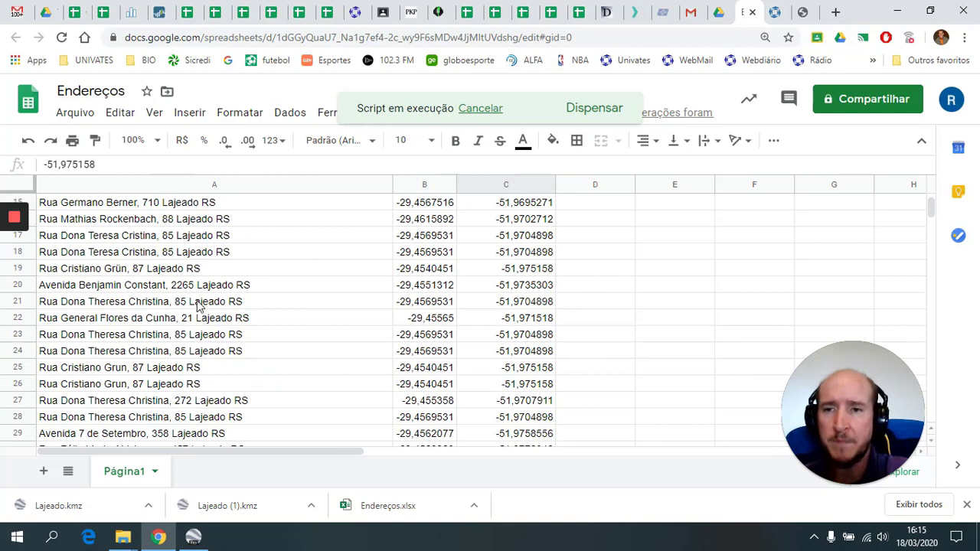
- Widen column A so the full addresses are visible
{"action": "left_click", "coordinate": [130, 290]}
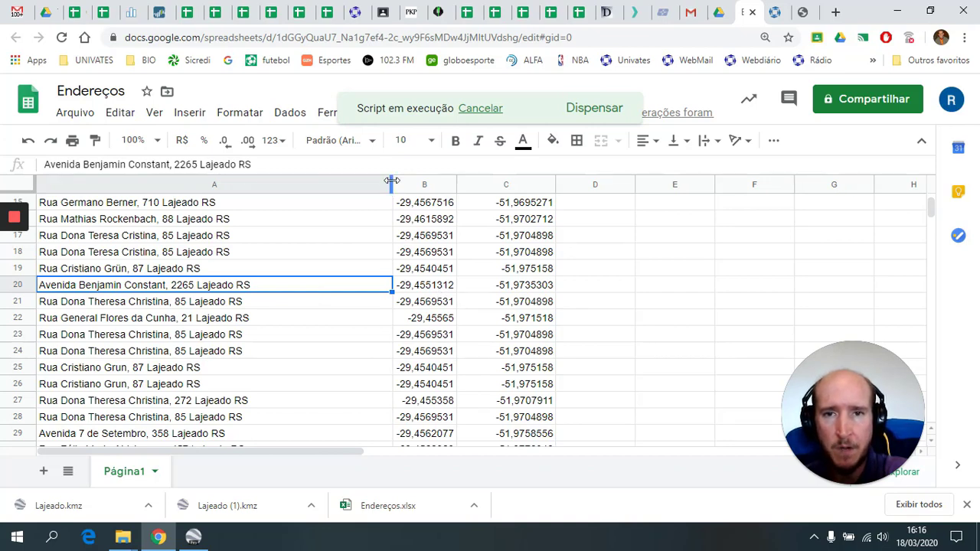
{"action": "left_click_drag", "start_coordinate": [391, 181], "coordinate": [419, 182]}
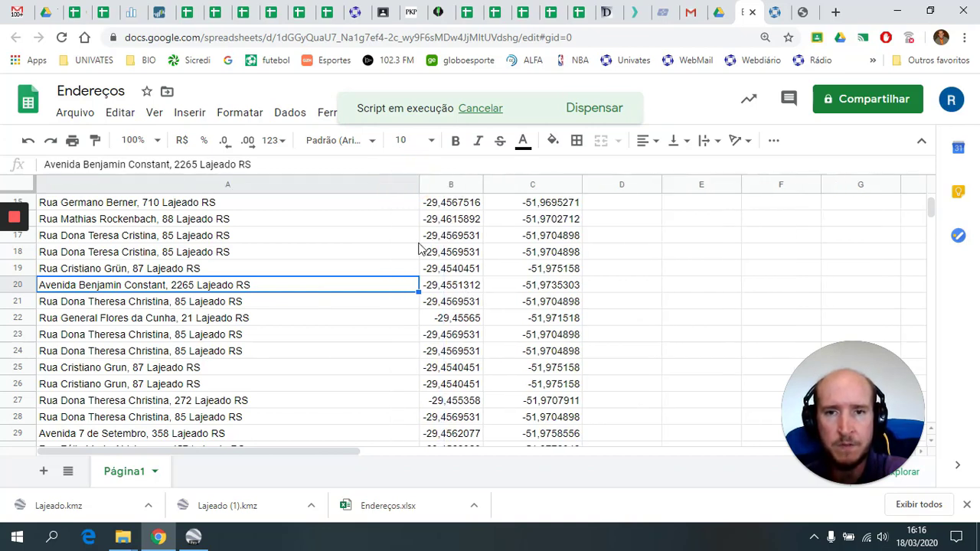
{"action": "scroll", "coordinate": [420, 249], "scroll_direction": "down", "scroll_amount": 10}
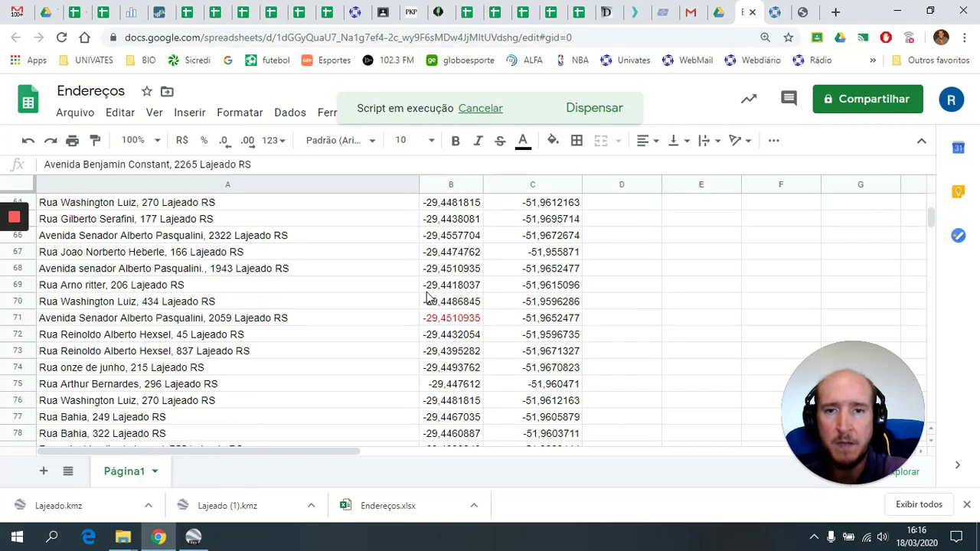
{"action": "left_click", "coordinate": [449, 325]}
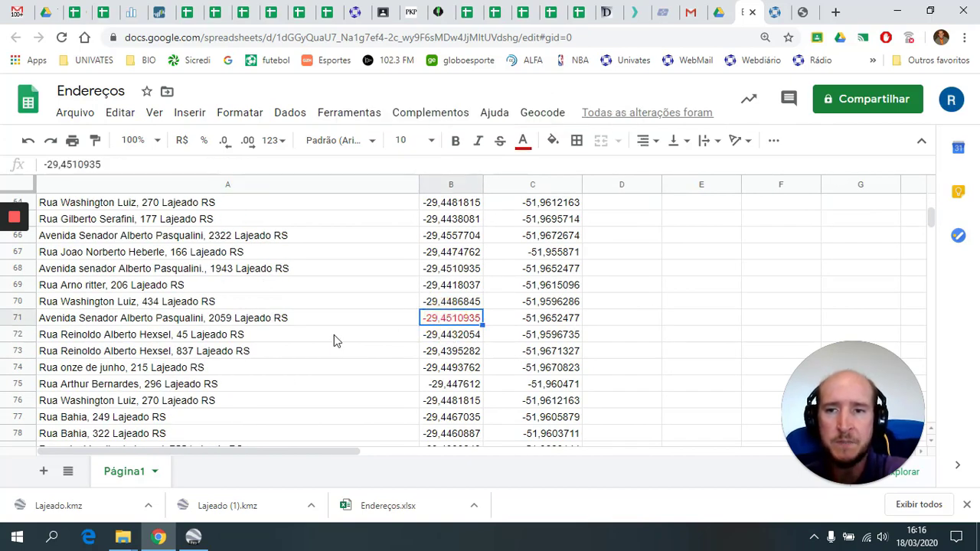
{"action": "left_click", "coordinate": [220, 320]}
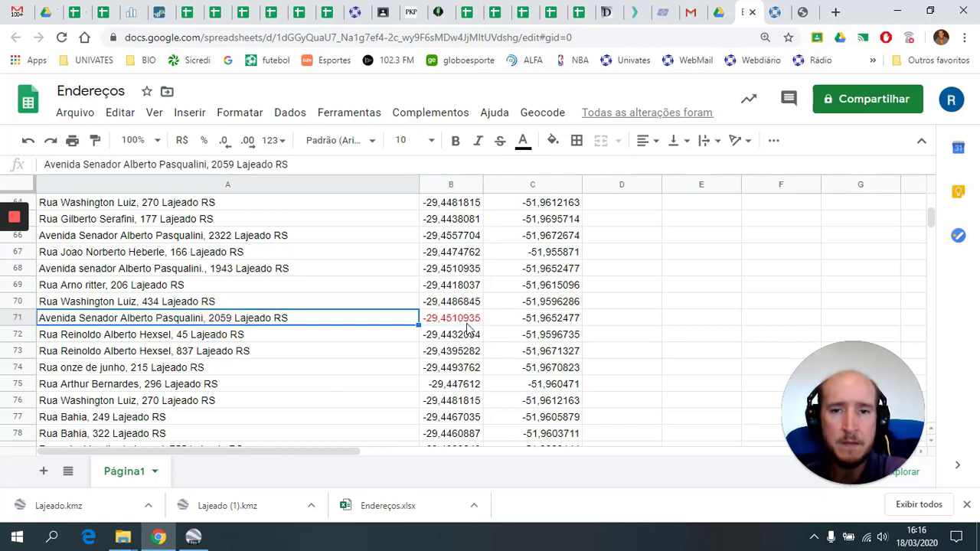
{"action": "left_click", "coordinate": [475, 302]}
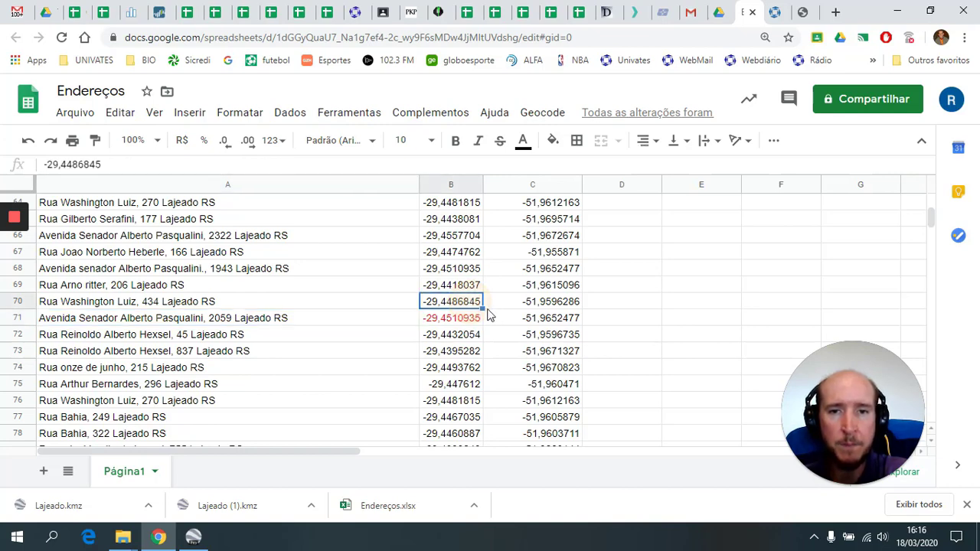
{"action": "left_click_drag", "start_coordinate": [482, 304], "coordinate": [478, 324]}
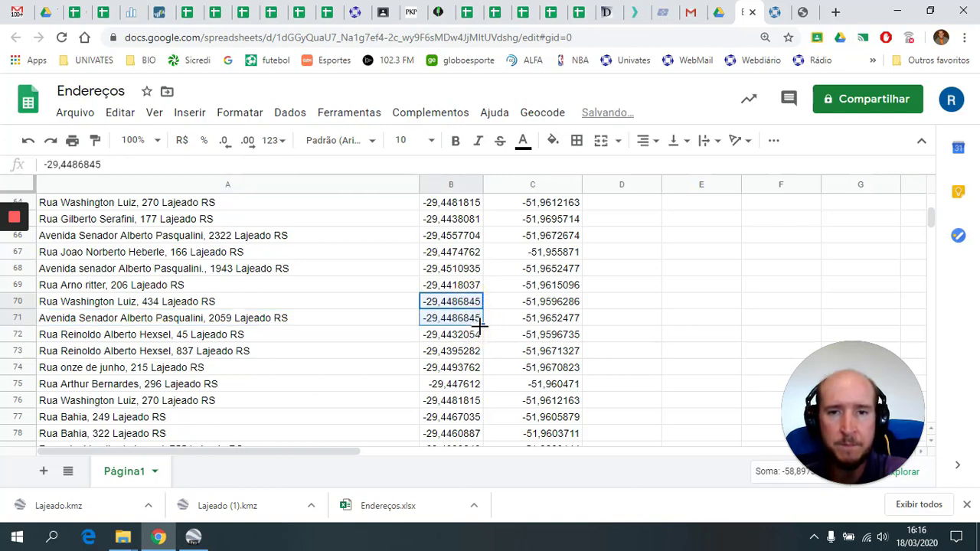
{"action": "key", "text": "ctrl+z"}
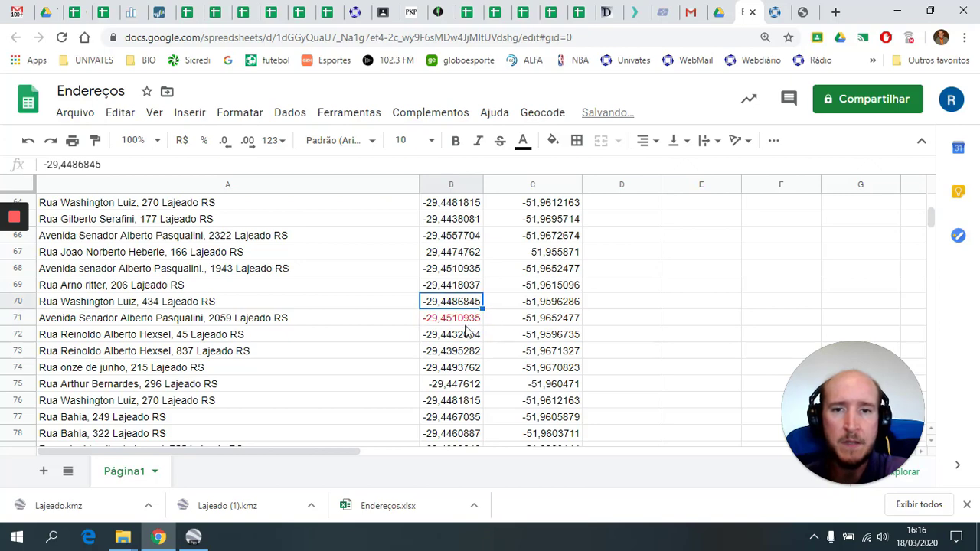
{"action": "left_click", "coordinate": [542, 117]}
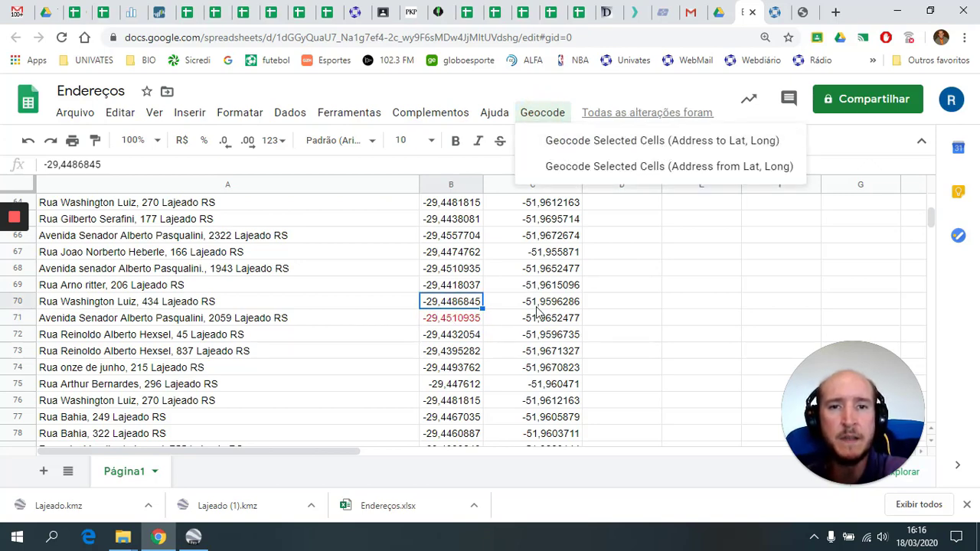
{"action": "left_click", "coordinate": [528, 302]}
{"action": "scroll", "coordinate": [468, 335], "scroll_direction": "down", "scroll_amount": 8}
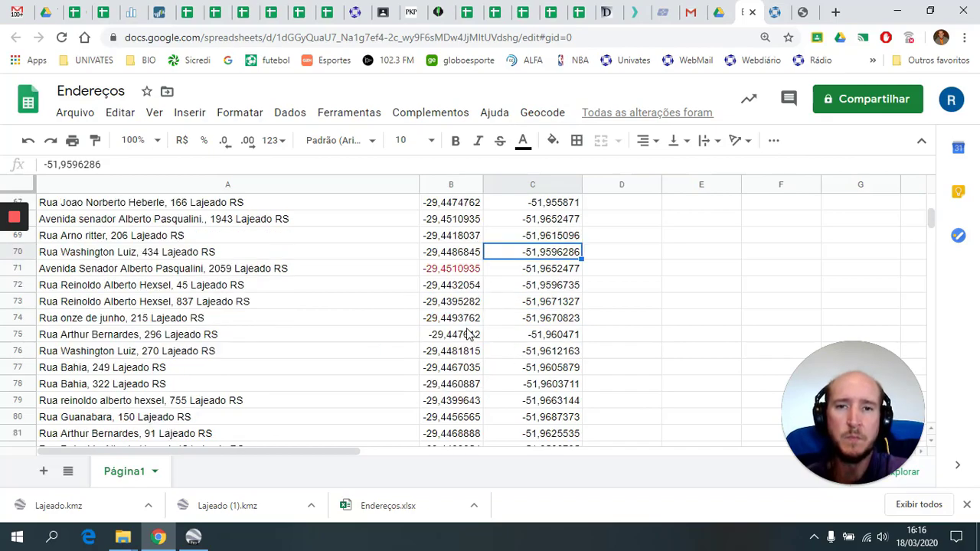
{"action": "scroll", "coordinate": [468, 335], "scroll_direction": "down", "scroll_amount": 20}
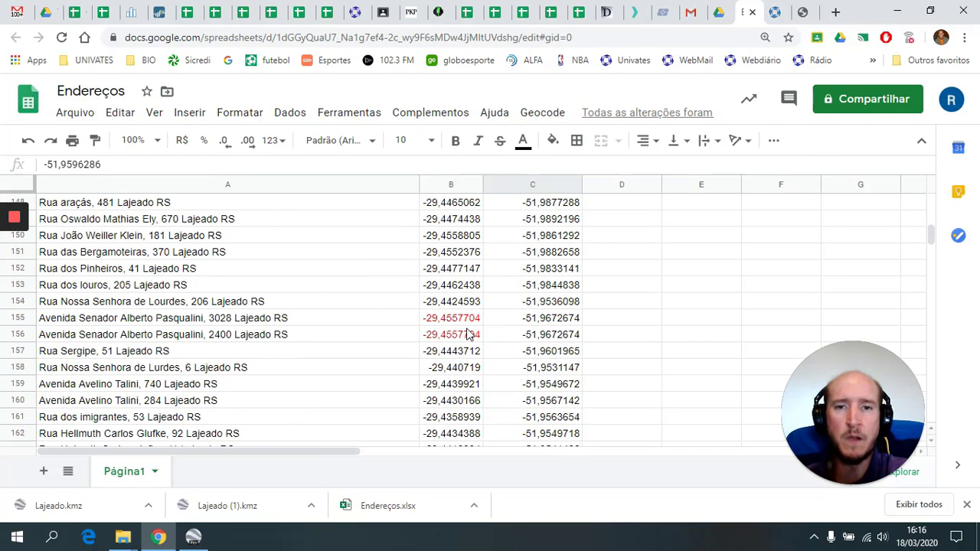
{"action": "scroll", "coordinate": [468, 335], "scroll_direction": "down", "scroll_amount": 12}
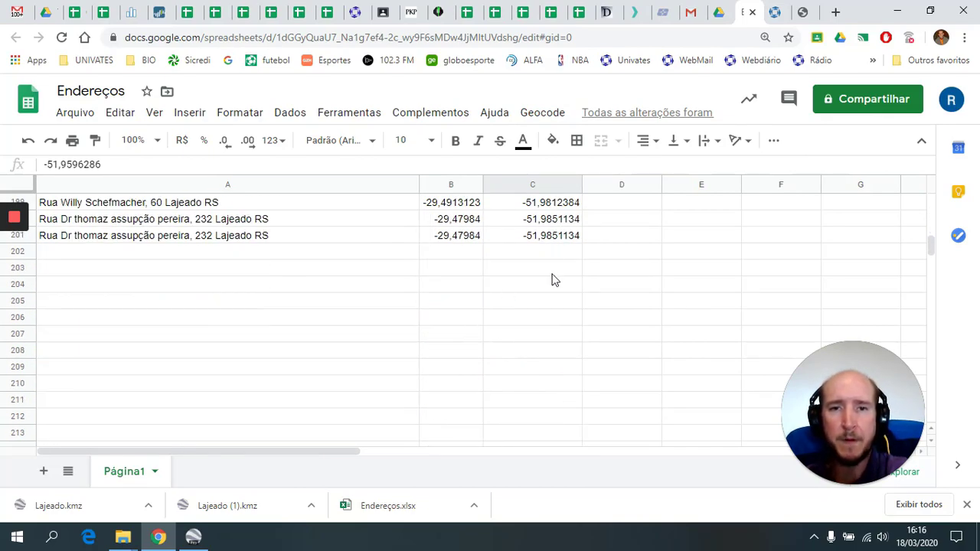
{"action": "scroll", "coordinate": [475, 330], "scroll_direction": "up", "scroll_amount": 20}
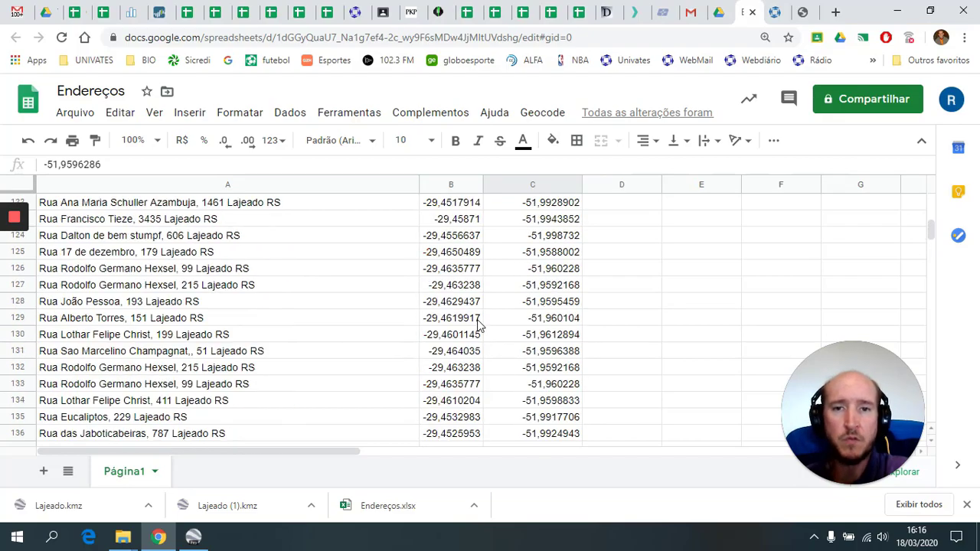
{"action": "scroll", "coordinate": [474, 329], "scroll_direction": "up", "scroll_amount": 20}
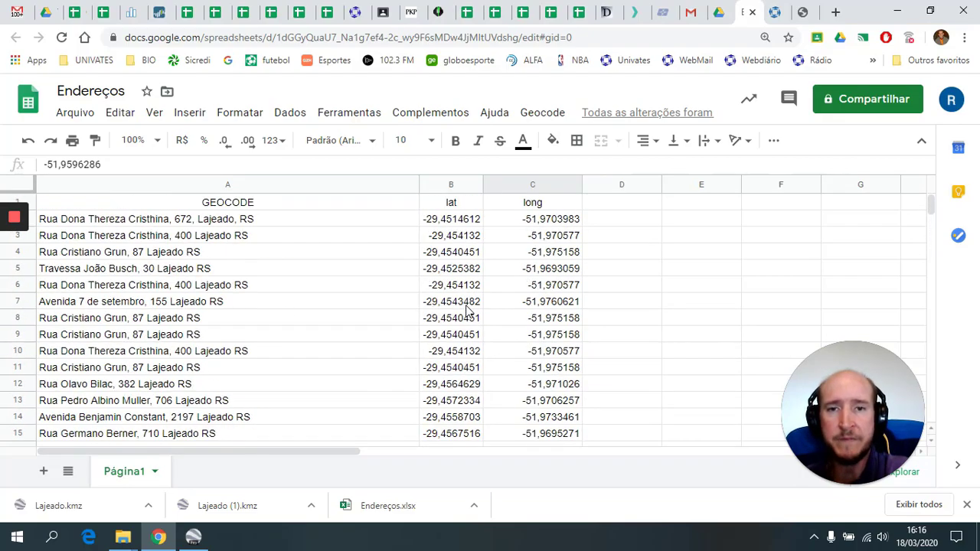
- Rename the coordinate headers in B1 and C1 to Latitude and Longitude
{"action": "left_click", "coordinate": [466, 207]}
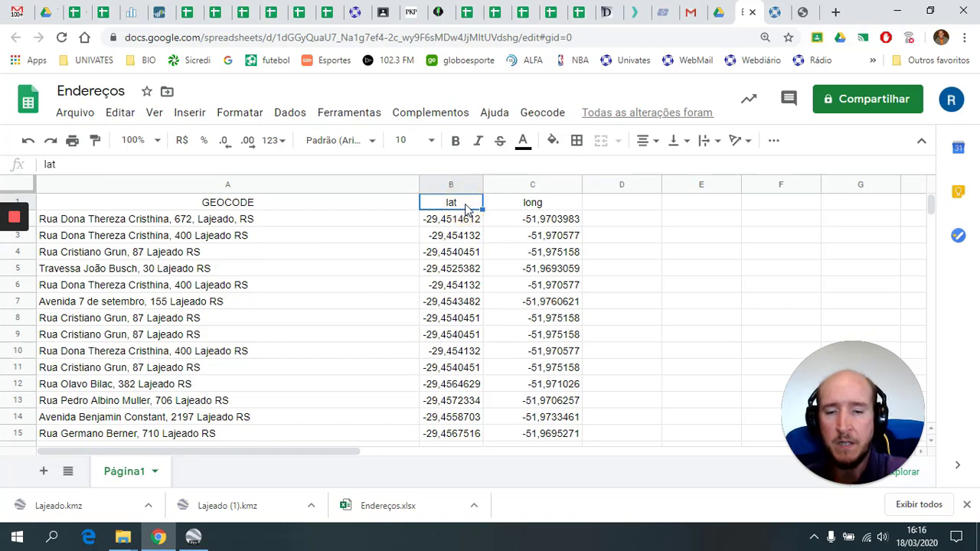
{"action": "type", "text": "L"}
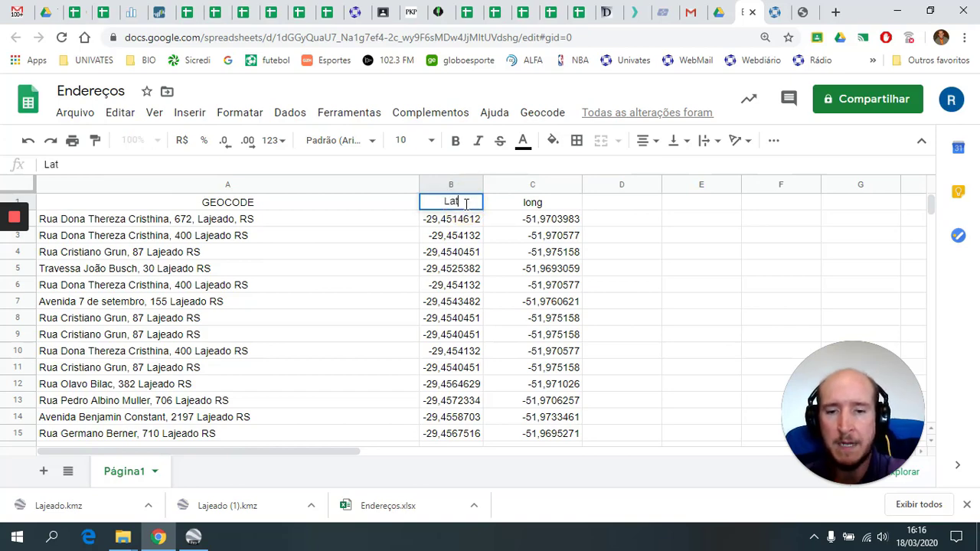
{"action": "type", "text": "atitude"}
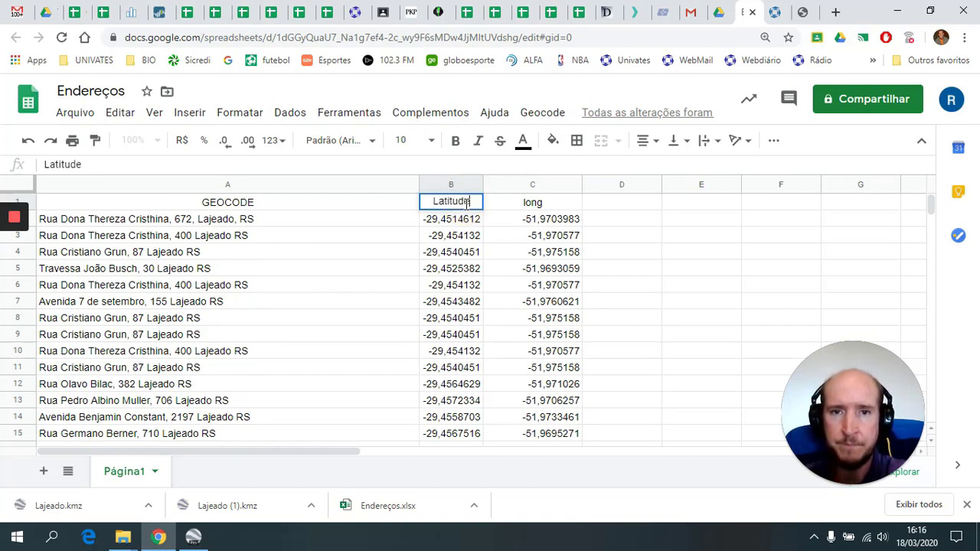
{"action": "key", "text": "Tab"}
{"action": "type", "text": "Lon"}
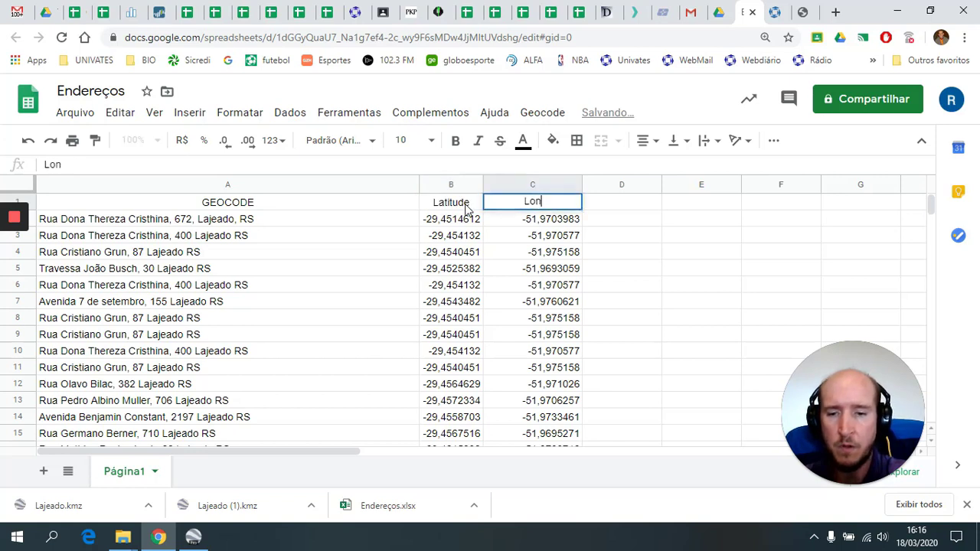
{"action": "type", "text": "gitude"}
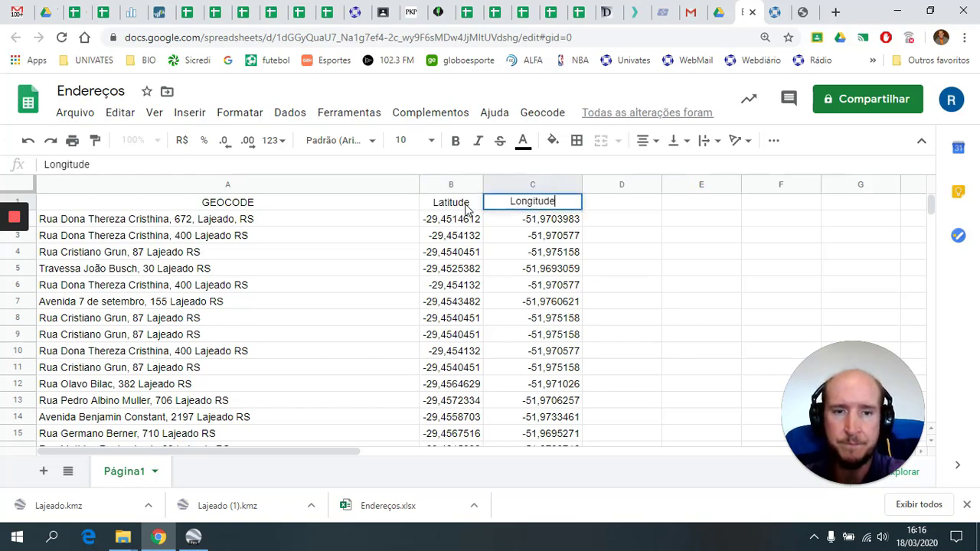
{"action": "key", "text": "Return"}
- Make the Latitude and Longitude header labels red
{"action": "left_click", "coordinate": [467, 205]}
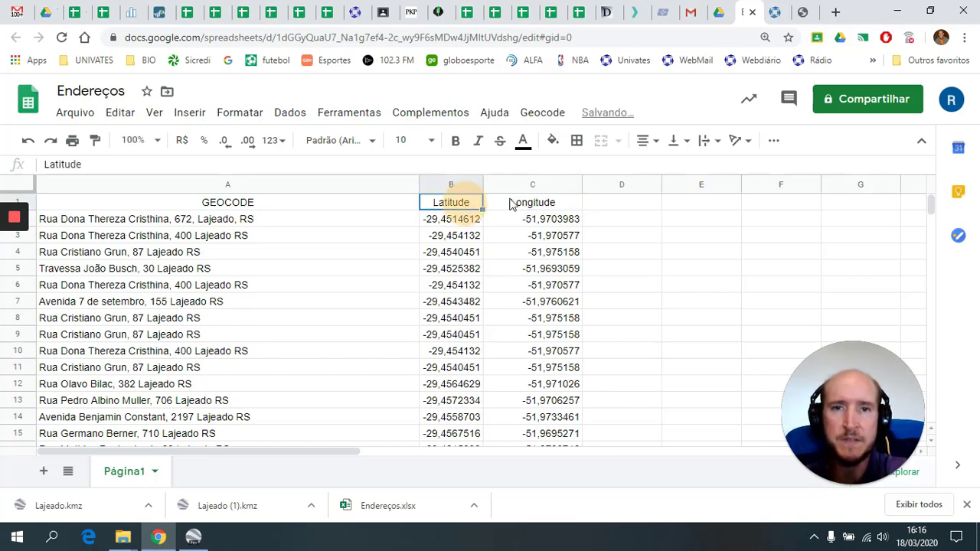
{"action": "left_click", "coordinate": [534, 203], "text": "ctrl"}
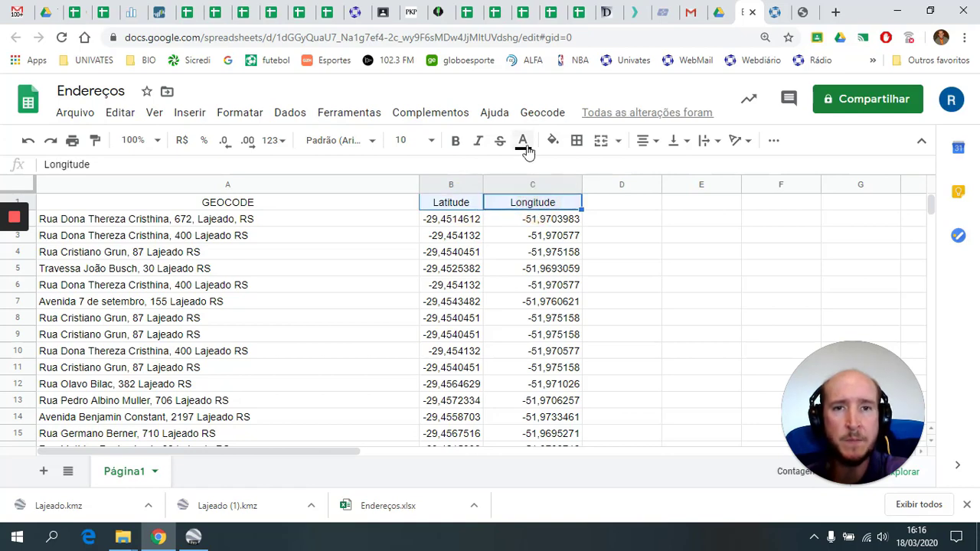
{"action": "left_click", "coordinate": [523, 140]}
{"action": "left_click", "coordinate": [542, 212]}
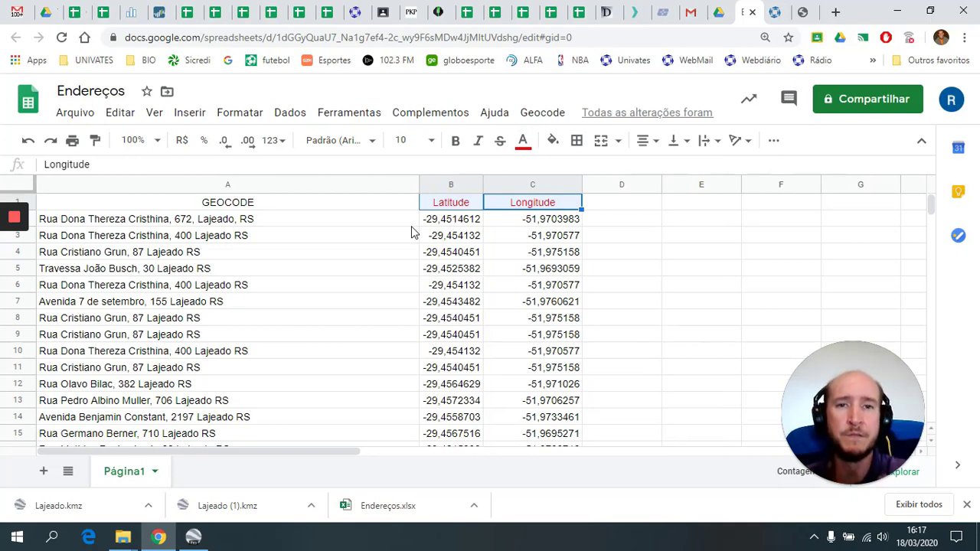
{"action": "left_click", "coordinate": [84, 119]}
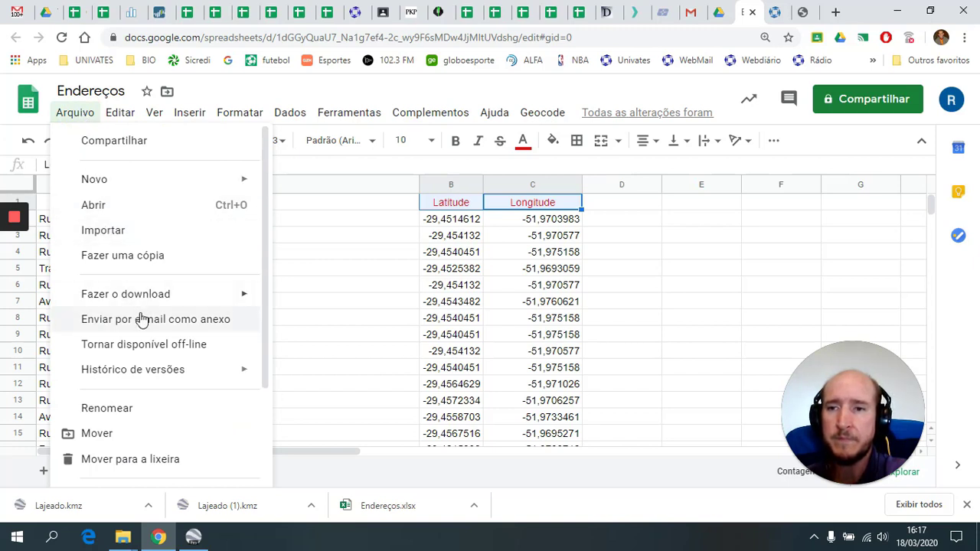
- Download the sheet as Microsoft Excel and save Endereços.xlsx to drive D:
{"action": "mouse_move", "coordinate": [160, 307]}
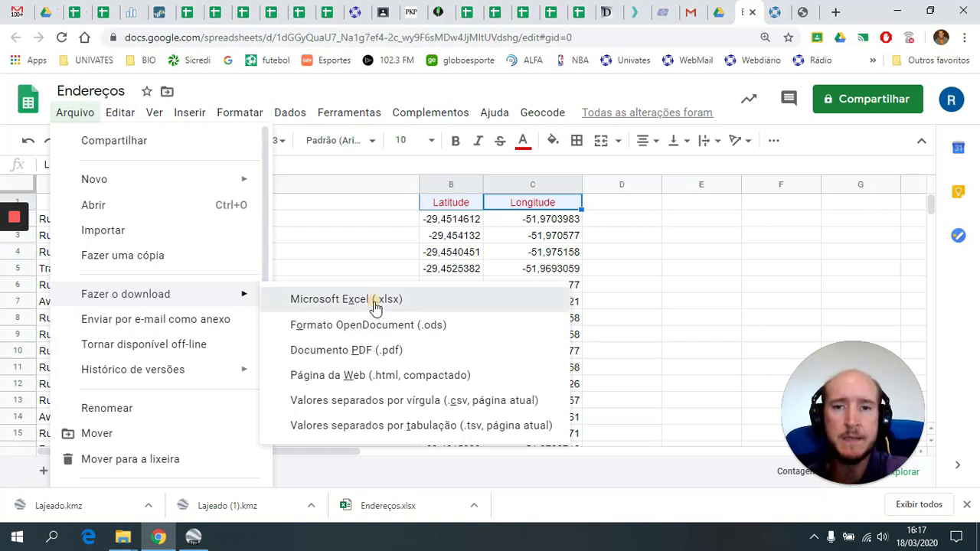
{"action": "left_click", "coordinate": [375, 307]}
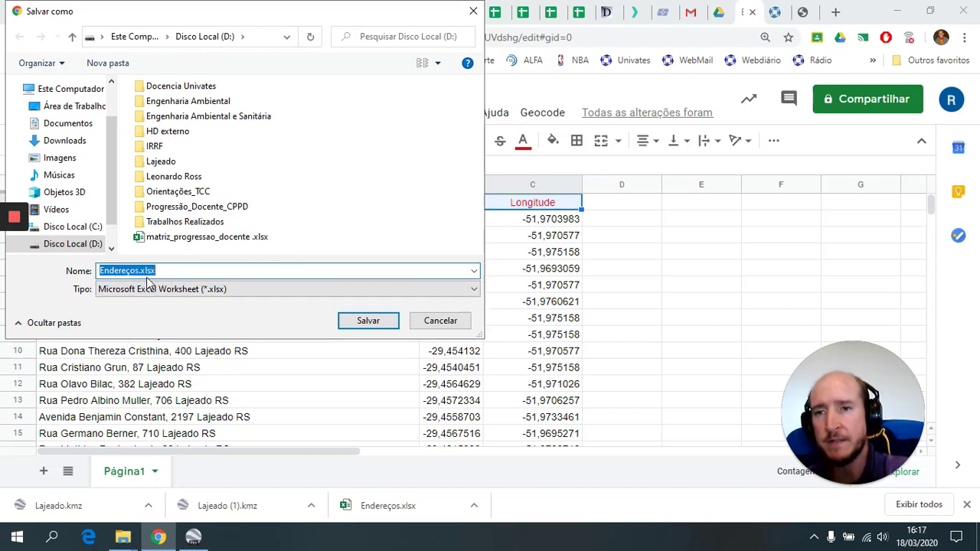
{"action": "left_click", "coordinate": [368, 322]}
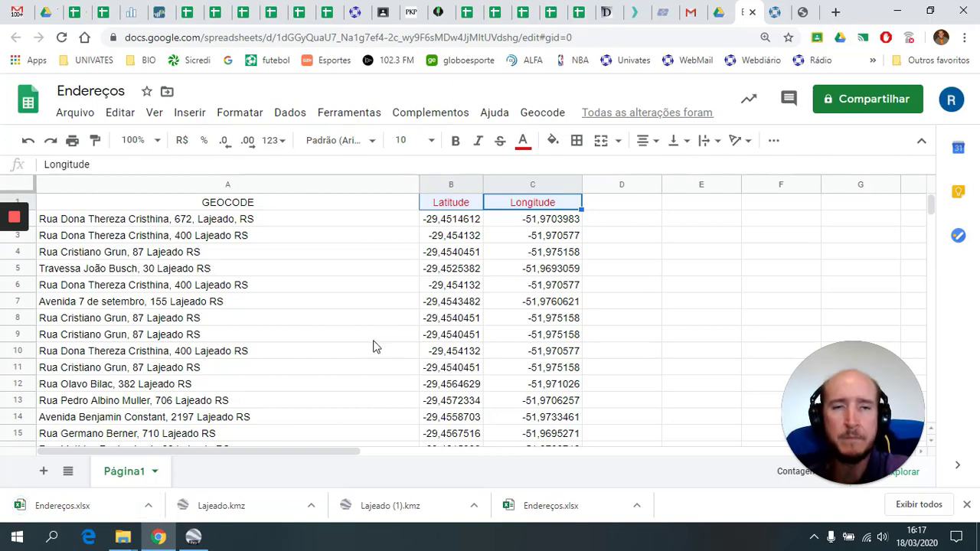
- From the Univates course page, open '5. Conversão das coordenadas para kml' (Earth Point Excel To KML)
{"action": "left_click", "coordinate": [775, 13]}
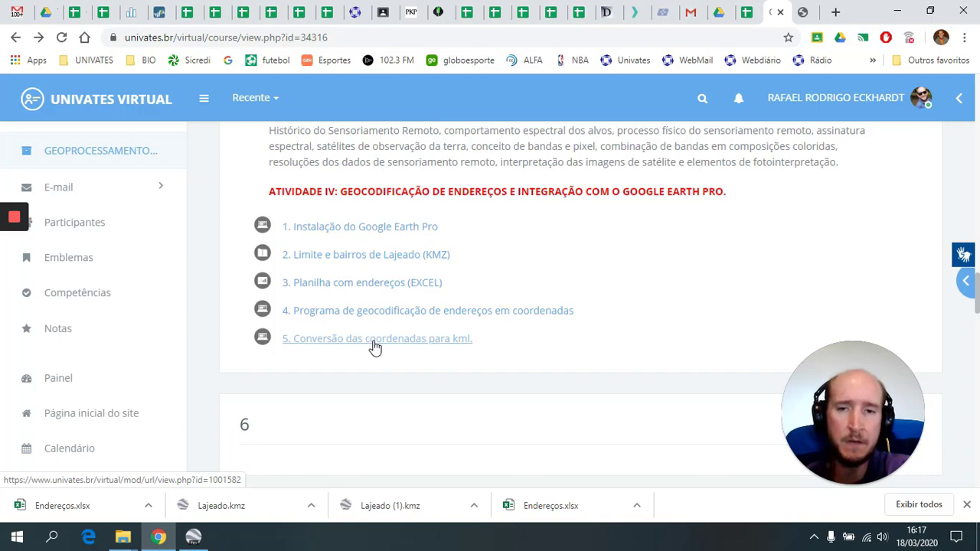
{"action": "left_click", "coordinate": [420, 343]}
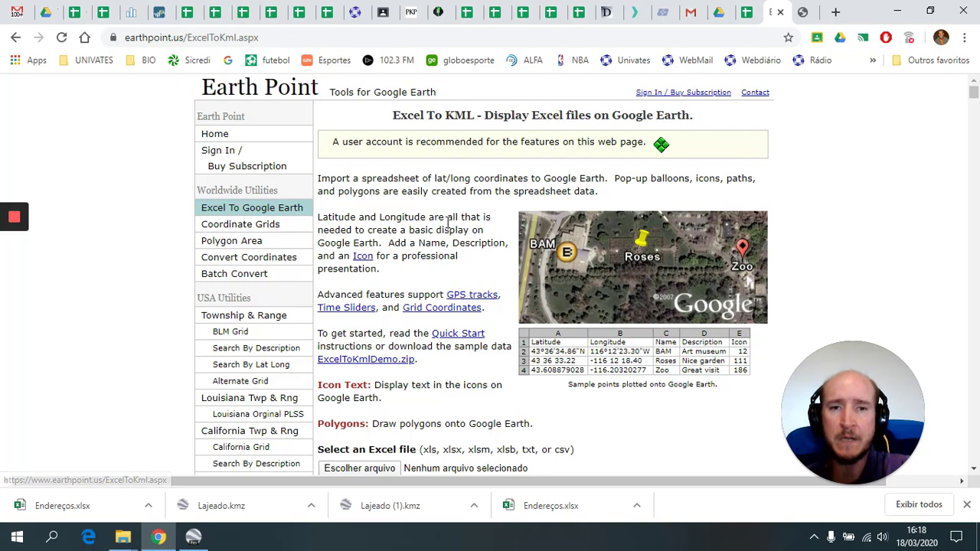
- Pick Endereços.xlsx from drive D: as the spreadsheet to upload to Excel To KML
{"action": "scroll", "coordinate": [451, 230], "scroll_direction": "down", "scroll_amount": 3}
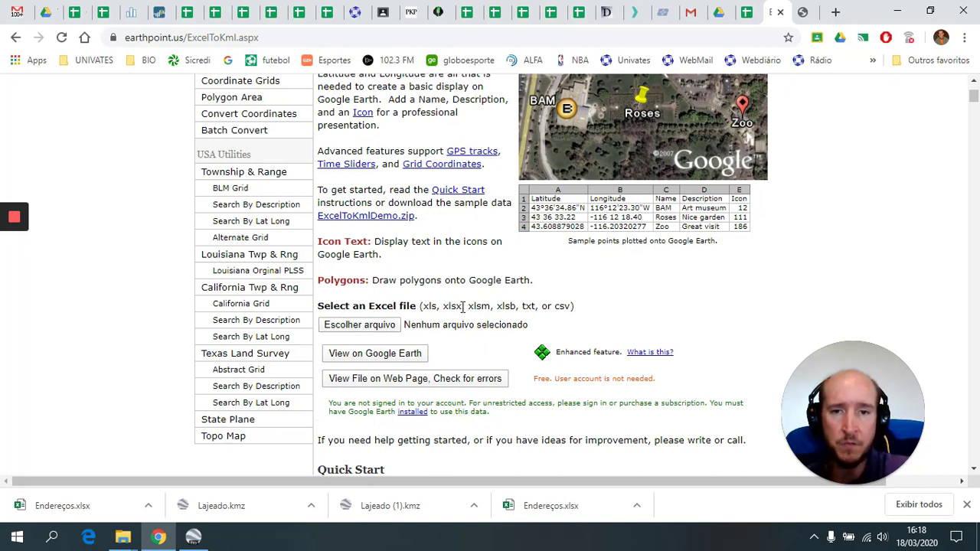
{"action": "double_click", "coordinate": [452, 306]}
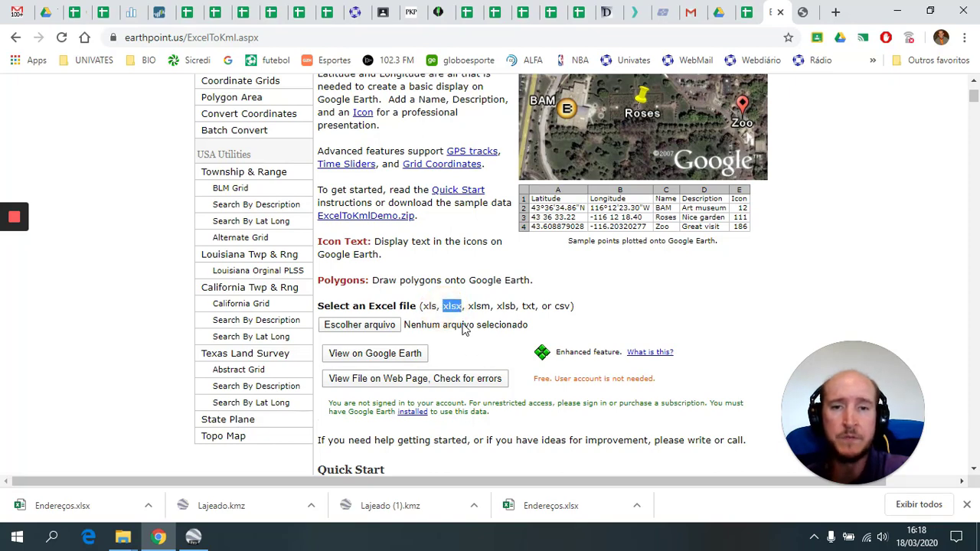
{"action": "left_click", "coordinate": [470, 328]}
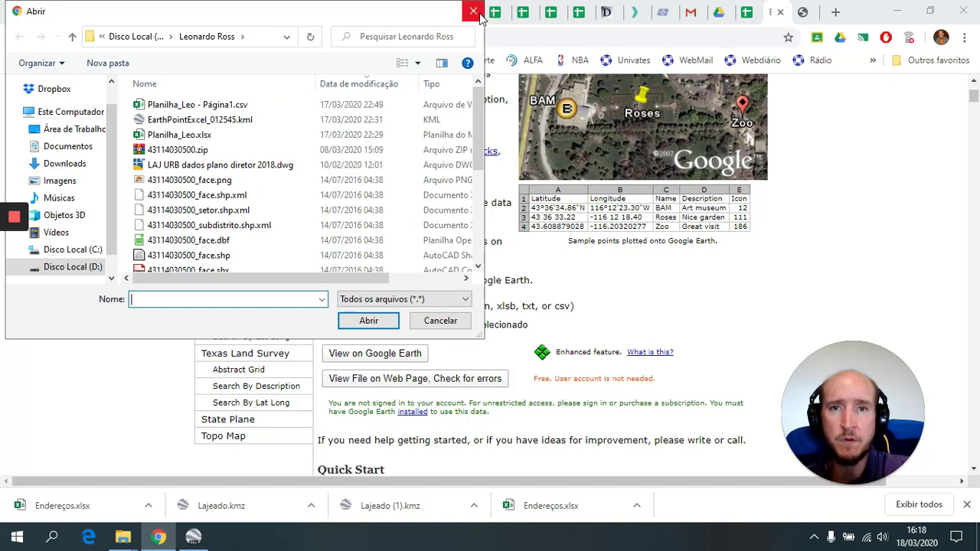
{"action": "left_click", "coordinate": [479, 10]}
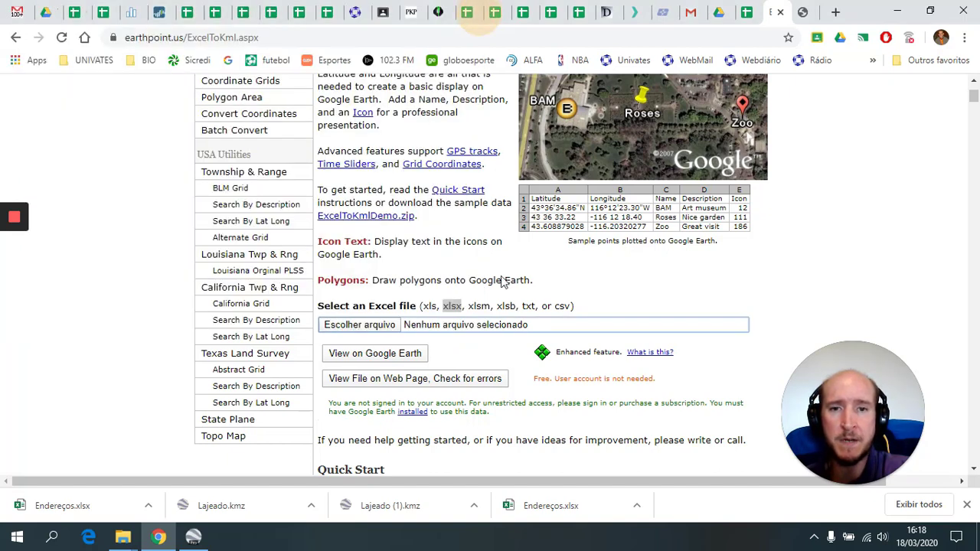
{"action": "left_click", "coordinate": [383, 327]}
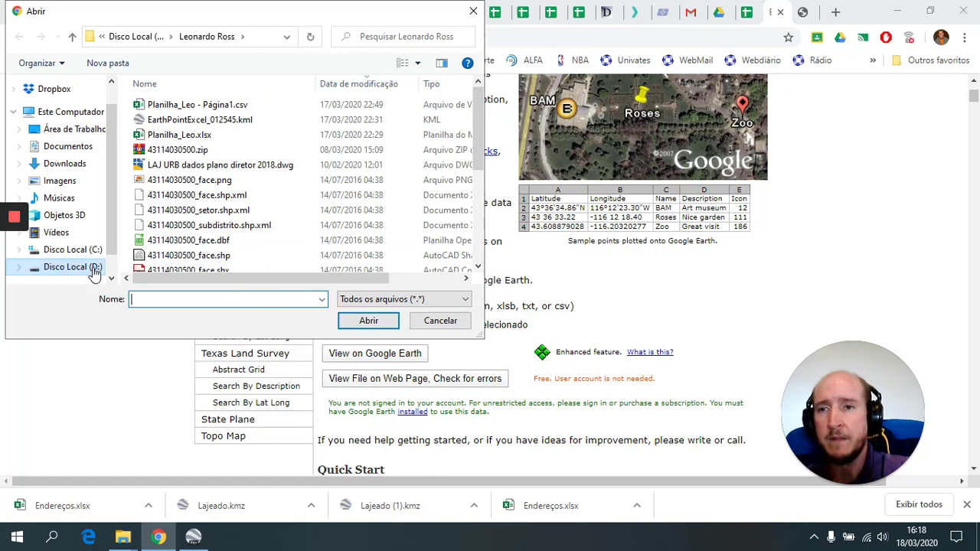
{"action": "left_click", "coordinate": [80, 267]}
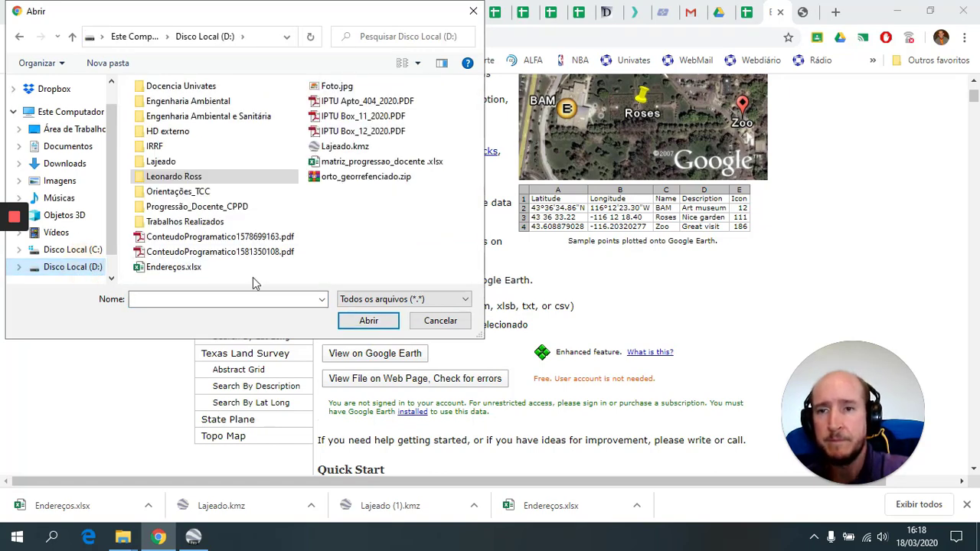
{"action": "left_click", "coordinate": [175, 267]}
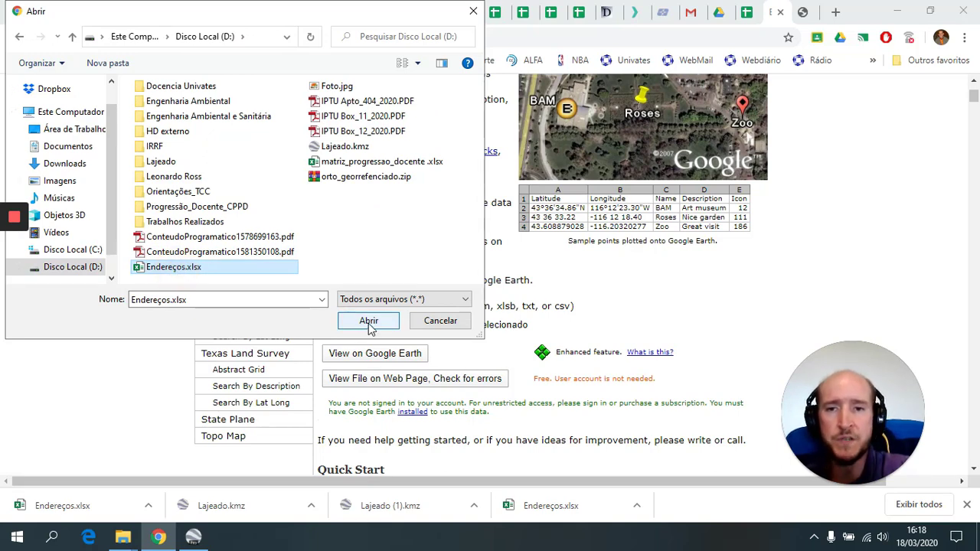
{"action": "left_click", "coordinate": [368, 321]}
{"action": "scroll", "coordinate": [735, 260], "scroll_direction": "down", "scroll_amount": 1}
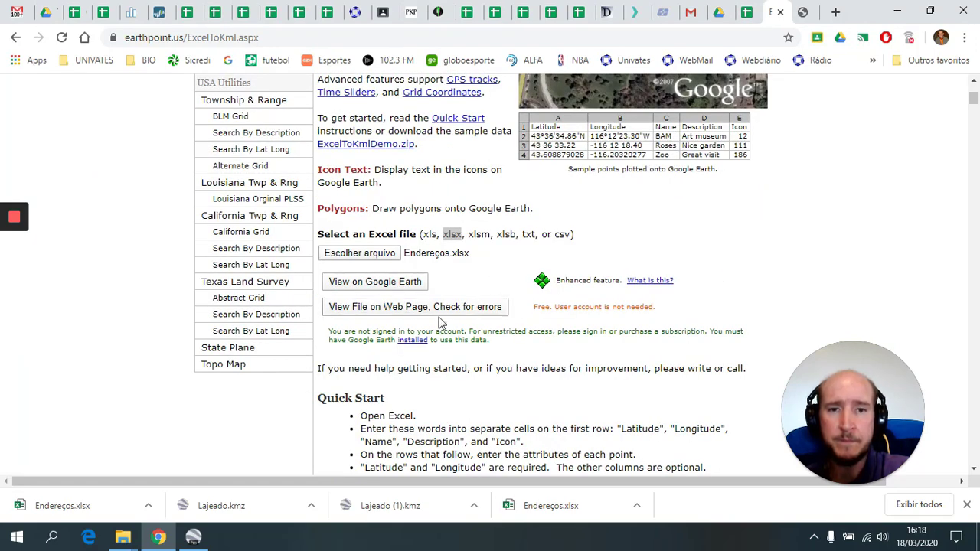
- Check the uploaded Endereços.xlsx for errors and send its points to Google Earth
{"action": "scroll", "coordinate": [437, 326], "scroll_direction": "down", "scroll_amount": 1}
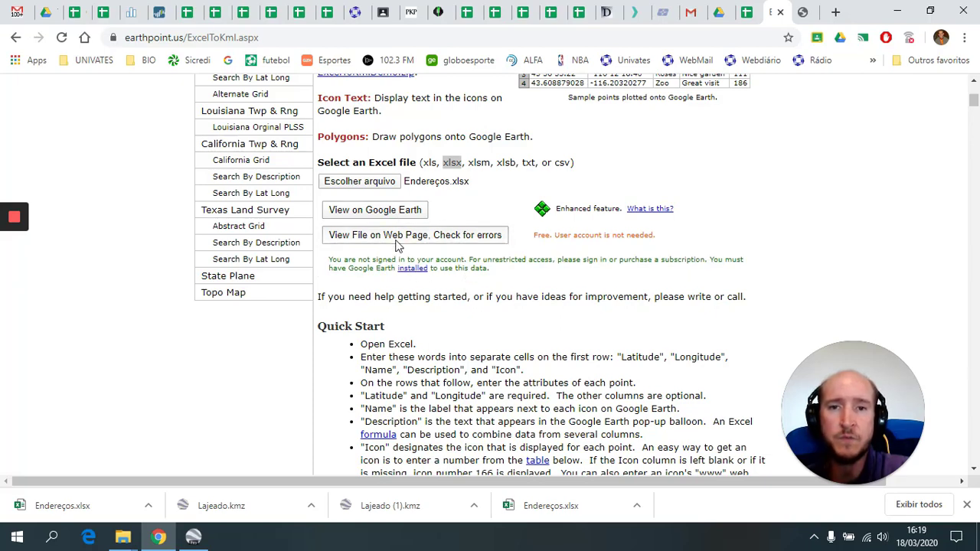
{"action": "left_click", "coordinate": [399, 243]}
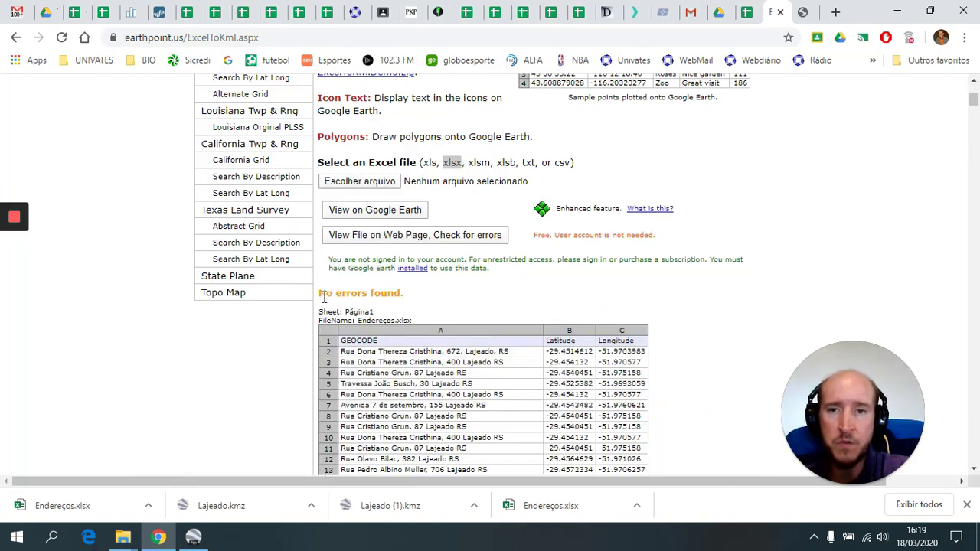
{"action": "scroll", "coordinate": [536, 296], "scroll_direction": "down", "scroll_amount": 14}
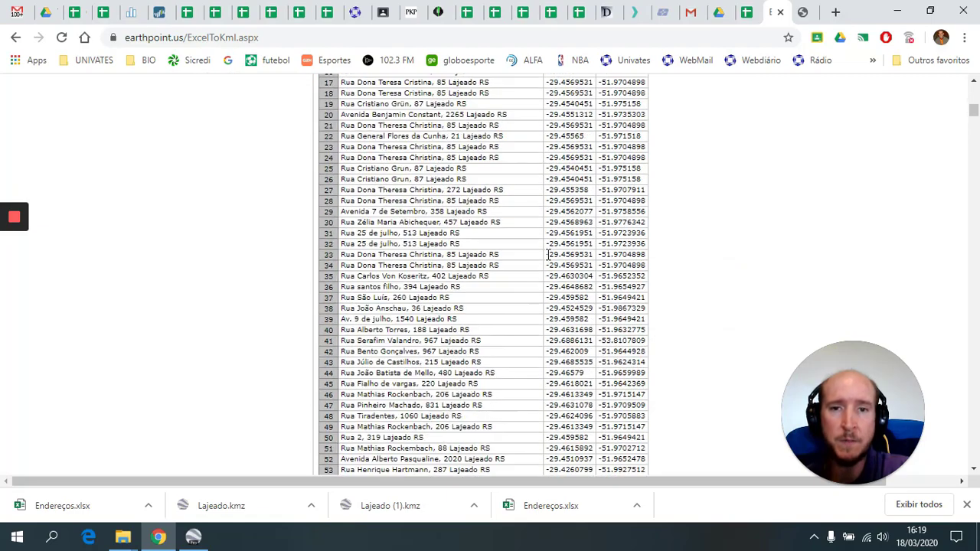
{"action": "scroll", "coordinate": [585, 374], "scroll_direction": "up", "scroll_amount": 18}
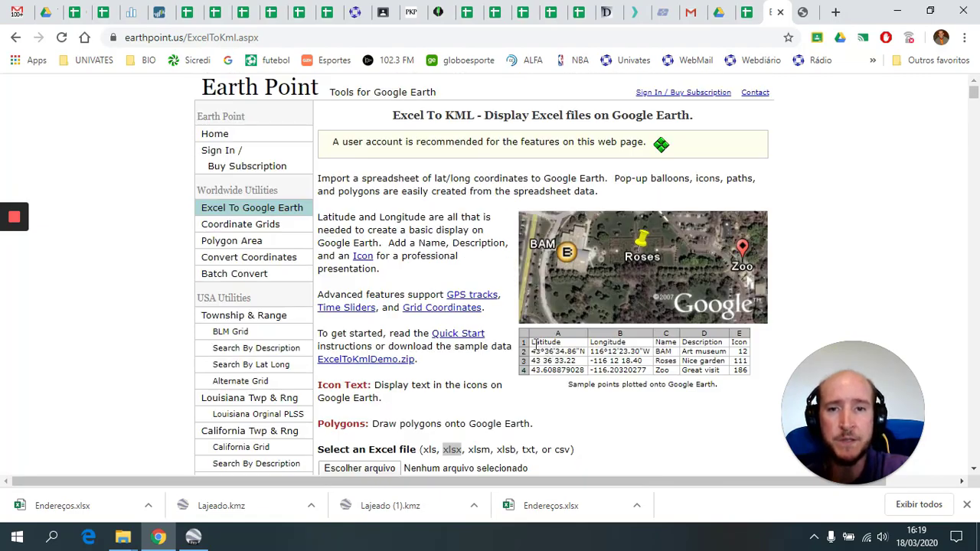
{"action": "scroll", "coordinate": [497, 326], "scroll_direction": "down", "scroll_amount": 3}
{"action": "left_click", "coordinate": [379, 288]}
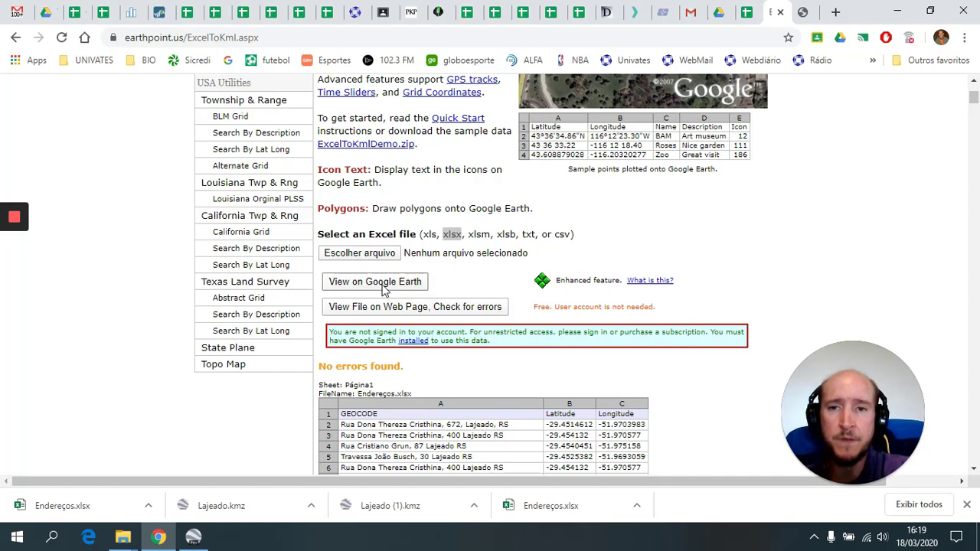
{"action": "left_click", "coordinate": [383, 285]}
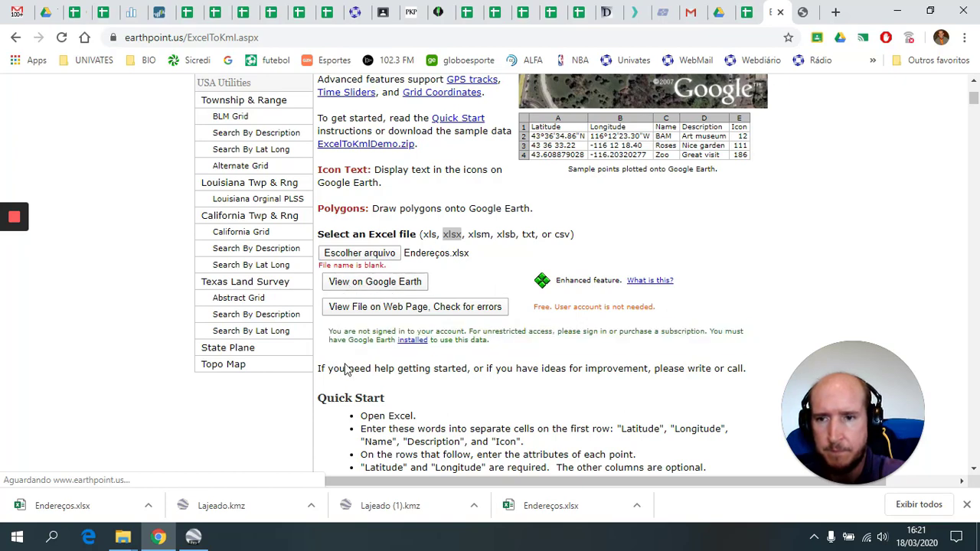
- Save the converted file as Endereços.kml and open it in Google Earth Pro
{"action": "left_click", "coordinate": [366, 281]}
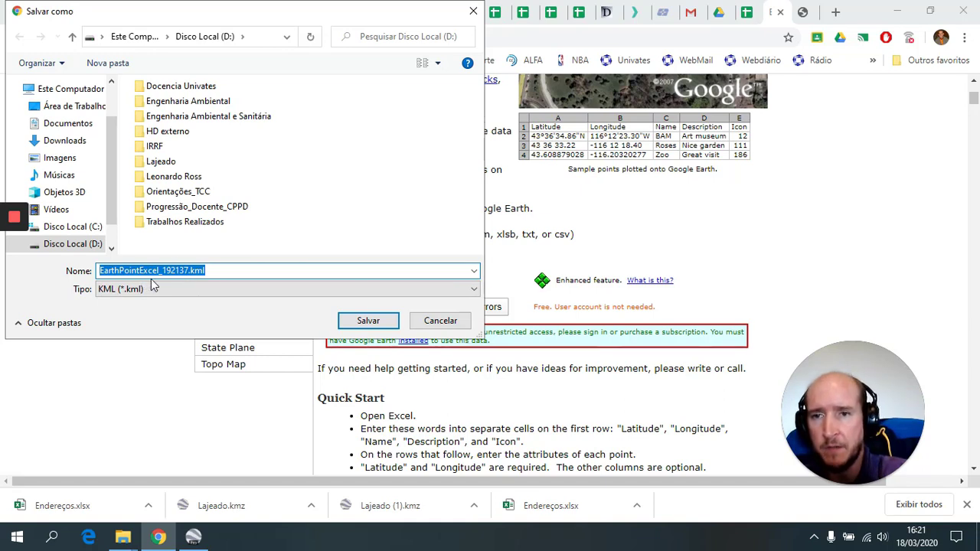
{"action": "left_click", "coordinate": [189, 274]}
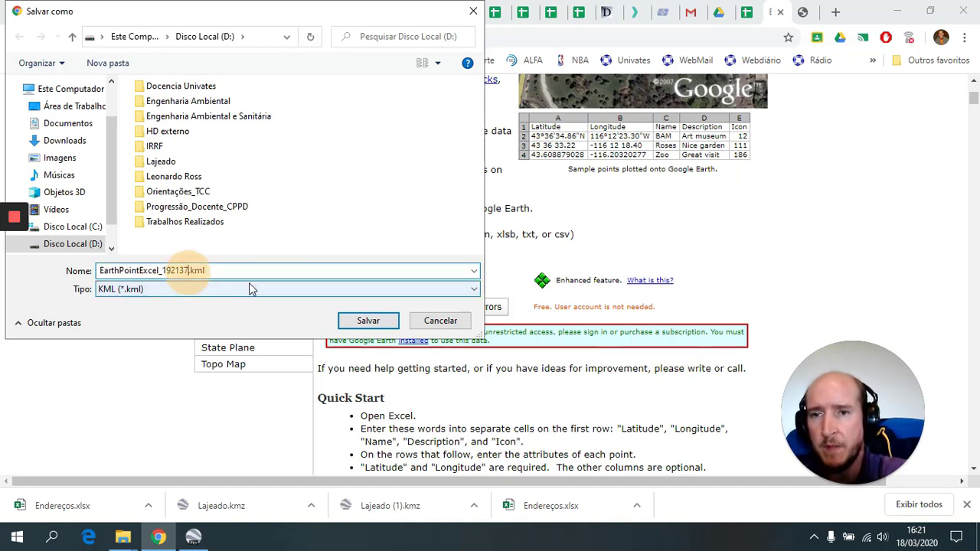
{"action": "key", "text": "shift+Home"}
{"action": "type", "text": "Endereç"}
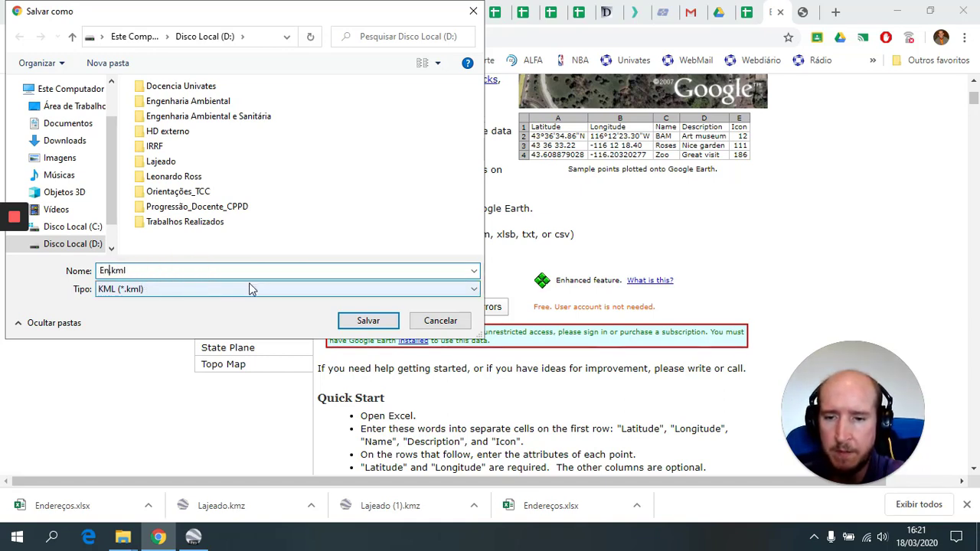
{"action": "type", "text": "os"}
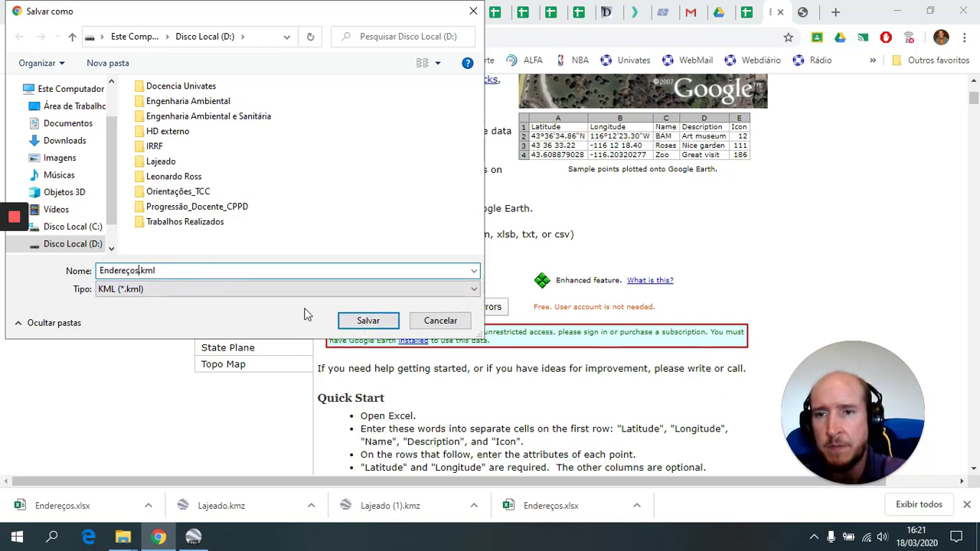
{"action": "left_click", "coordinate": [368, 322]}
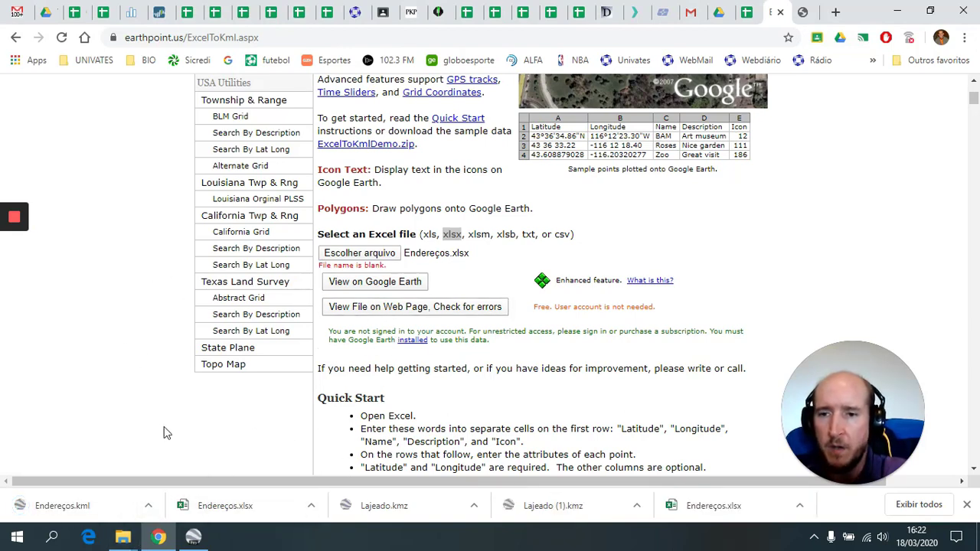
{"action": "left_click", "coordinate": [89, 513]}
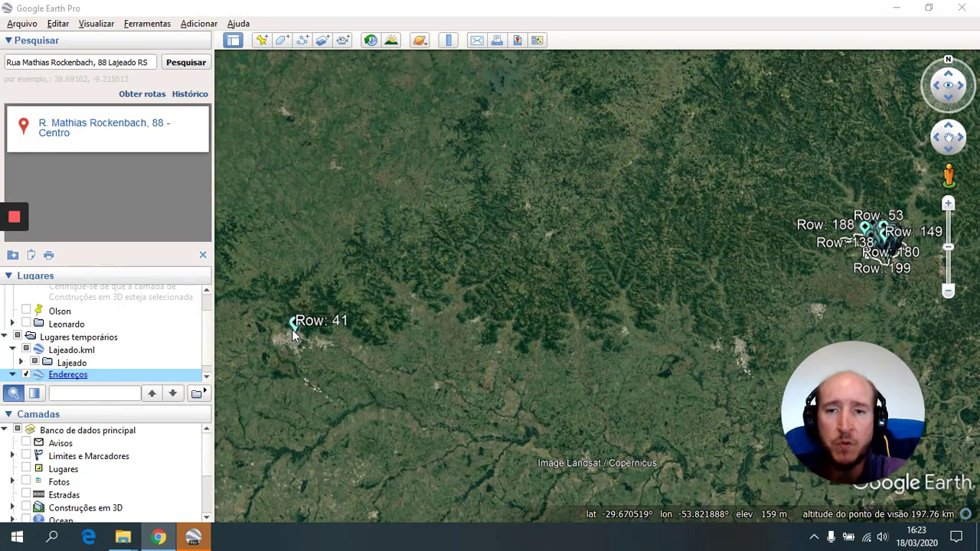
- Zoom and pan until Lajeado's outline and the Row address markers fill the view
{"action": "scroll", "coordinate": [291, 339], "scroll_direction": "down", "scroll_amount": 5}
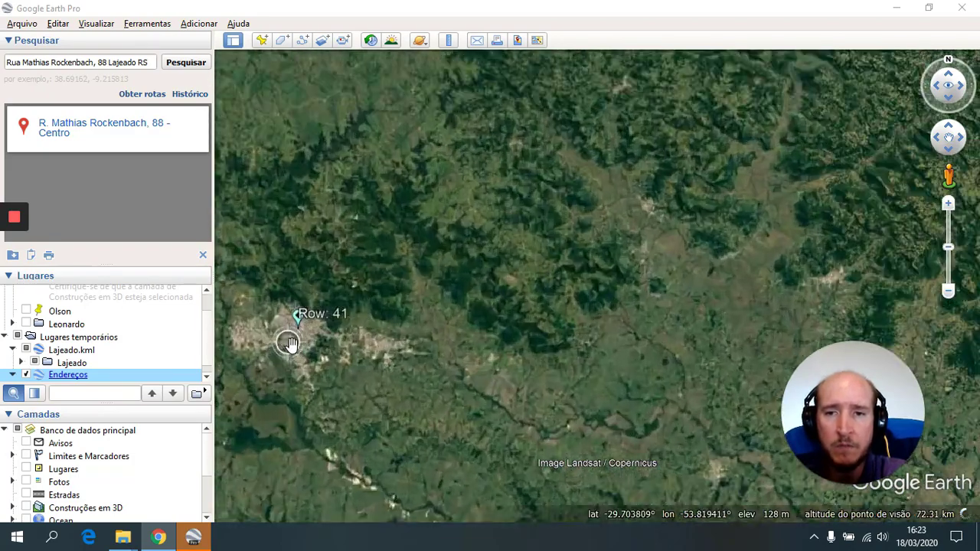
{"action": "scroll", "coordinate": [288, 342], "scroll_direction": "down", "scroll_amount": 4}
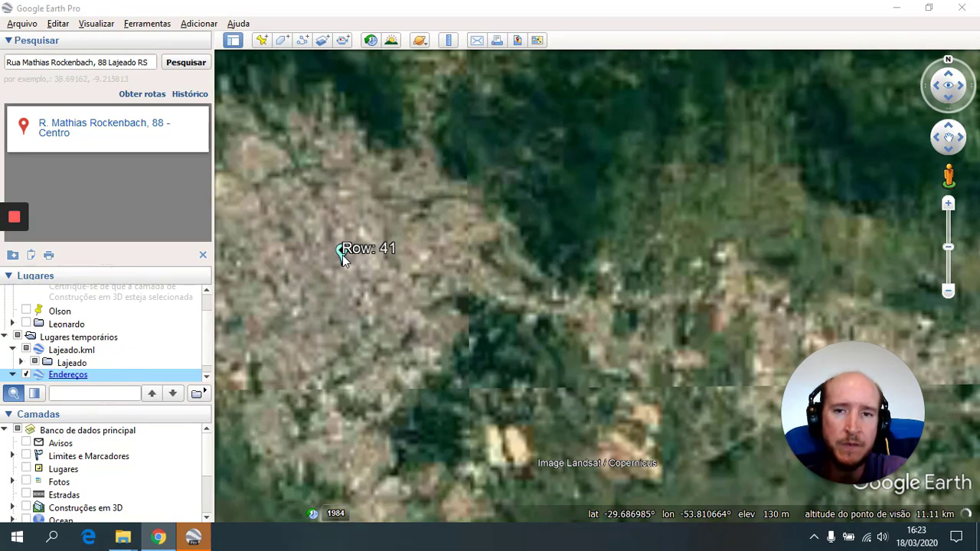
{"action": "scroll", "coordinate": [339, 286], "scroll_direction": "up", "scroll_amount": 3}
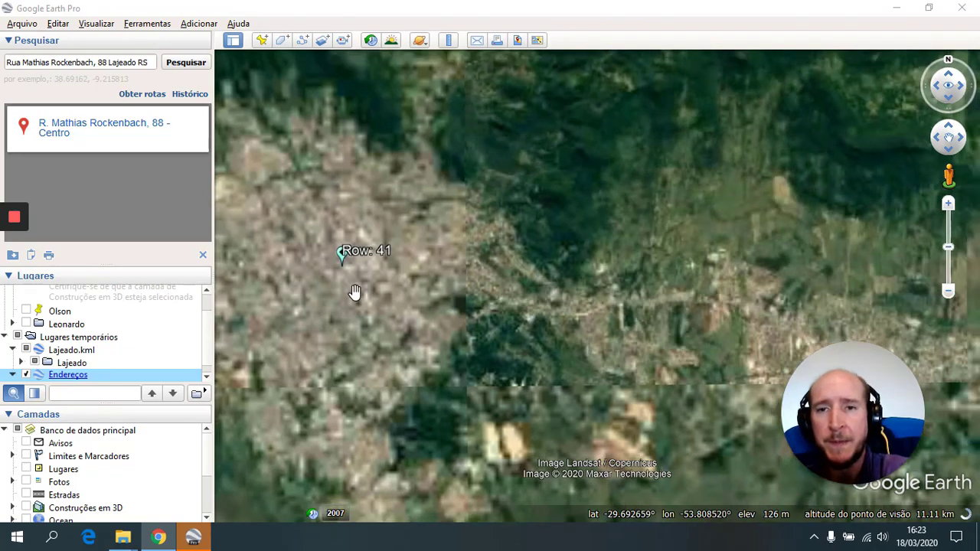
{"action": "scroll", "coordinate": [346, 296], "scroll_direction": "up", "scroll_amount": 3}
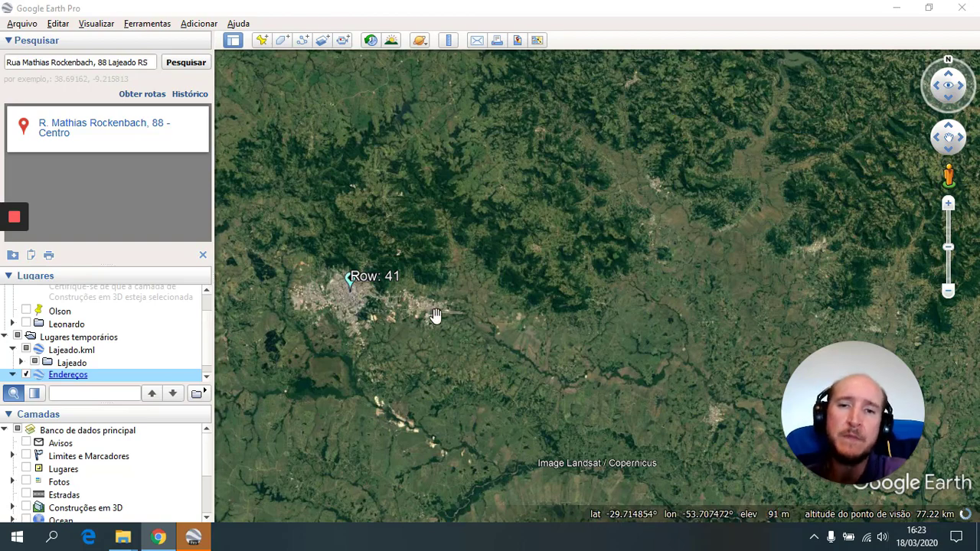
{"action": "left_click", "coordinate": [740, 267]}
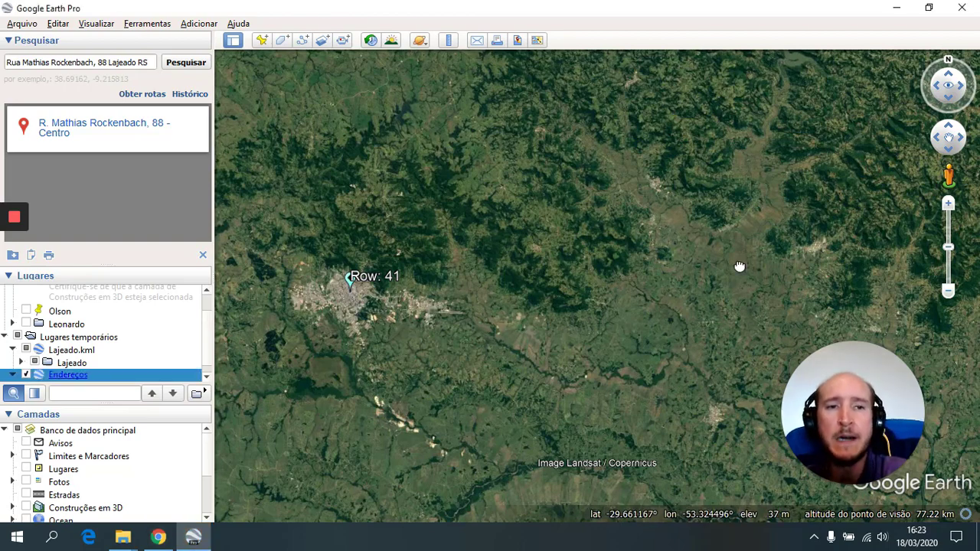
{"action": "left_click_drag", "start_coordinate": [740, 267], "coordinate": [350, 273]}
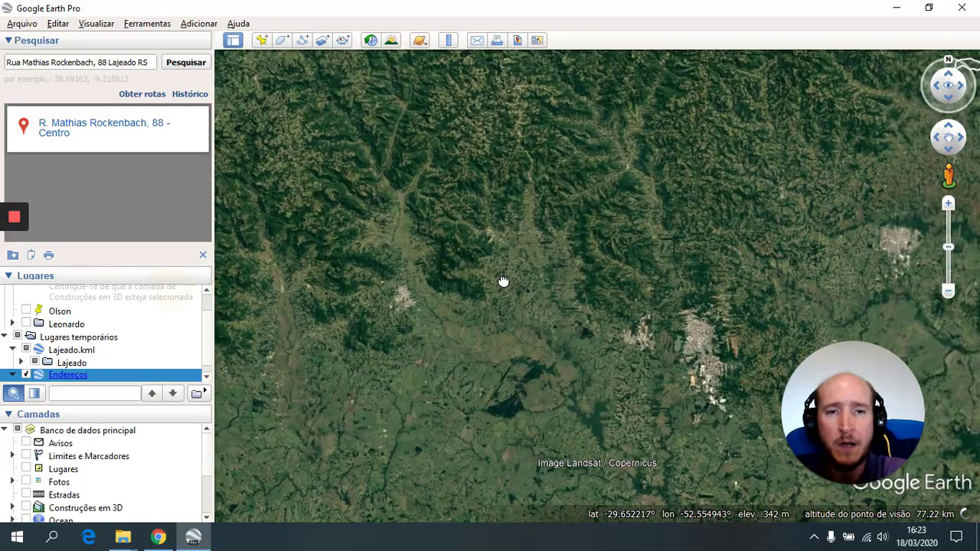
{"action": "left_click_drag", "start_coordinate": [503, 282], "coordinate": [345, 302]}
{"action": "scroll", "coordinate": [367, 232], "scroll_direction": "up", "scroll_amount": 5}
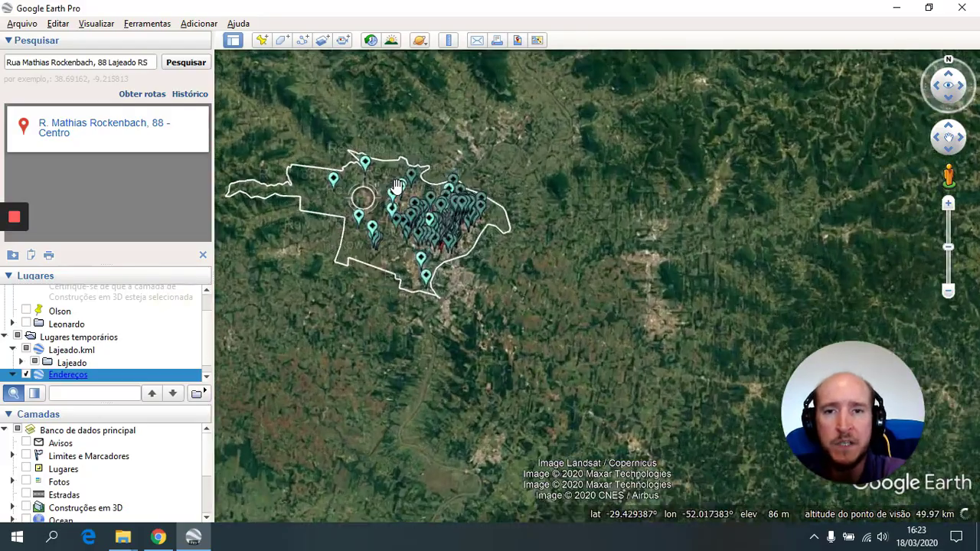
{"action": "scroll", "coordinate": [445, 241], "scroll_direction": "up", "scroll_amount": 5}
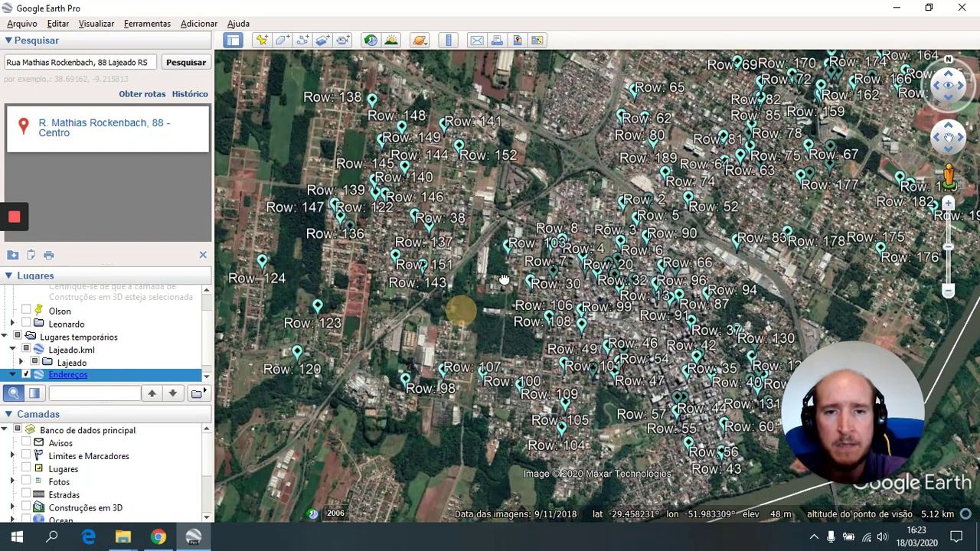
{"action": "left_click_drag", "start_coordinate": [460, 311], "coordinate": [568, 245]}
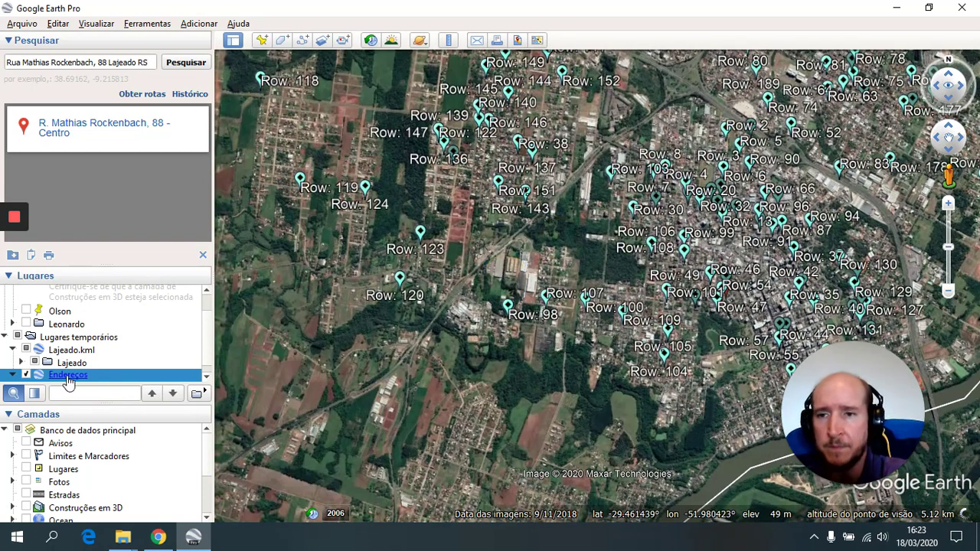
{"action": "scroll", "coordinate": [68, 379], "scroll_direction": "down", "scroll_amount": 1}
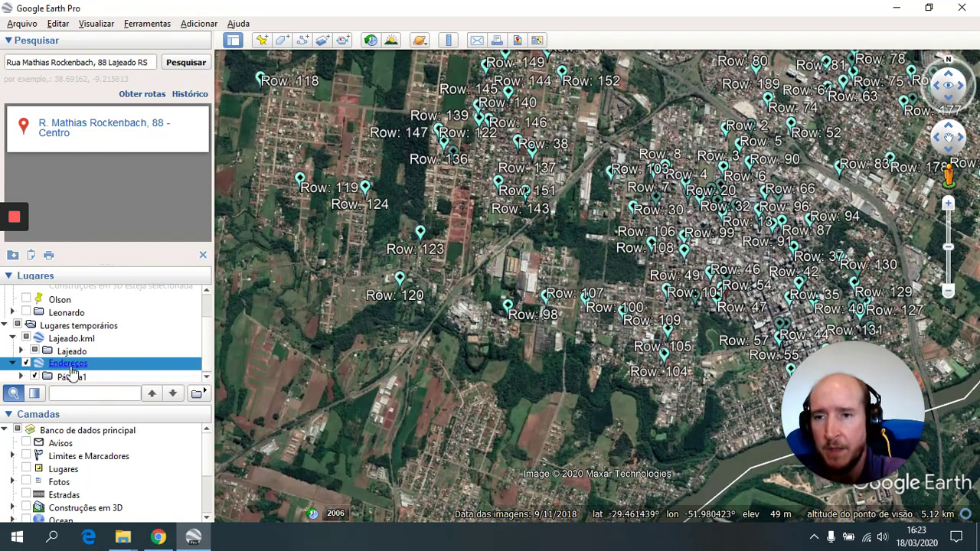
- Delete the HTML description in the Endereços folder's properties
{"action": "right_click", "coordinate": [69, 371]}
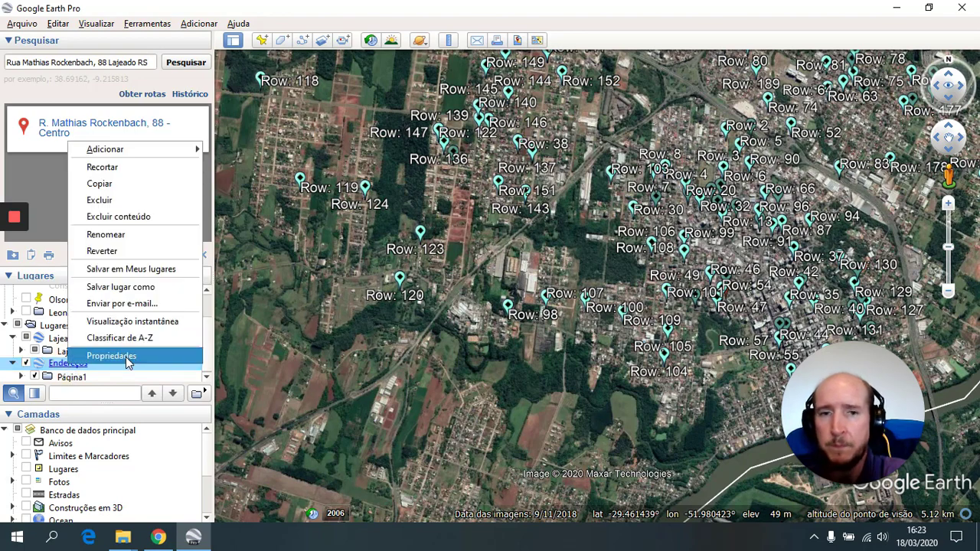
{"action": "left_click", "coordinate": [126, 357]}
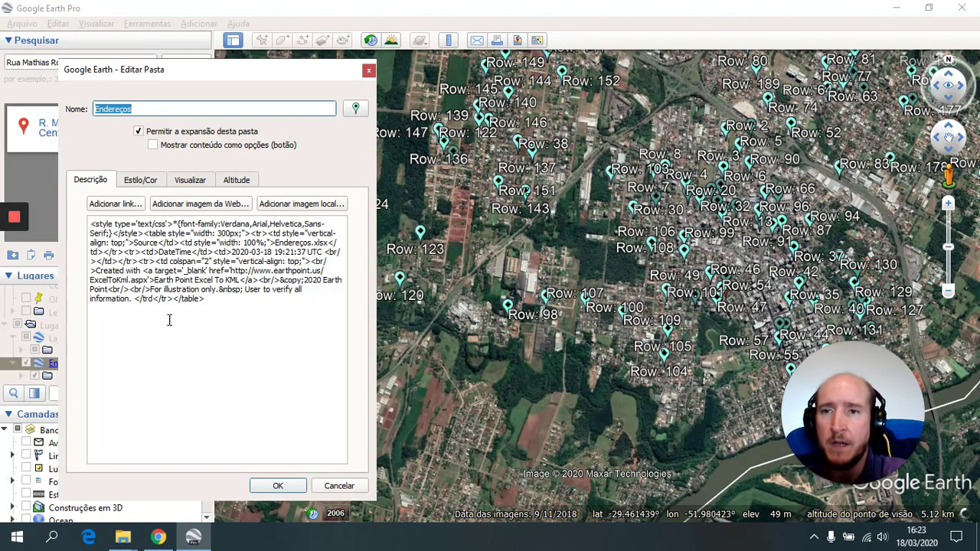
{"action": "left_click_drag", "start_coordinate": [205, 305], "coordinate": [72, 235]}
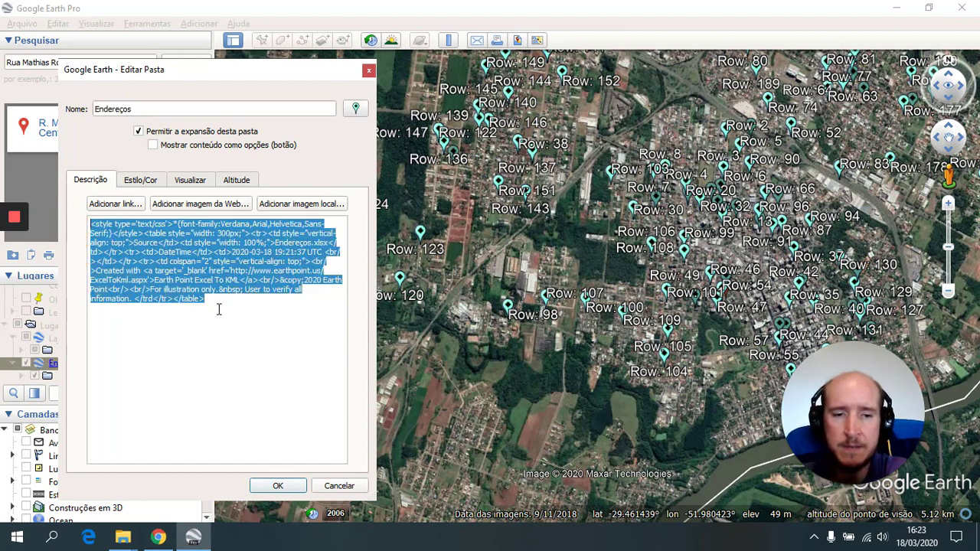
{"action": "key", "text": "Delete"}
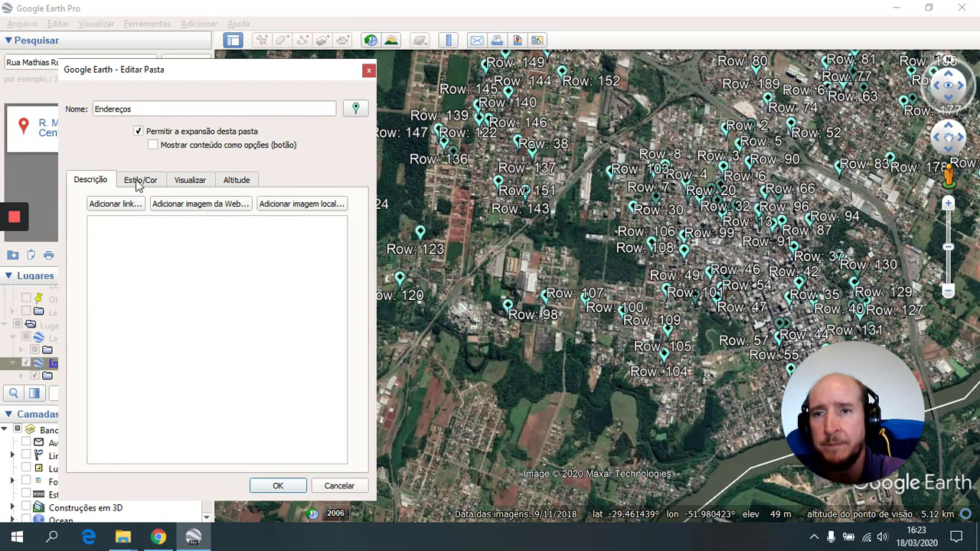
- Set the Endereços icon colour to yellow under Style/Colour
{"action": "left_click", "coordinate": [138, 183]}
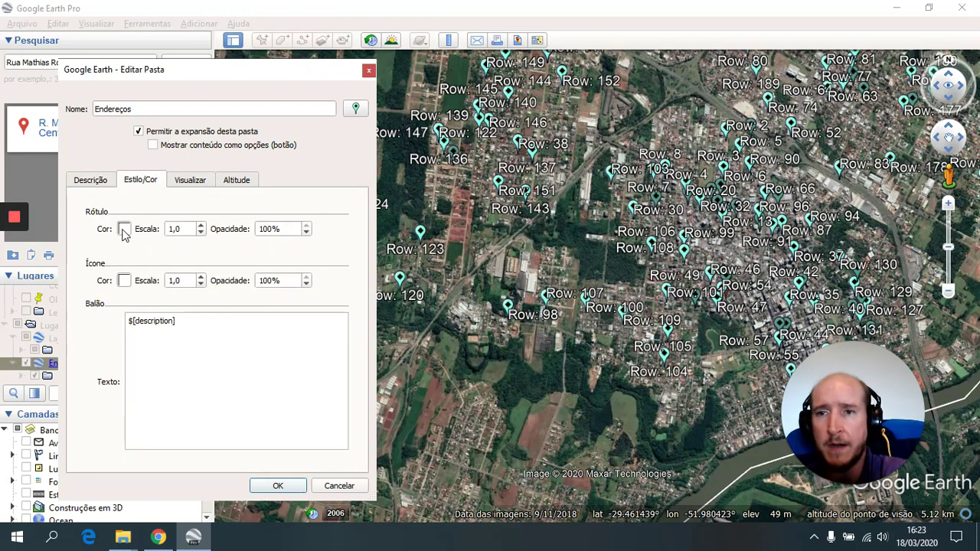
{"action": "left_click", "coordinate": [124, 282]}
{"action": "left_click", "coordinate": [179, 218]}
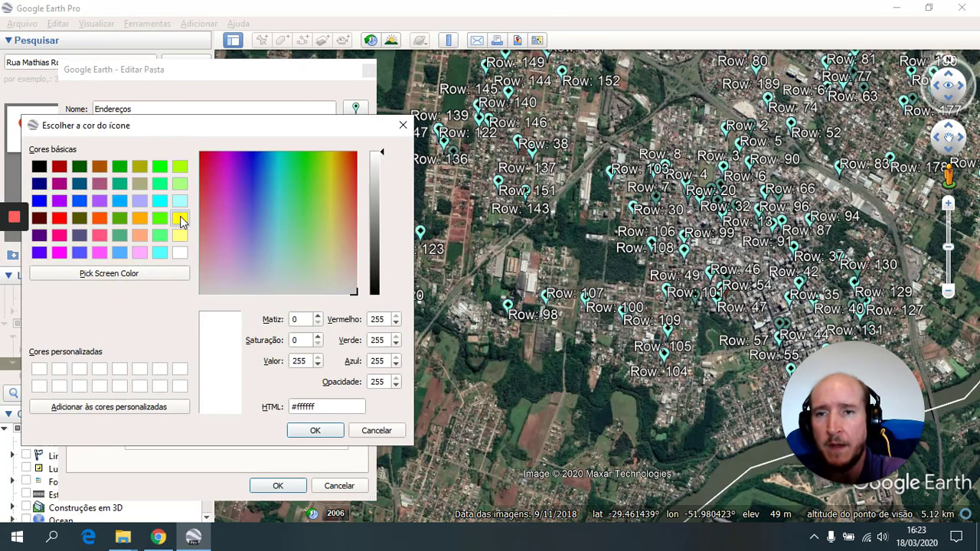
{"action": "left_click", "coordinate": [315, 431]}
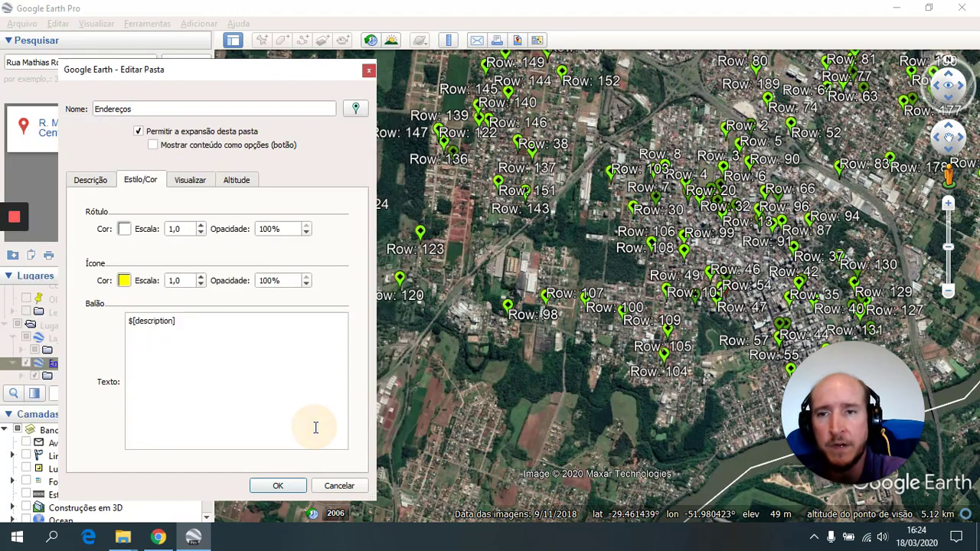
{"action": "left_click", "coordinate": [357, 107]}
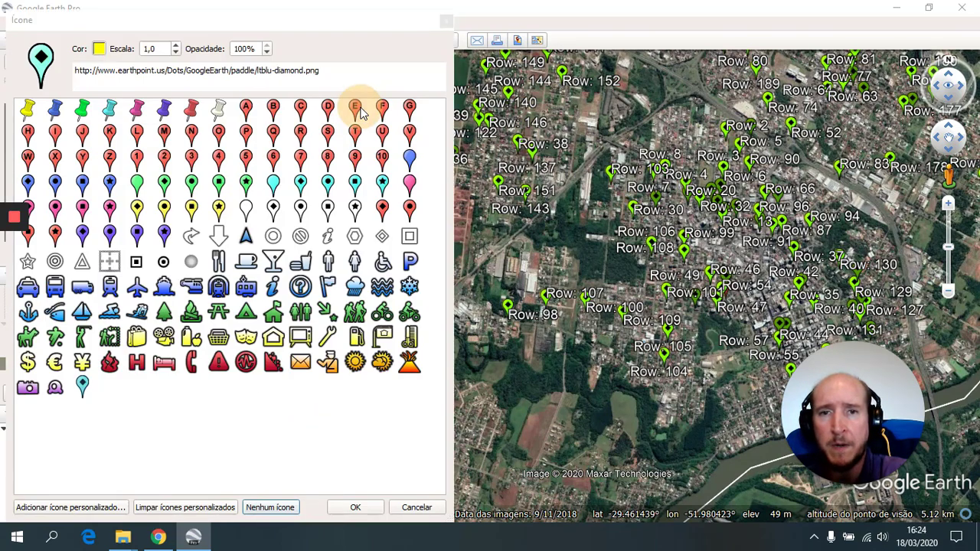
- Switch the Endereços markers to a yellow circle icon
{"action": "left_click", "coordinate": [163, 262]}
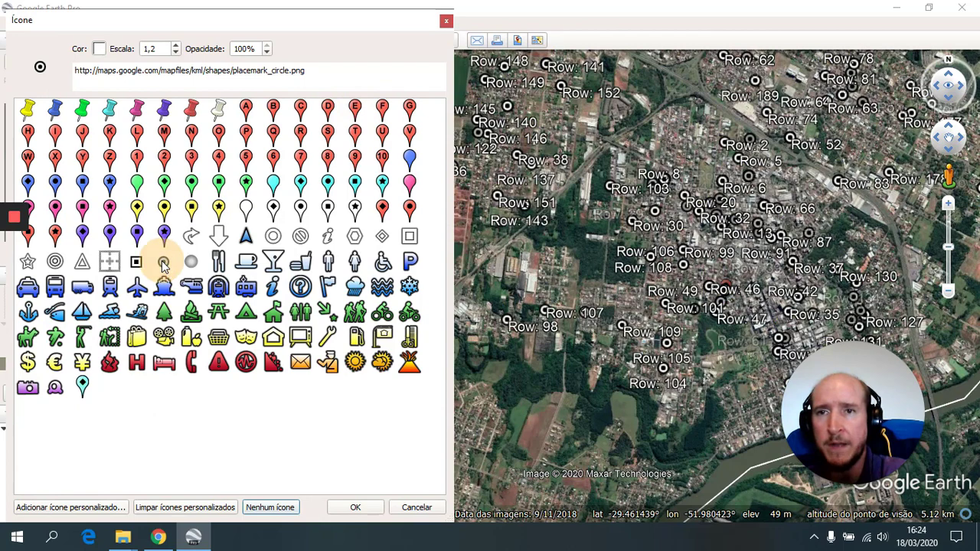
{"action": "left_click", "coordinate": [98, 51]}
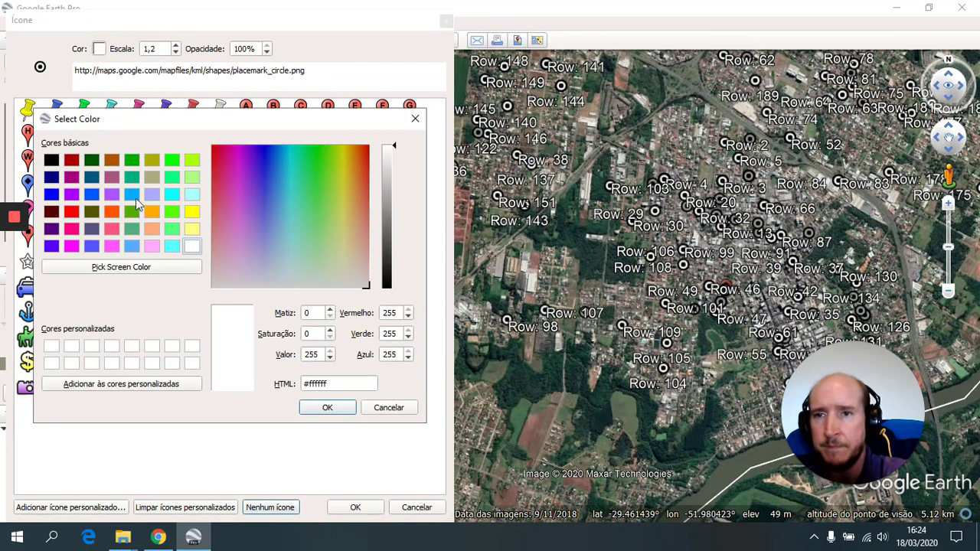
{"action": "left_click", "coordinate": [191, 211]}
{"action": "left_click", "coordinate": [310, 407]}
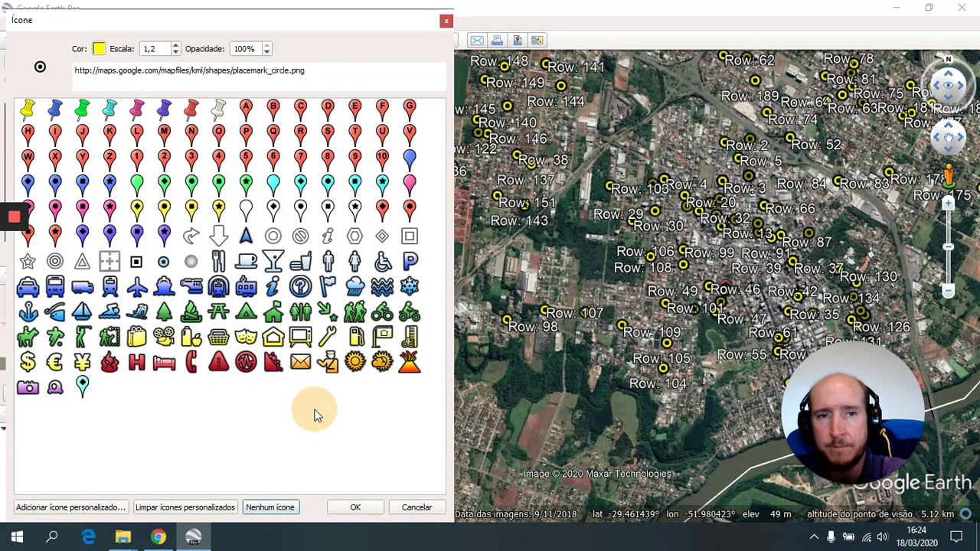
{"action": "left_click", "coordinate": [355, 509]}
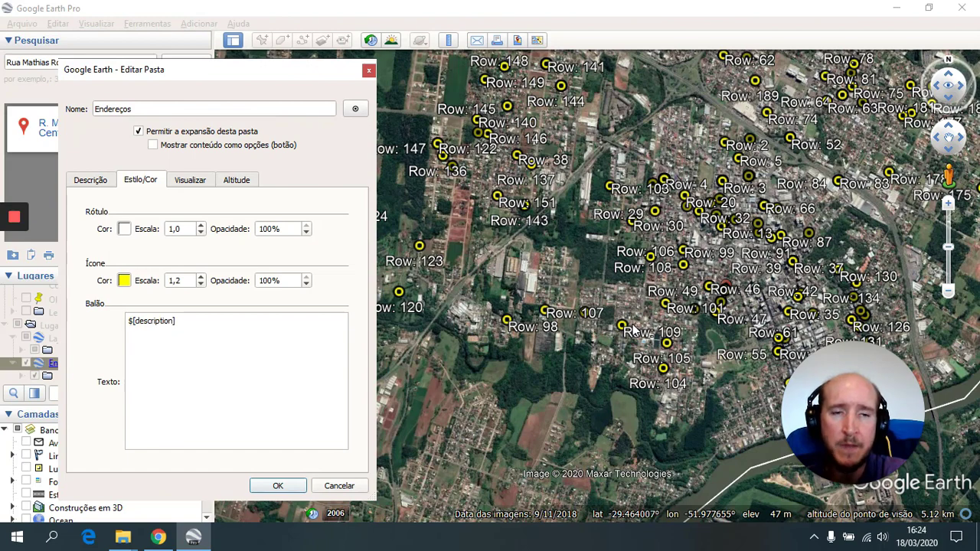
- Lower the label scale to 0,0 to hide the Row labels and apply the style
{"action": "left_click", "coordinate": [201, 233]}
{"action": "left_click", "coordinate": [201, 233]}
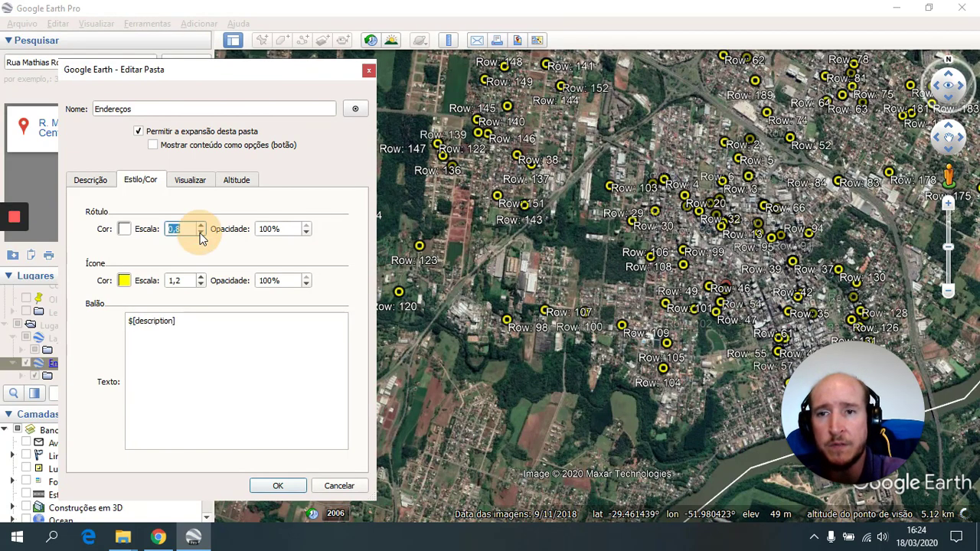
{"action": "left_click", "coordinate": [200, 233]}
{"action": "left_click", "coordinate": [200, 233]}
{"action": "left_click", "coordinate": [201, 233]}
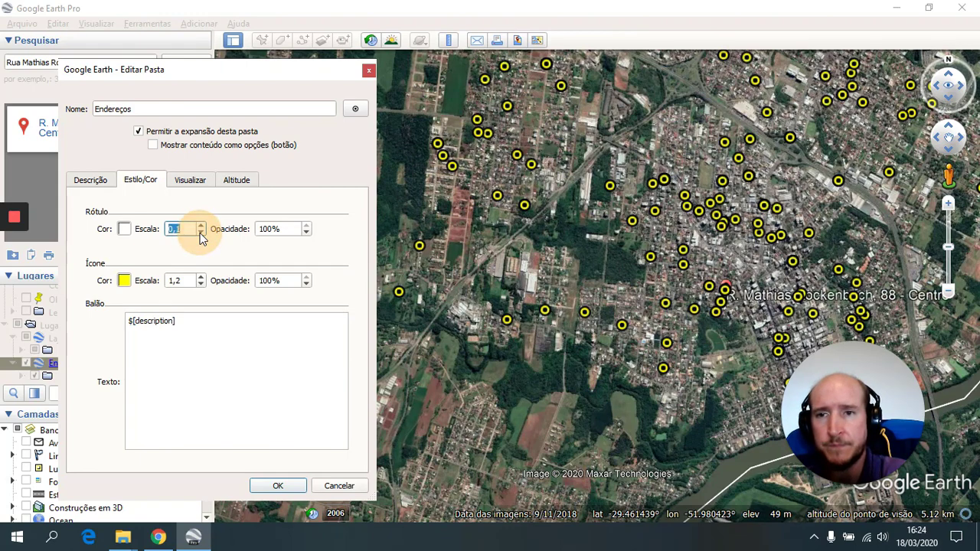
{"action": "left_click", "coordinate": [200, 233]}
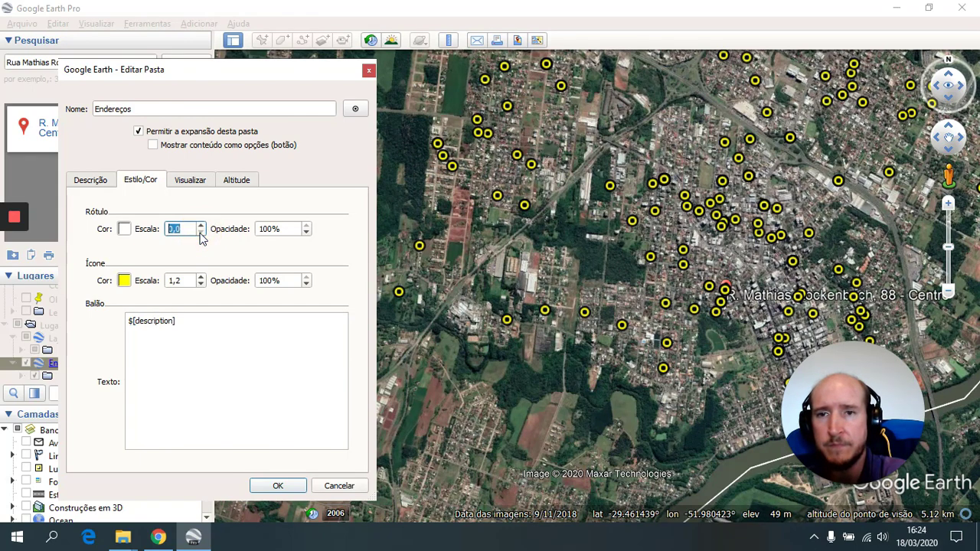
{"action": "left_click", "coordinate": [277, 486]}
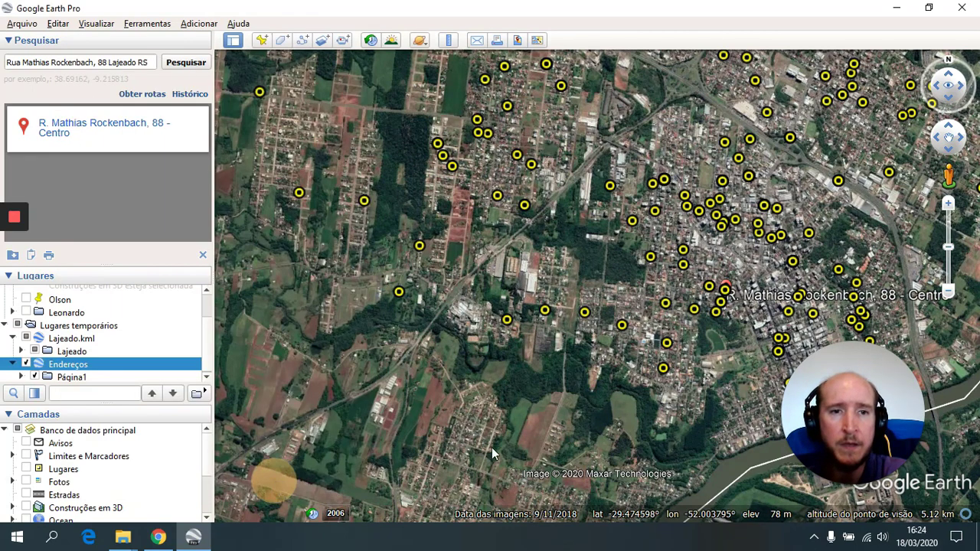
- Zoom out and pan to centre Lajeado's city boundary in the view
{"action": "scroll", "coordinate": [732, 280], "scroll_direction": "up", "scroll_amount": 3}
{"action": "scroll", "coordinate": [733, 280], "scroll_direction": "up", "scroll_amount": 5}
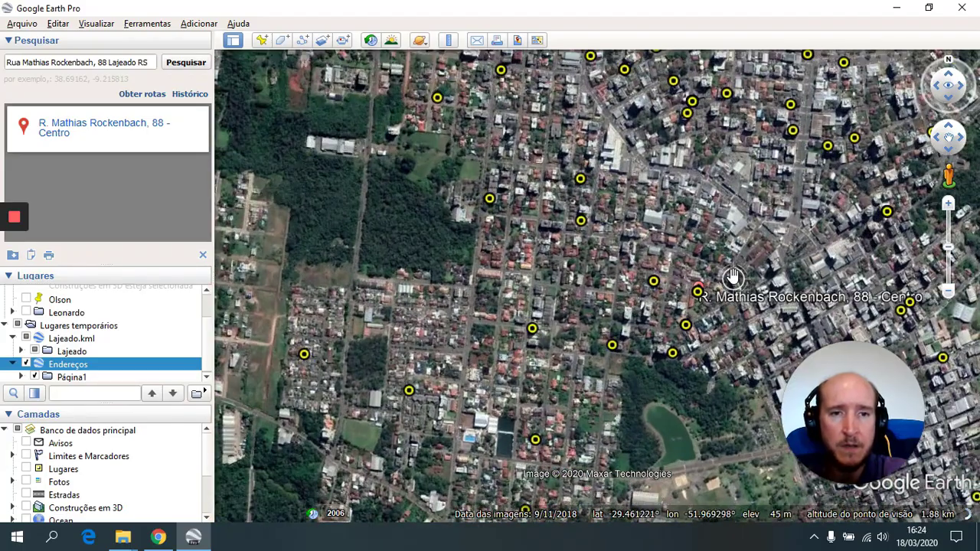
{"action": "scroll", "coordinate": [687, 310], "scroll_direction": "up", "scroll_amount": 2}
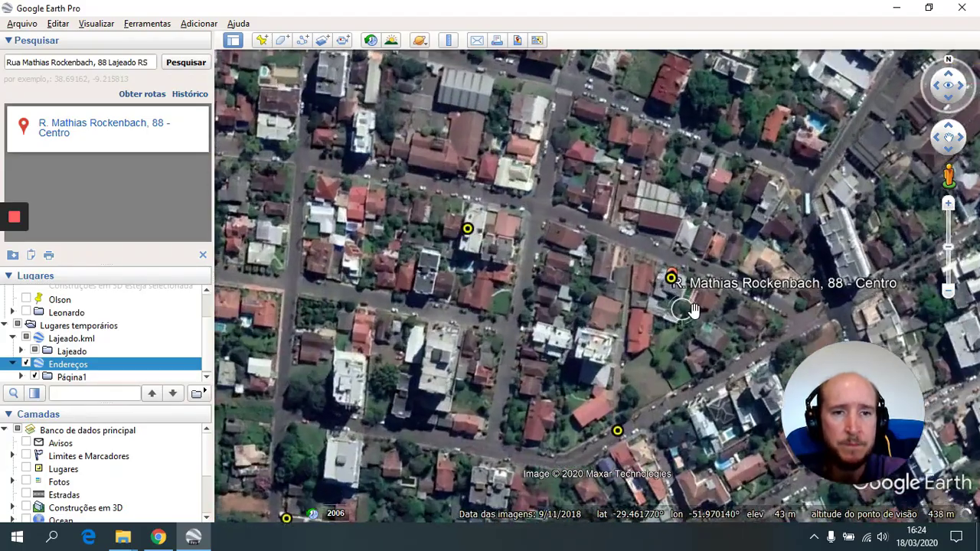
{"action": "left_click_drag", "start_coordinate": [687, 310], "coordinate": [534, 293]}
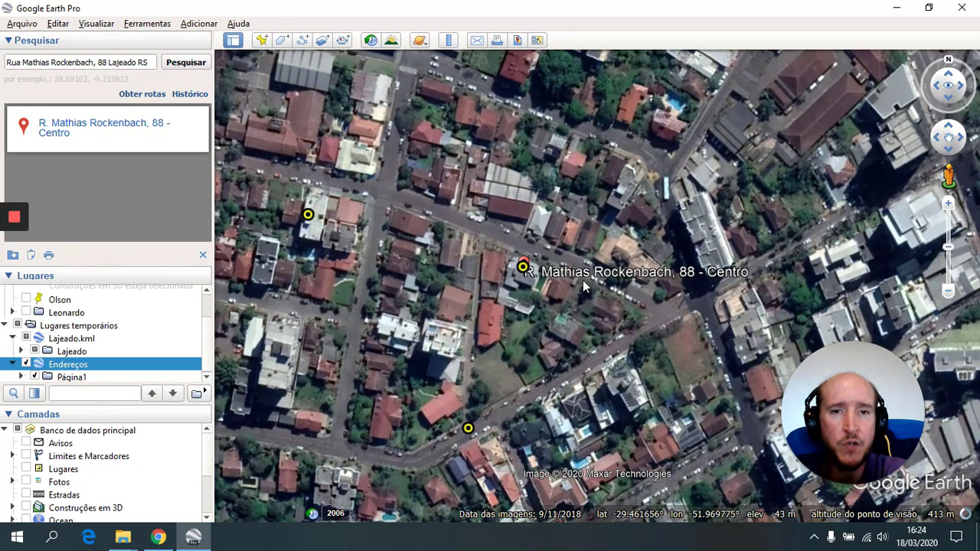
{"action": "scroll", "coordinate": [583, 280], "scroll_direction": "up", "scroll_amount": 3}
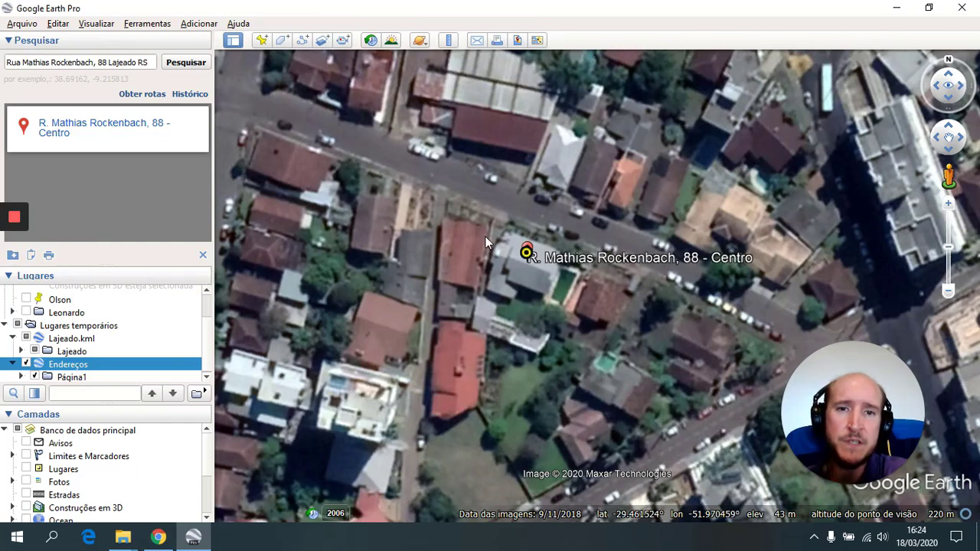
{"action": "scroll", "coordinate": [515, 251], "scroll_direction": "down", "scroll_amount": 3}
{"action": "scroll", "coordinate": [512, 250], "scroll_direction": "down", "scroll_amount": 5}
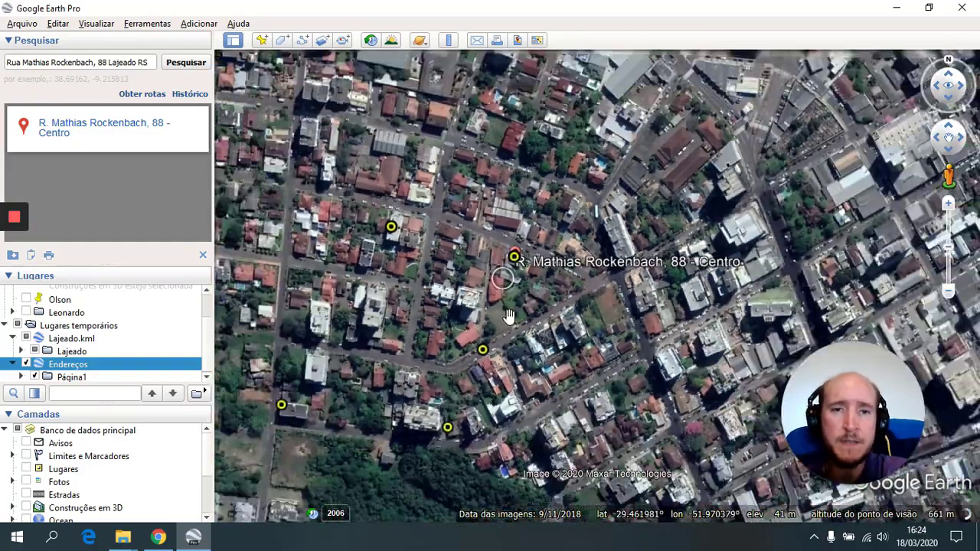
{"action": "scroll", "coordinate": [510, 332], "scroll_direction": "down", "scroll_amount": 5}
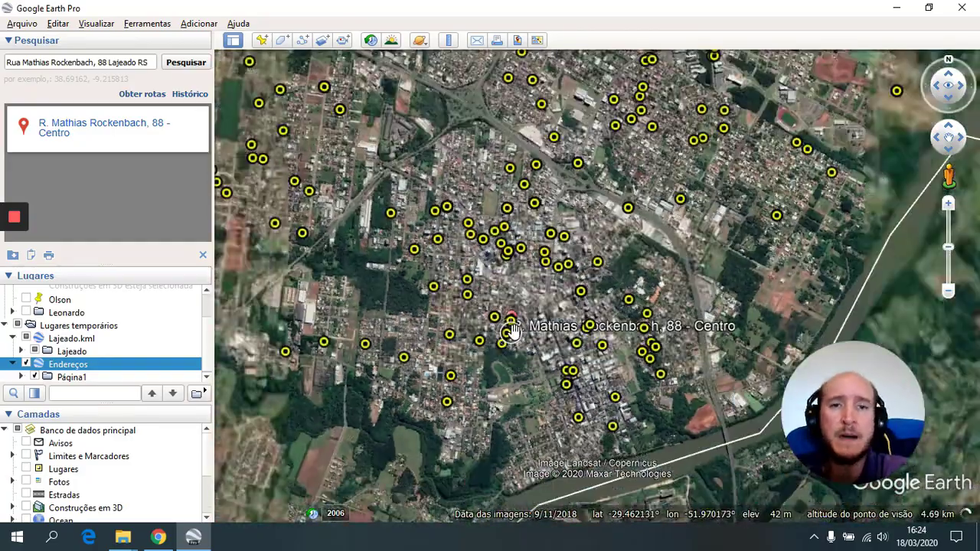
{"action": "scroll", "coordinate": [450, 298], "scroll_direction": "down", "scroll_amount": 2}
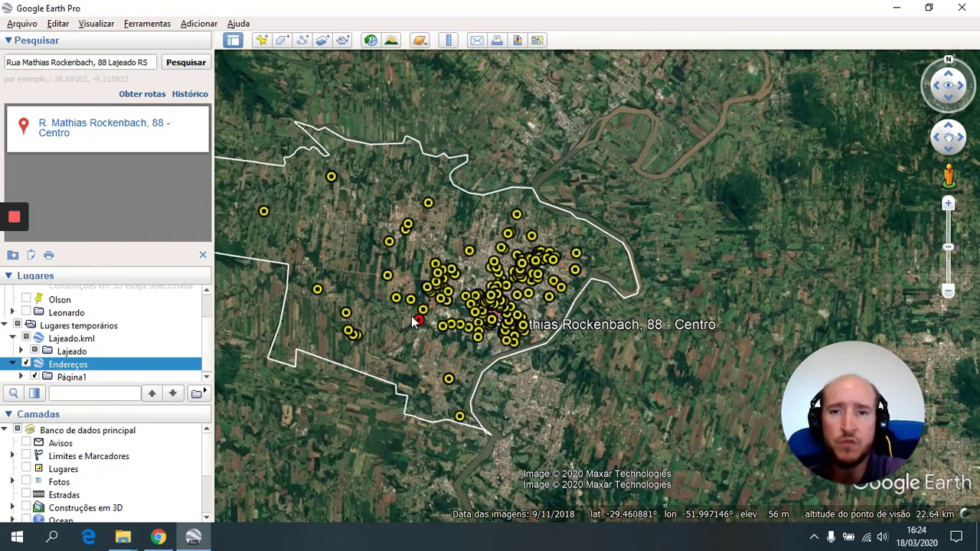
{"action": "left_click_drag", "start_coordinate": [368, 279], "coordinate": [475, 268]}
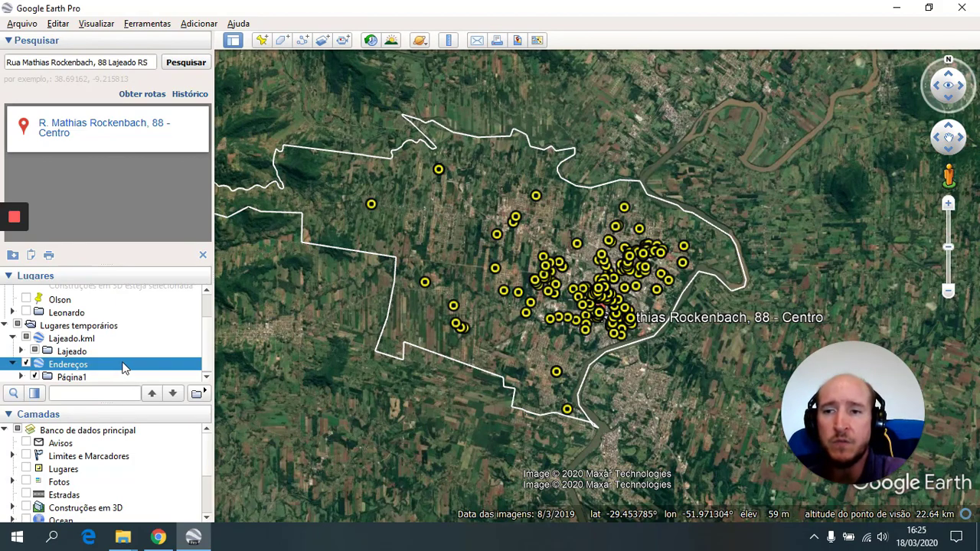
{"action": "scroll", "coordinate": [121, 363], "scroll_direction": "down", "scroll_amount": 1}
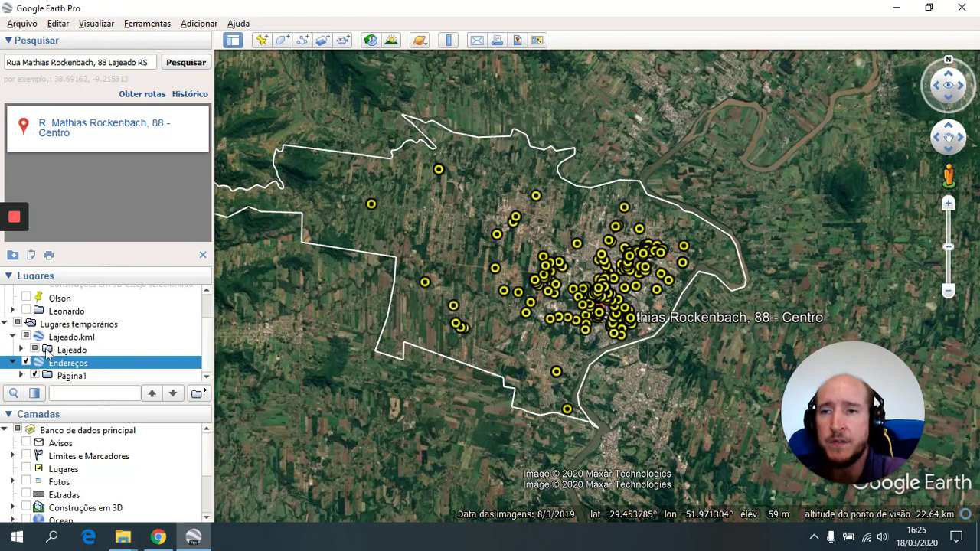
{"action": "scroll", "coordinate": [47, 352], "scroll_direction": "up", "scroll_amount": 1}
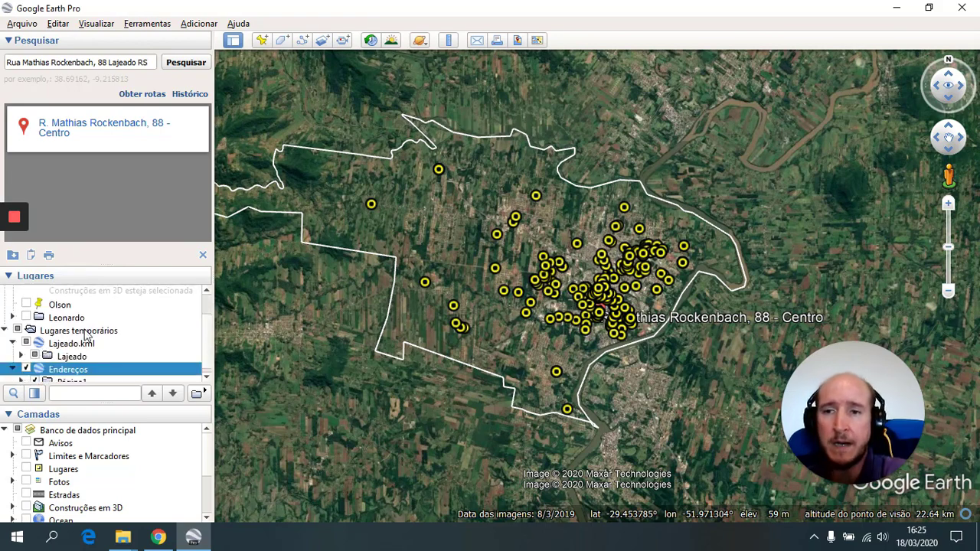
{"action": "scroll", "coordinate": [86, 337], "scroll_direction": "down", "scroll_amount": 1}
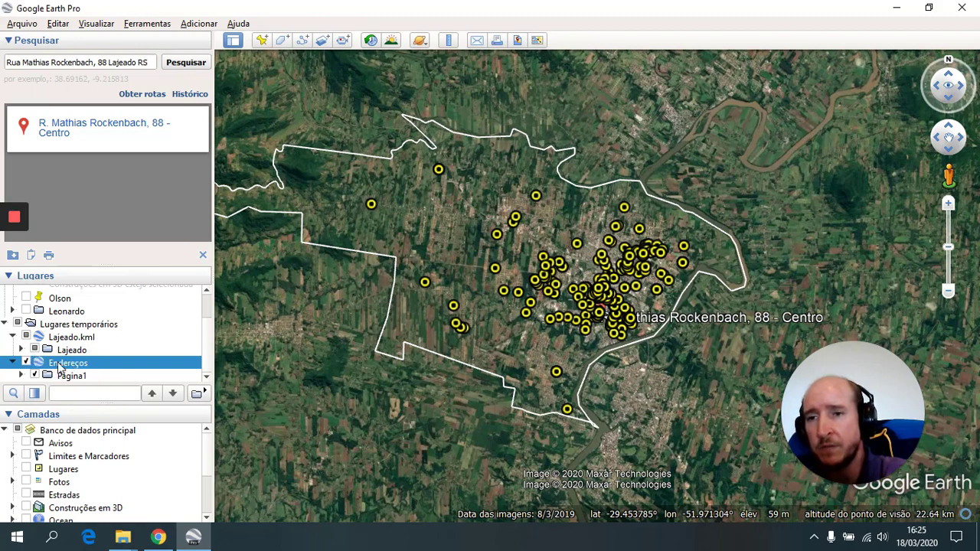
- Turn on the Bairos_Lajeado neighbourhood boundaries and fit the whole city in view
{"action": "left_click", "coordinate": [21, 350]}
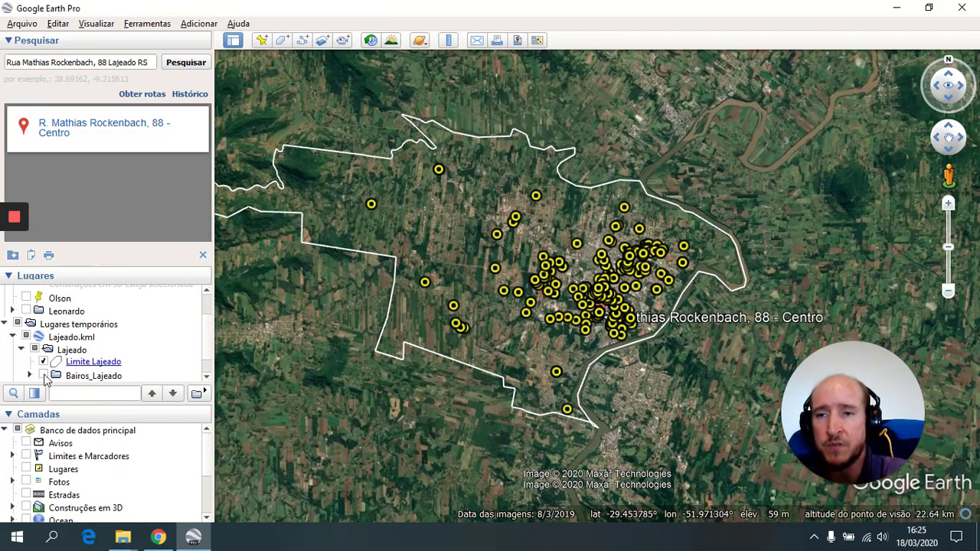
{"action": "left_click", "coordinate": [43, 376]}
{"action": "scroll", "coordinate": [479, 337], "scroll_direction": "up", "scroll_amount": 3}
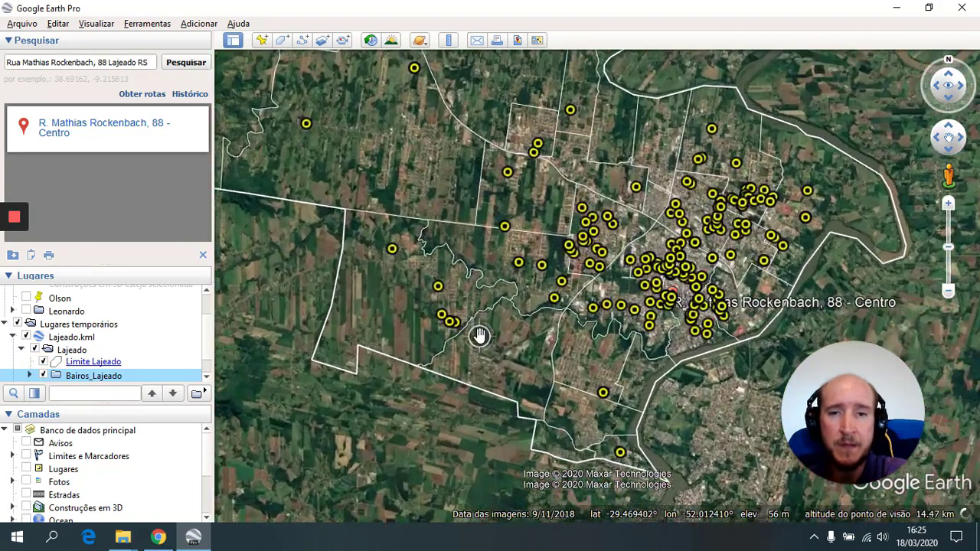
{"action": "scroll", "coordinate": [479, 337], "scroll_direction": "up", "scroll_amount": 3}
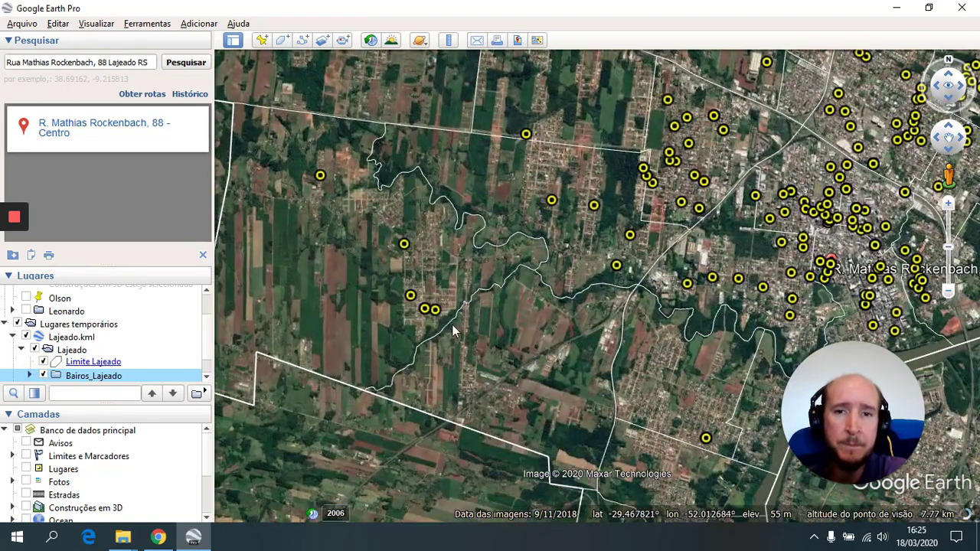
{"action": "scroll", "coordinate": [442, 296], "scroll_direction": "down", "scroll_amount": 1}
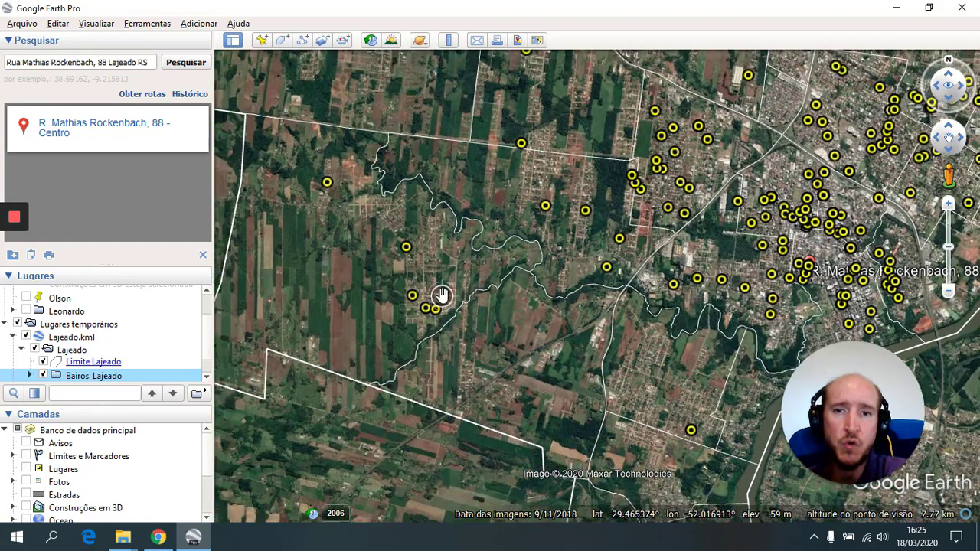
{"action": "scroll", "coordinate": [442, 295], "scroll_direction": "down", "scroll_amount": 3}
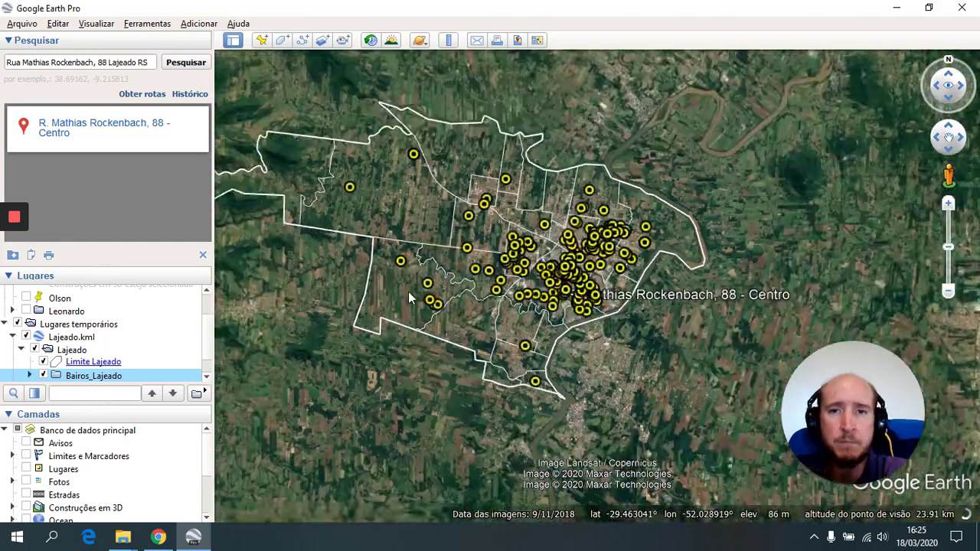
{"action": "scroll", "coordinate": [408, 292], "scroll_direction": "down", "scroll_amount": 1}
{"action": "scroll", "coordinate": [413, 295], "scroll_direction": "down", "scroll_amount": 1}
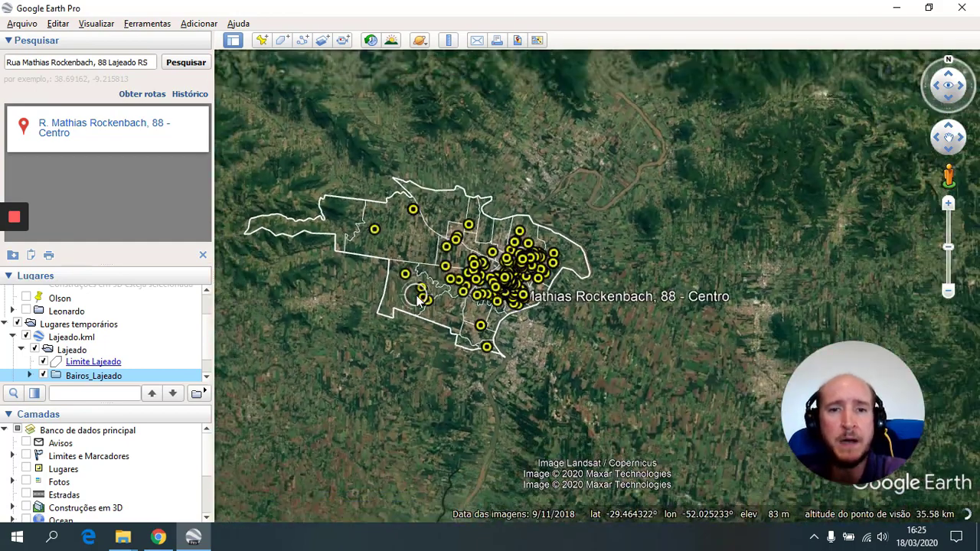
{"action": "scroll", "coordinate": [421, 296], "scroll_direction": "down", "scroll_amount": 1}
{"action": "left_click_drag", "start_coordinate": [383, 282], "coordinate": [496, 338]}
{"action": "scroll", "coordinate": [486, 296], "scroll_direction": "up", "scroll_amount": 2}
{"action": "scroll", "coordinate": [490, 297], "scroll_direction": "up", "scroll_amount": 1}
{"action": "scroll", "coordinate": [497, 300], "scroll_direction": "up", "scroll_amount": 2}
{"action": "scroll", "coordinate": [464, 278], "scroll_direction": "down", "scroll_amount": 2}
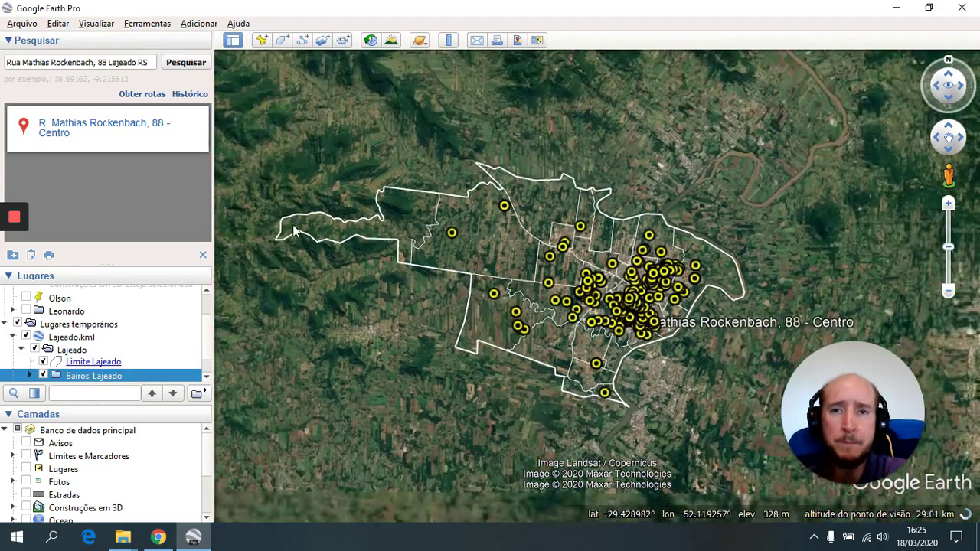
- Recentre the map view on the Lajeado city boundary
{"action": "left_click", "coordinate": [23, 25]}
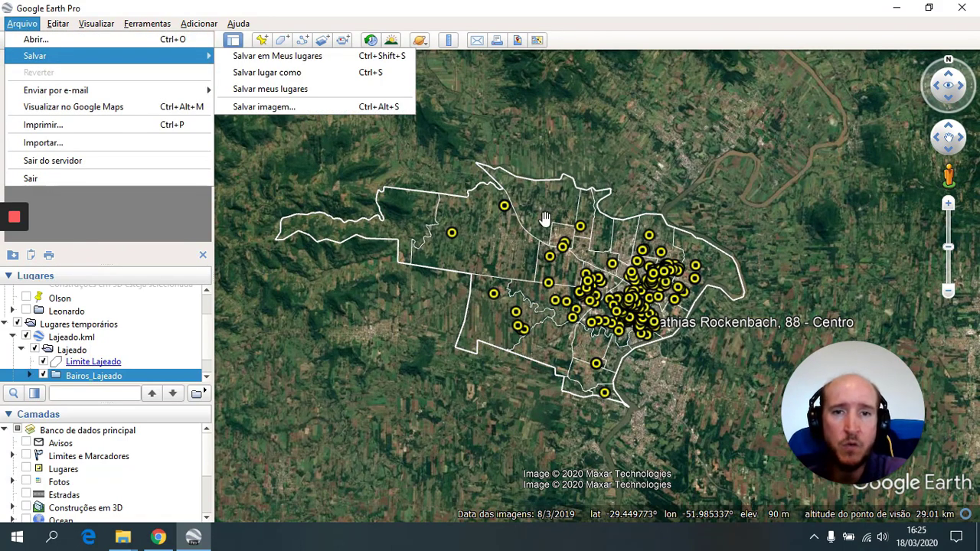
{"action": "left_click", "coordinate": [632, 161]}
{"action": "left_click_drag", "start_coordinate": [632, 161], "coordinate": [699, 162]}
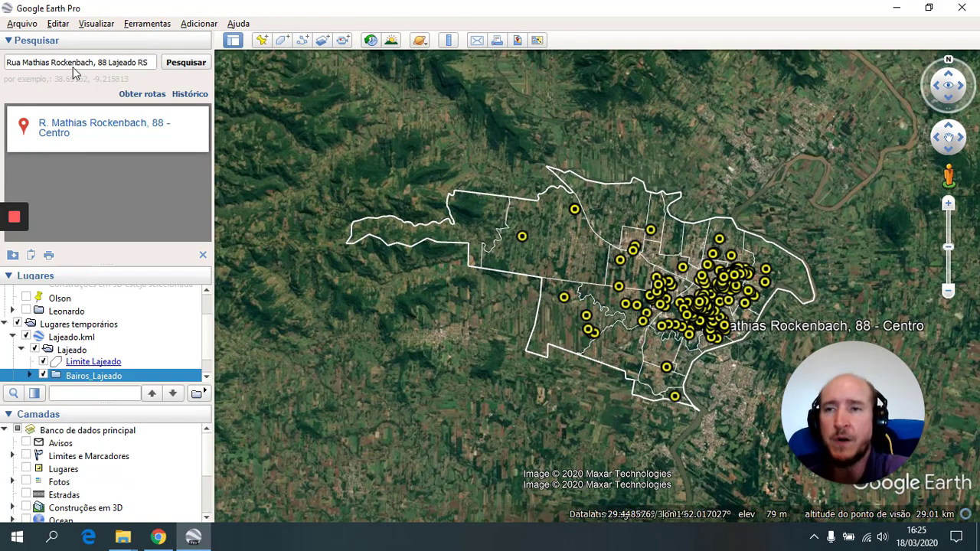
- Start a saved-image map layout with Salvar imagem from the Arquivo menu
{"action": "left_click", "coordinate": [23, 23]}
{"action": "mouse_move", "coordinate": [42, 57]}
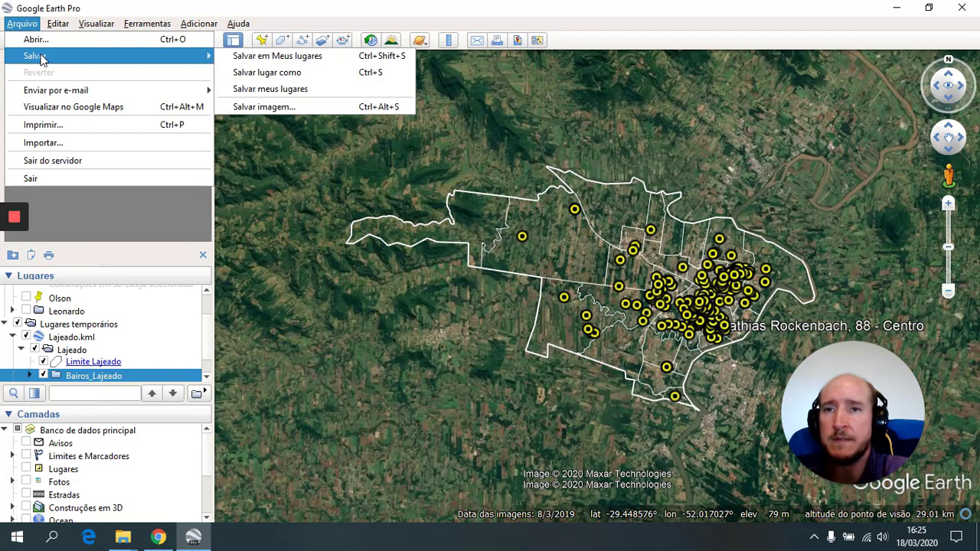
{"action": "left_click", "coordinate": [286, 108]}
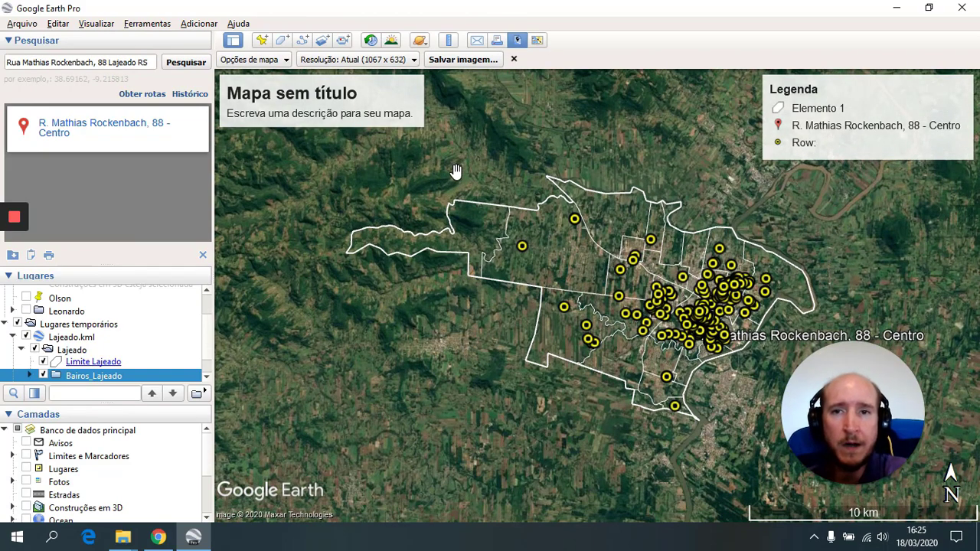
- Title the map 'Mapa de Endereços', clear its description, and open the legend entries
{"action": "left_click", "coordinate": [342, 103]}
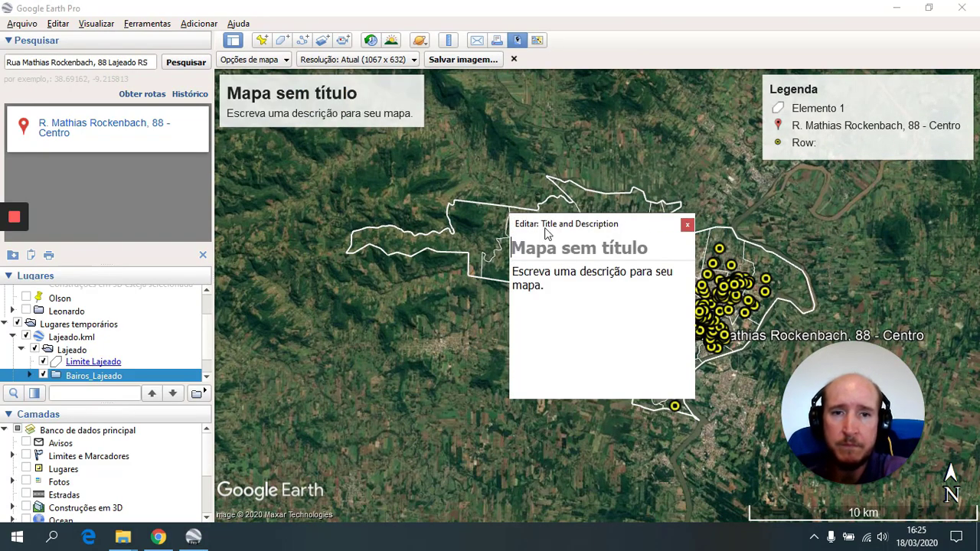
{"action": "left_click", "coordinate": [573, 299]}
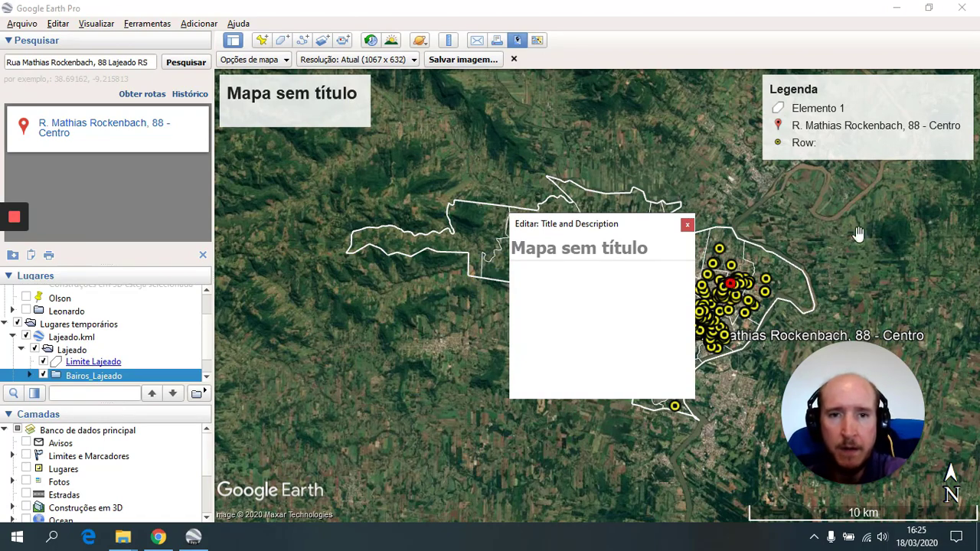
{"action": "left_click", "coordinate": [544, 258]}
{"action": "type", "text": "Ma"}
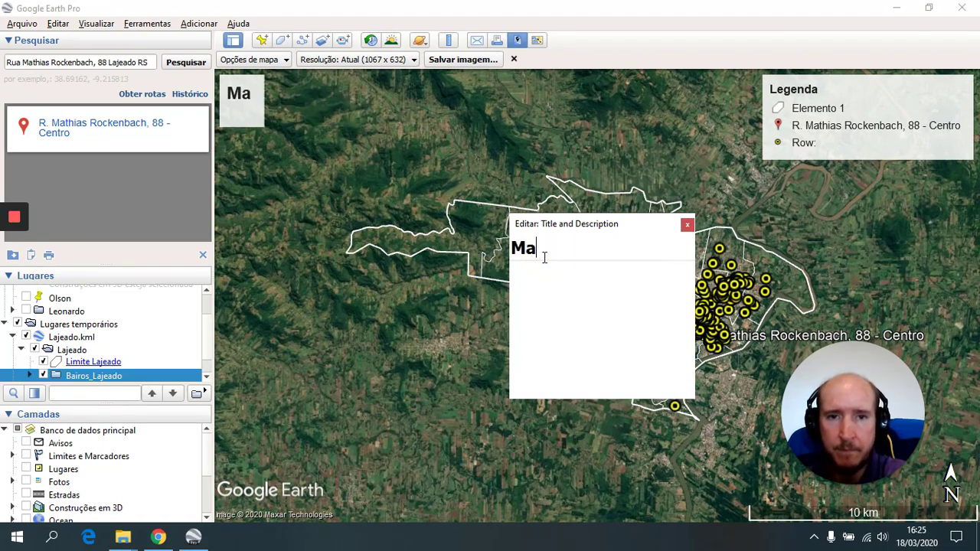
{"action": "type", "text": "pa de E"}
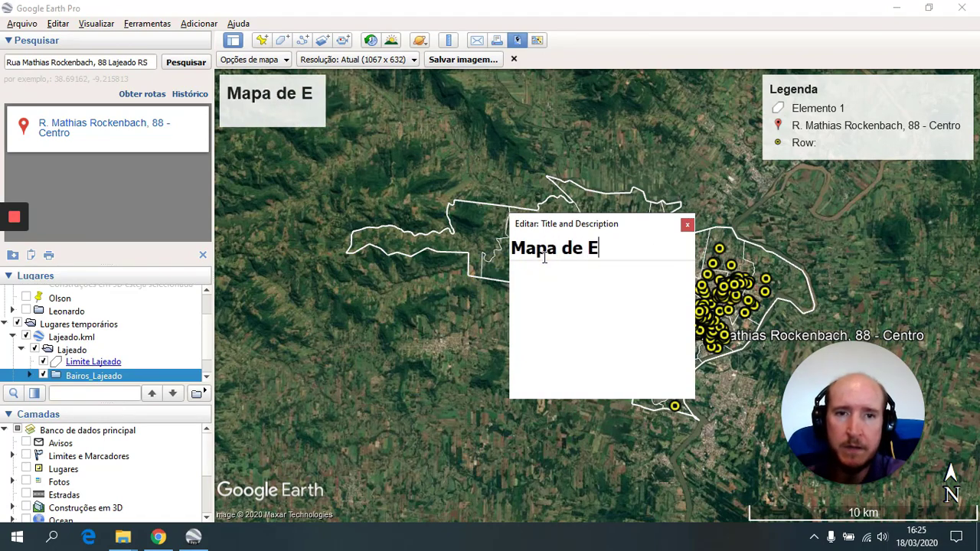
{"action": "type", "text": "ndereços"}
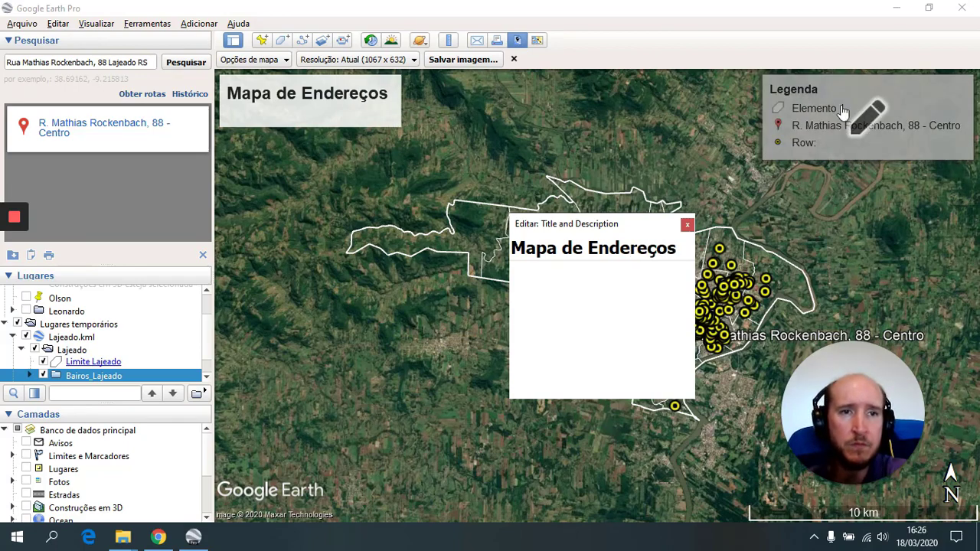
{"action": "left_click", "coordinate": [871, 113]}
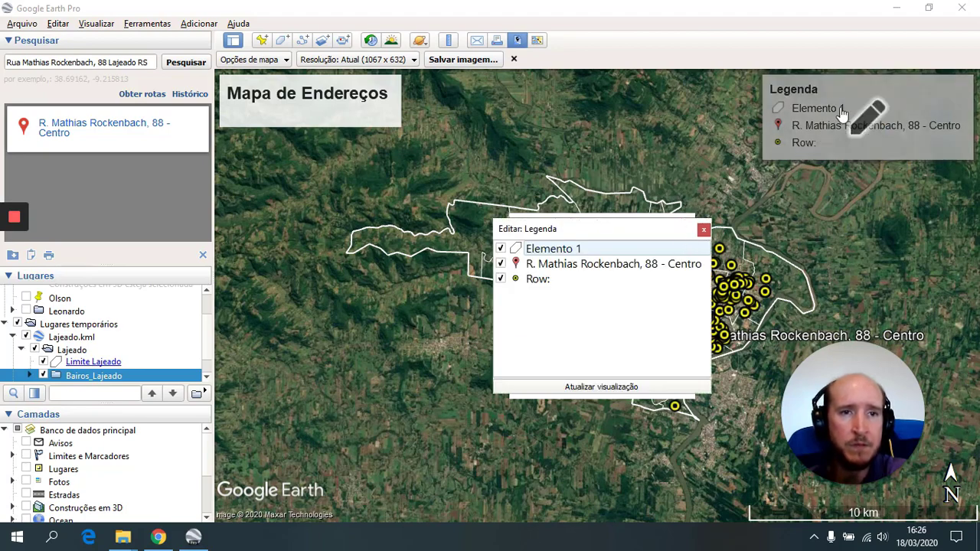
- Begin renaming the Elemento 1 legend entry and remove the address placemark entry
{"action": "left_click", "coordinate": [582, 250]}
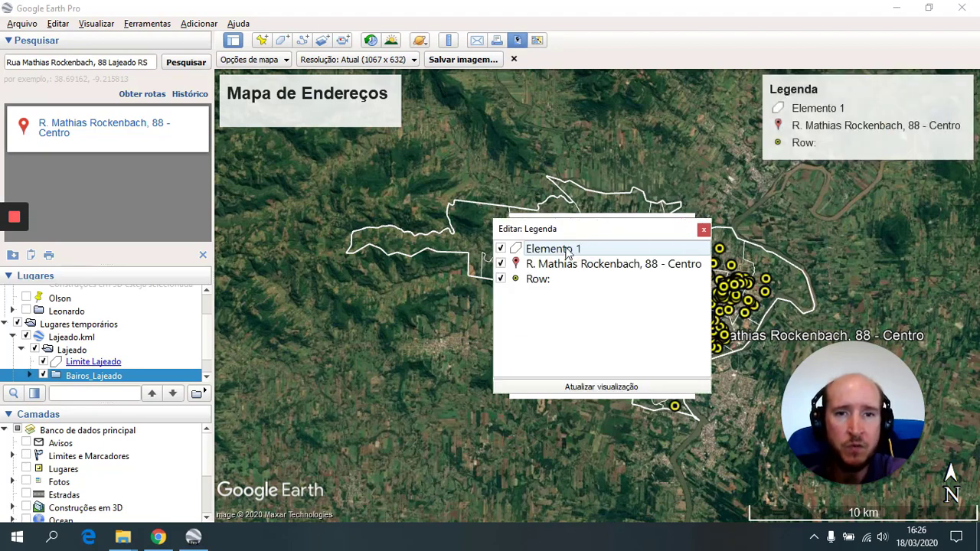
{"action": "left_click", "coordinate": [563, 249]}
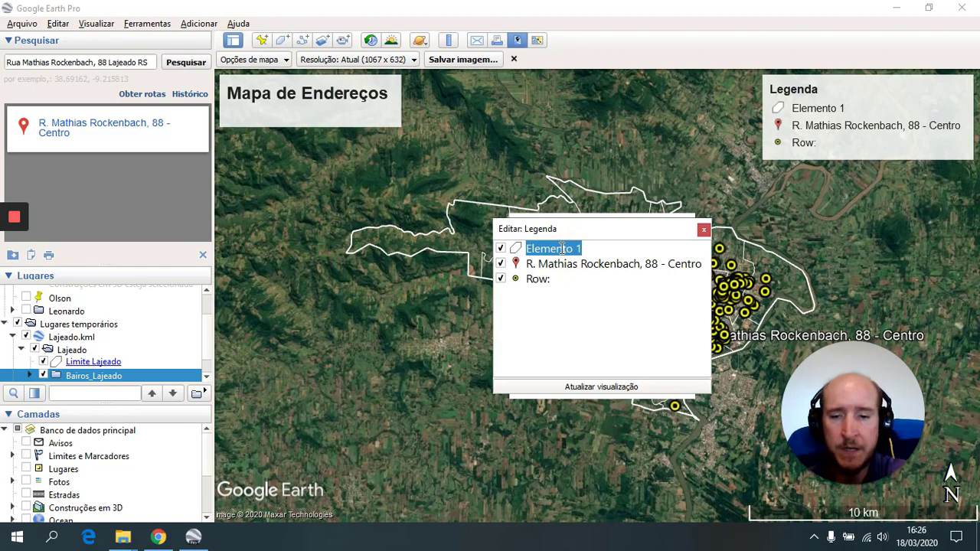
{"action": "type", "text": "Limite e Bairros de Lajeado"}
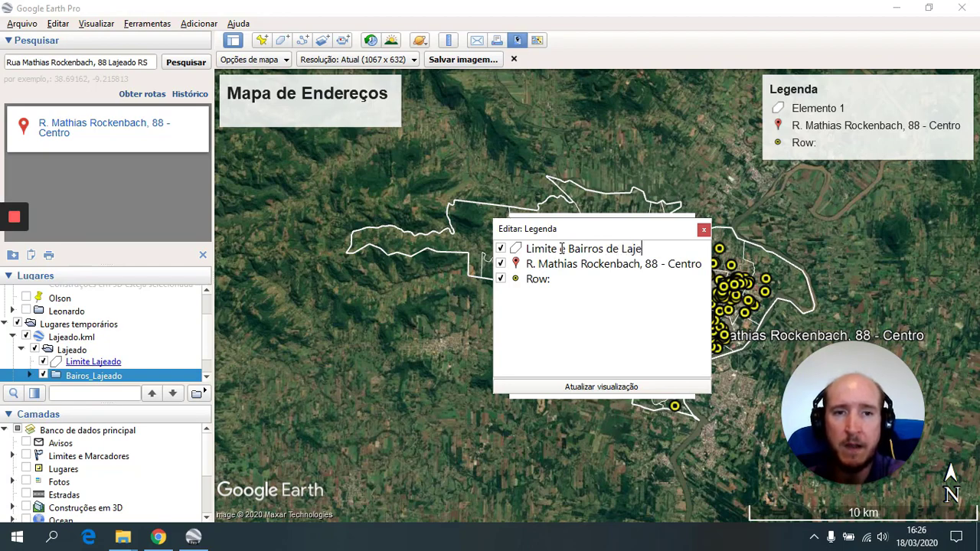
{"action": "left_click", "coordinate": [501, 265]}
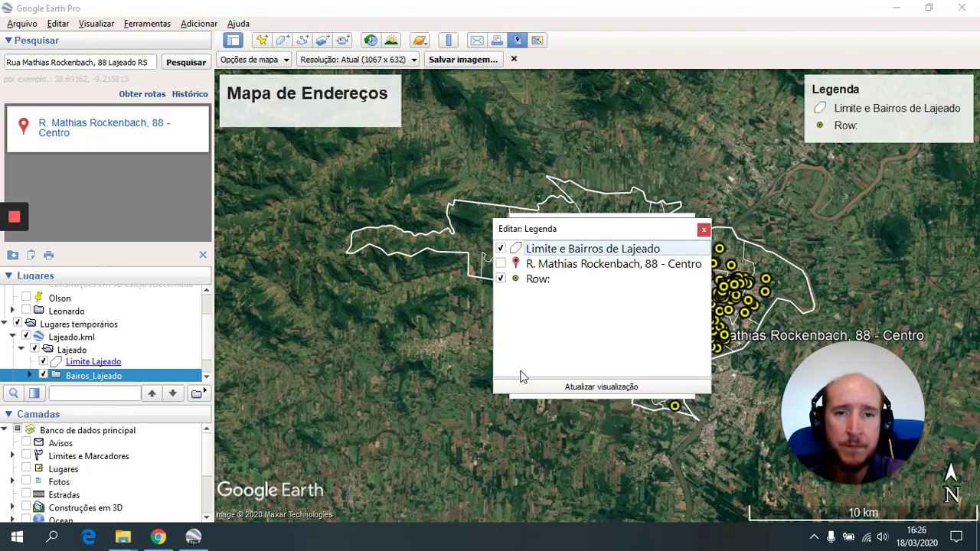
- Edit the Row: legend label, then refresh the legend, which resets to Elemento 1 and Row:
{"action": "left_click", "coordinate": [537, 282]}
{"action": "left_click", "coordinate": [551, 279]}
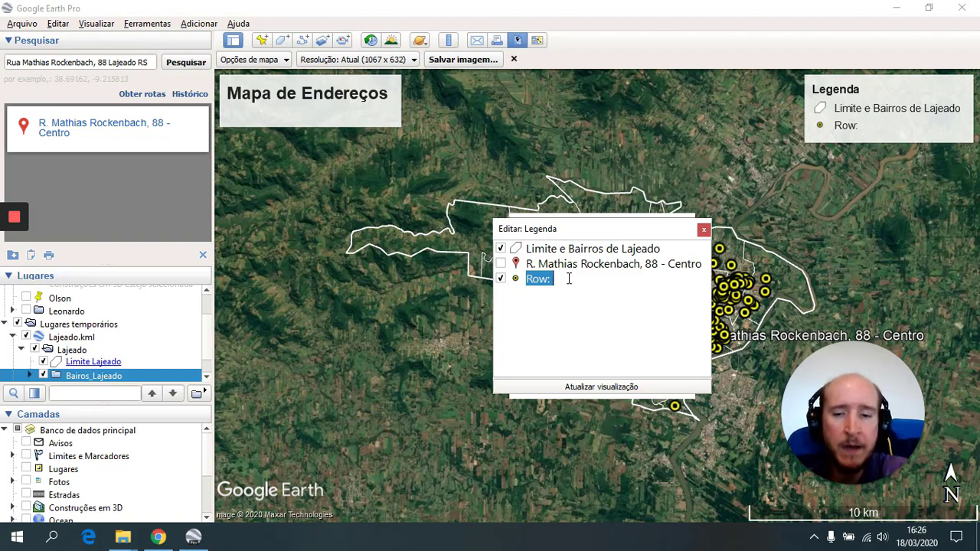
{"action": "key", "text": "BackSpace"}
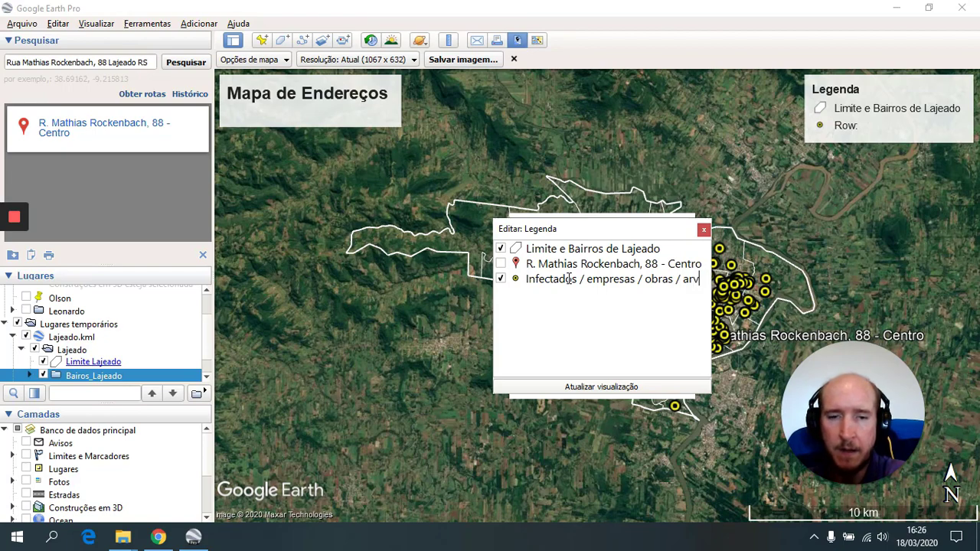
{"action": "type", "text": "ores"}
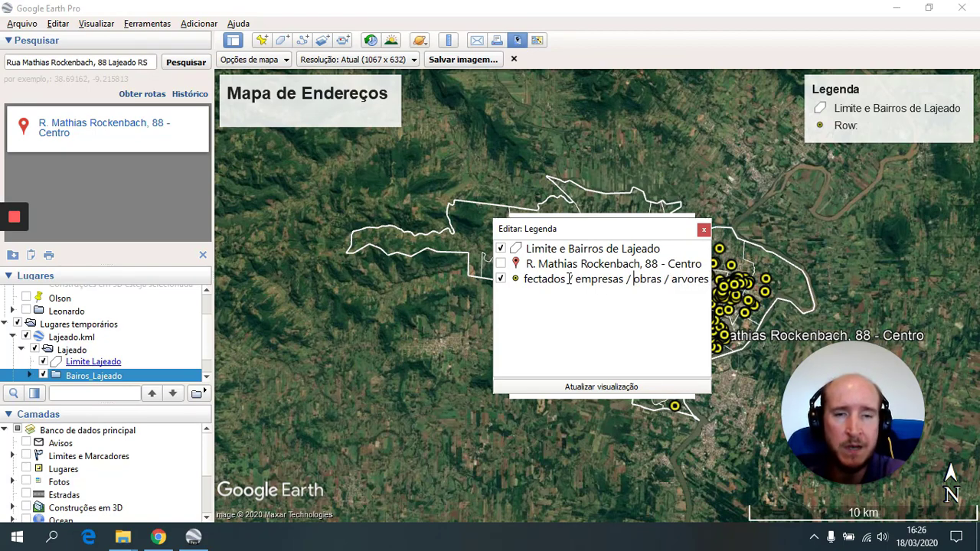
{"action": "key", "text": "BackSpace"}
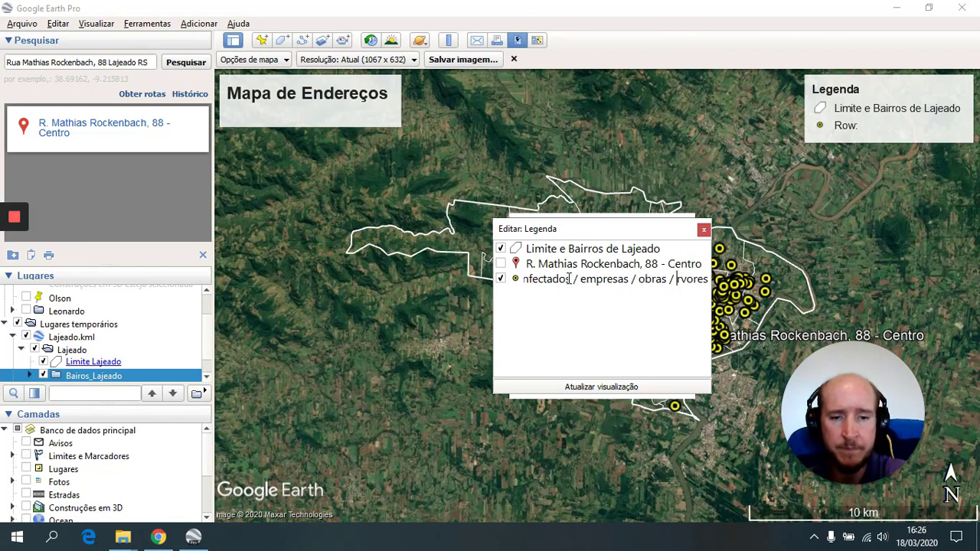
{"action": "left_click", "coordinate": [602, 387]}
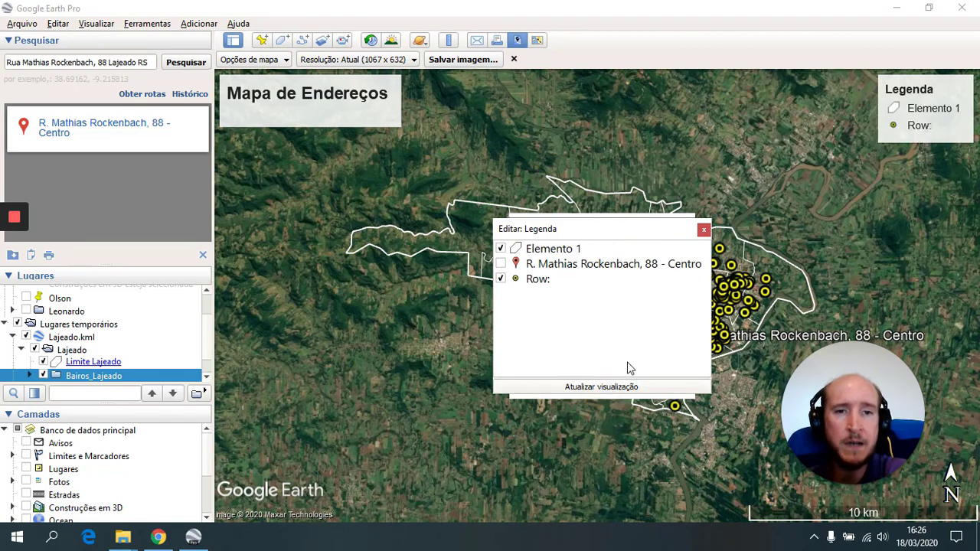
{"action": "left_click", "coordinate": [704, 231]}
- Rename the Elemento 1 legend entry to 'Limite de Lajeado'
{"action": "left_click", "coordinate": [687, 223]}
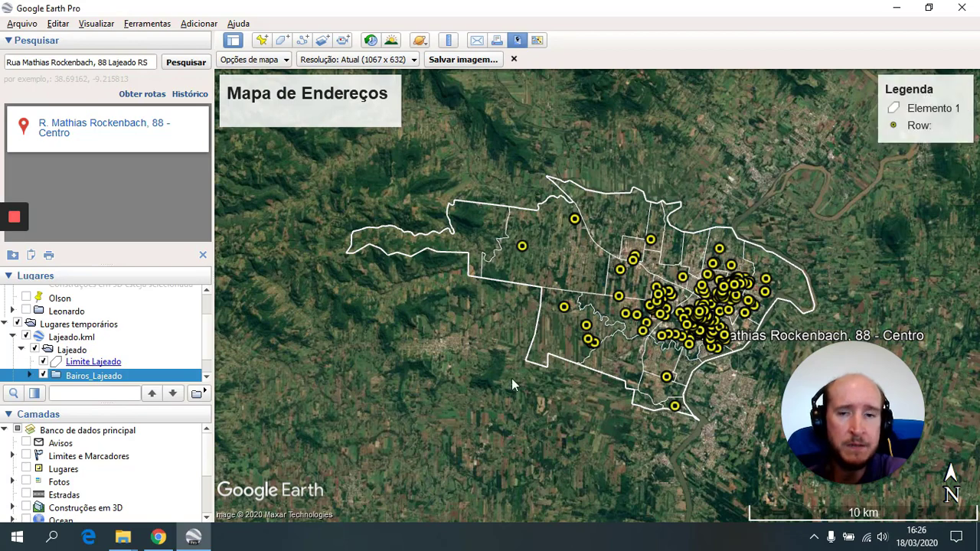
{"action": "left_click", "coordinate": [926, 113]}
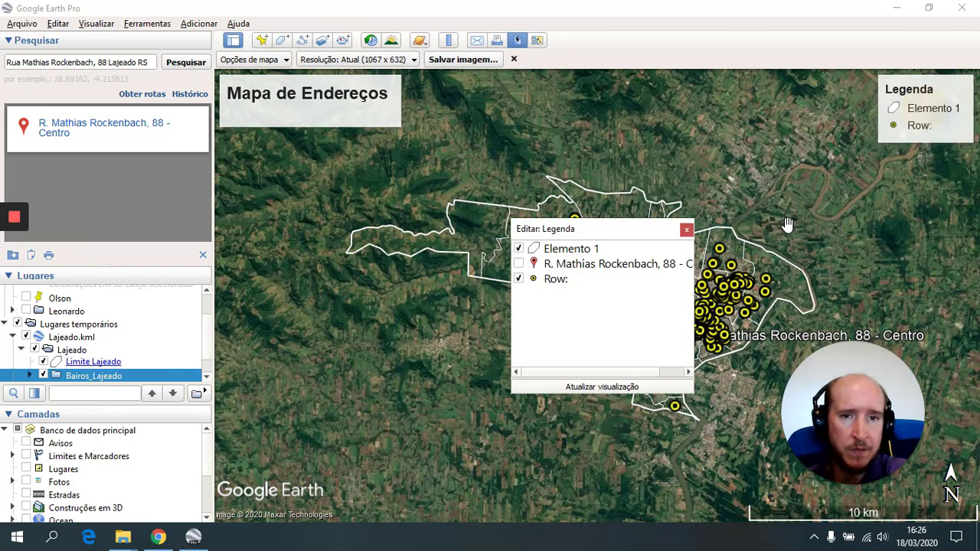
{"action": "left_click", "coordinate": [592, 250]}
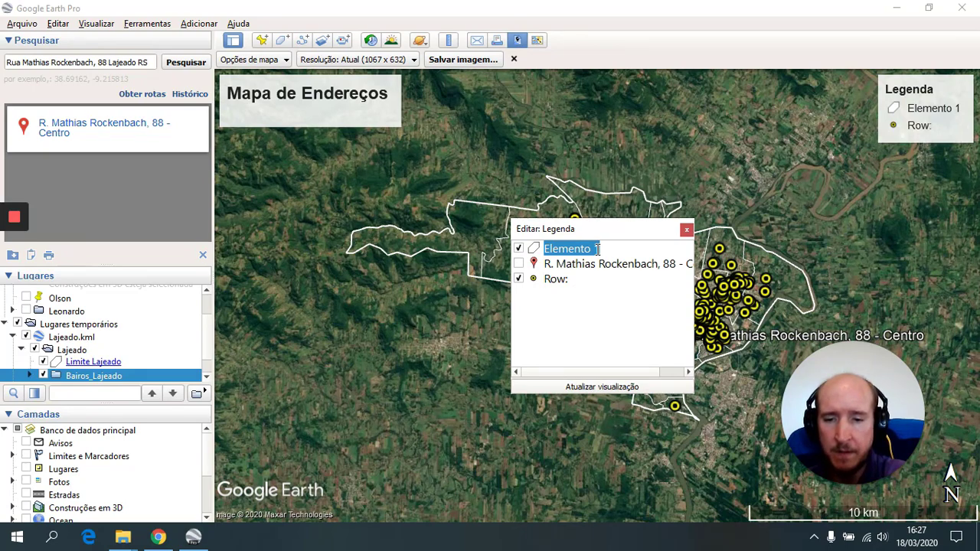
{"action": "type", "text": "Limite de Lajeado"}
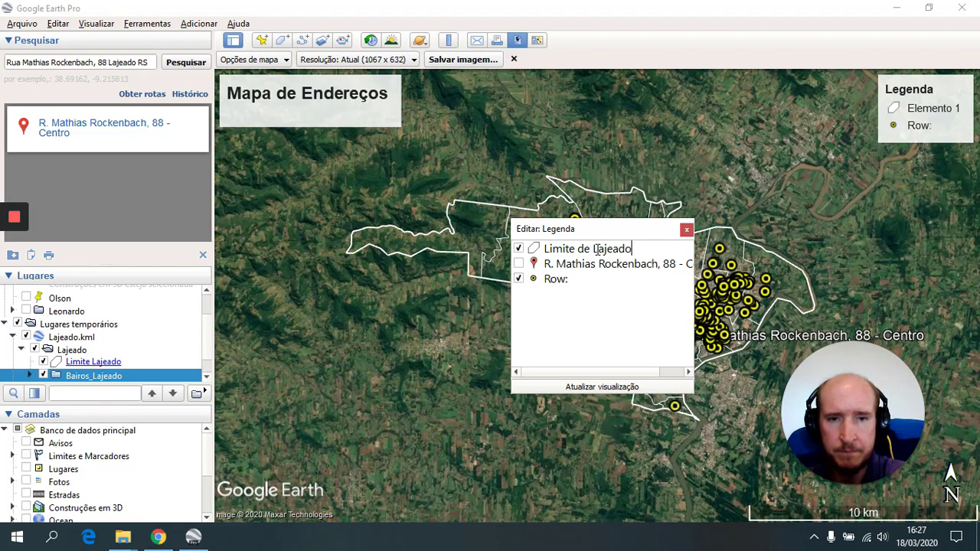
{"action": "key", "text": "Return"}
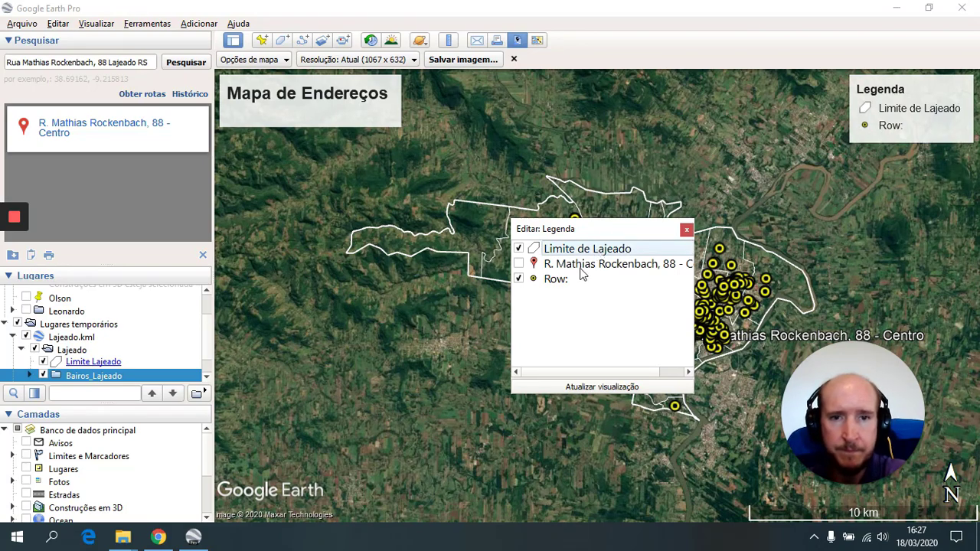
- Rename the Row: legend entry to 'Infectados / empresas / obras / árvores'
{"action": "left_click", "coordinate": [572, 282]}
{"action": "left_click", "coordinate": [582, 280]}
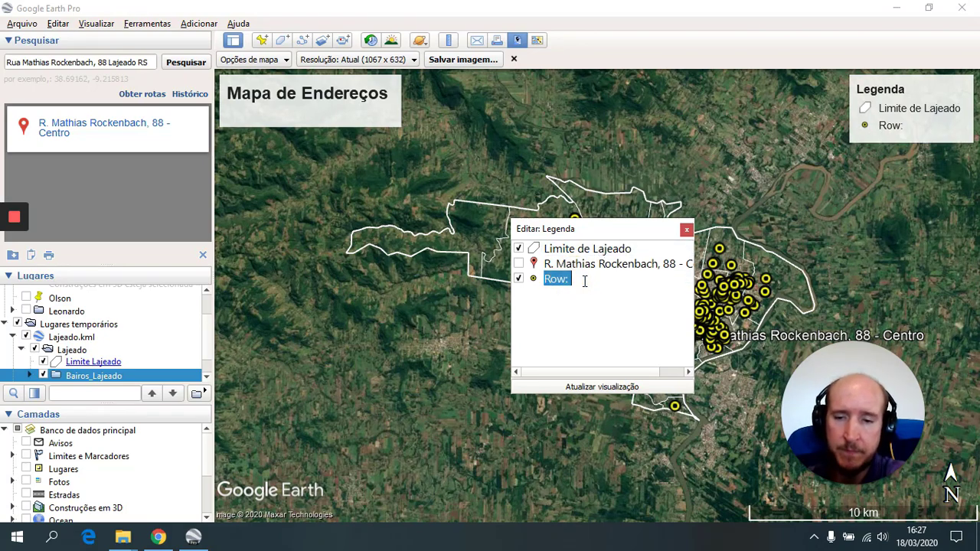
{"action": "type", "text": "Infectados / m"}
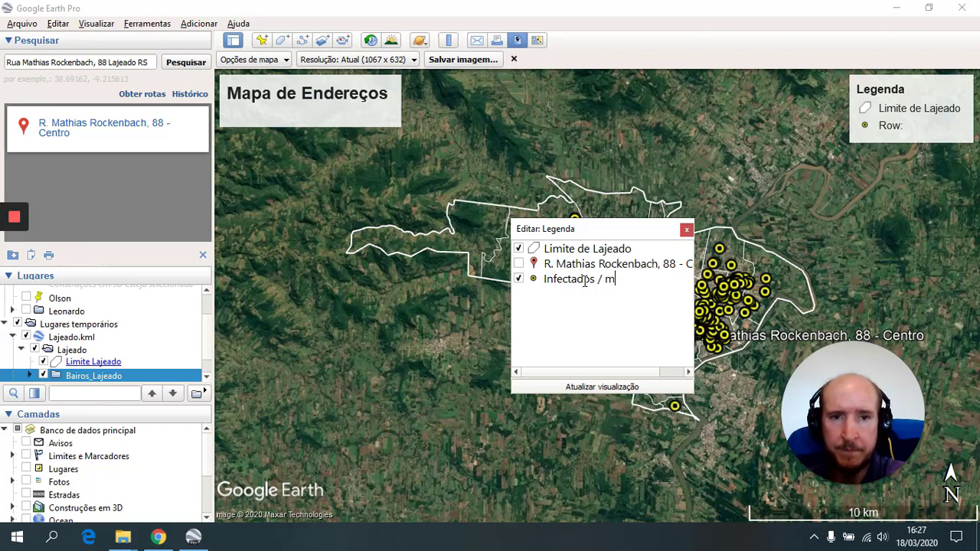
{"action": "key", "text": "BackSpace"}
{"action": "type", "text": "empre"}
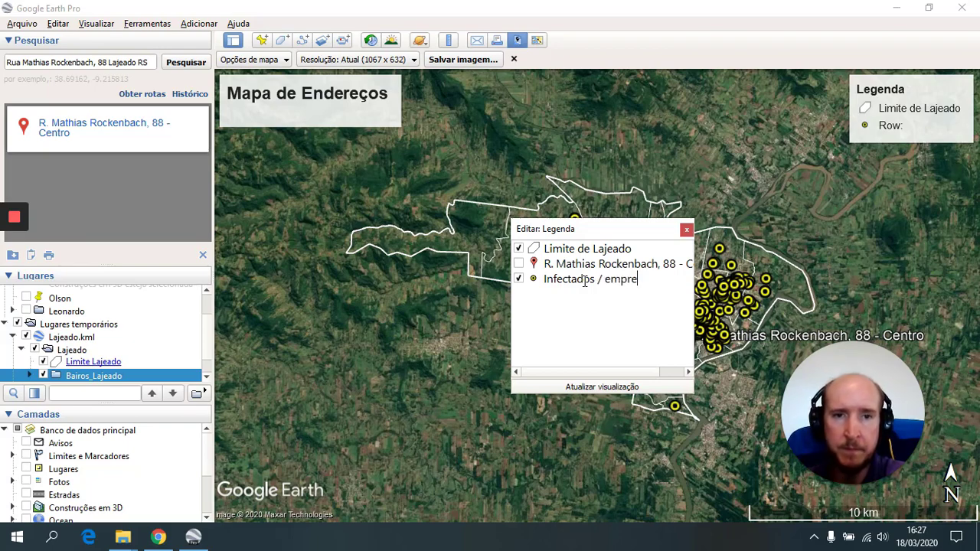
{"action": "type", "text": "sas / obras"}
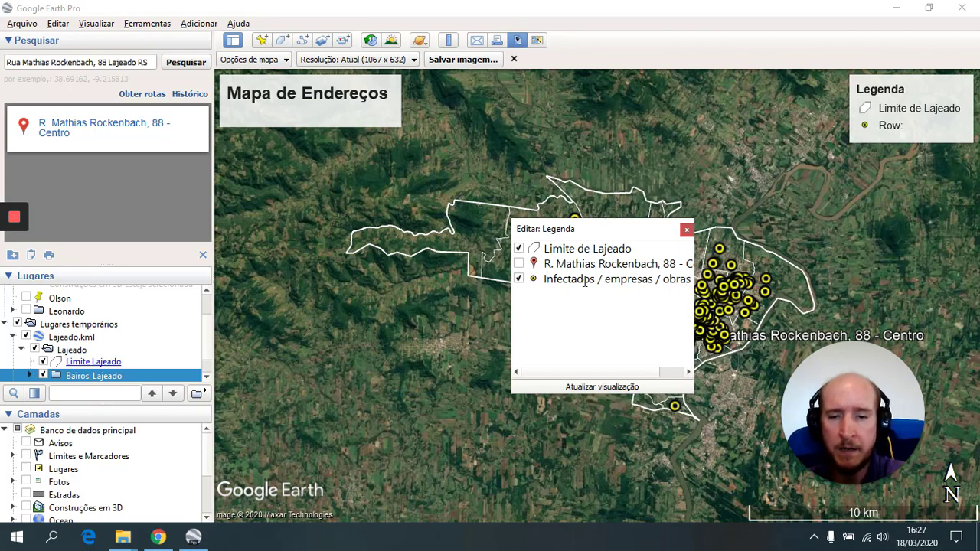
{"action": "type", "text": " / ár"}
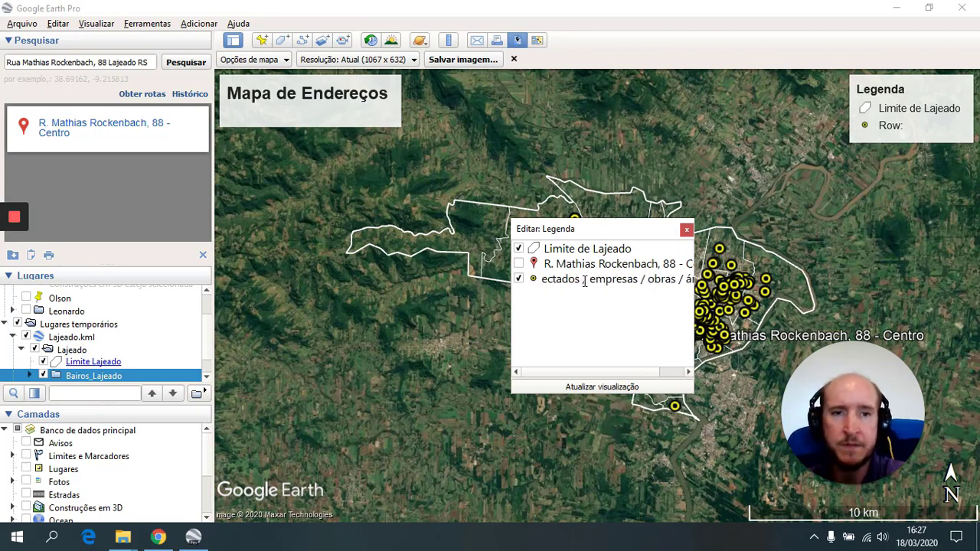
{"action": "type", "text": "vores"}
{"action": "key", "text": "Return"}
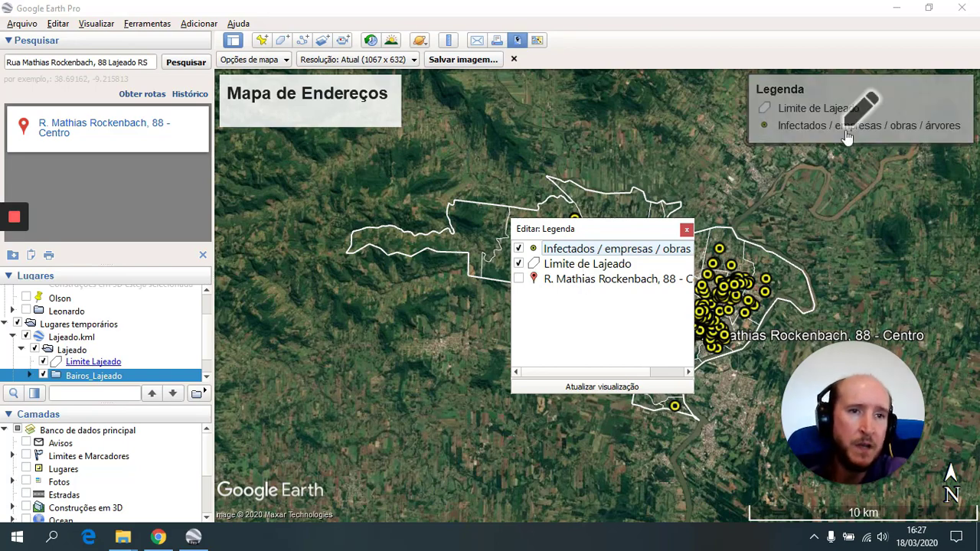
{"action": "left_click", "coordinate": [687, 229]}
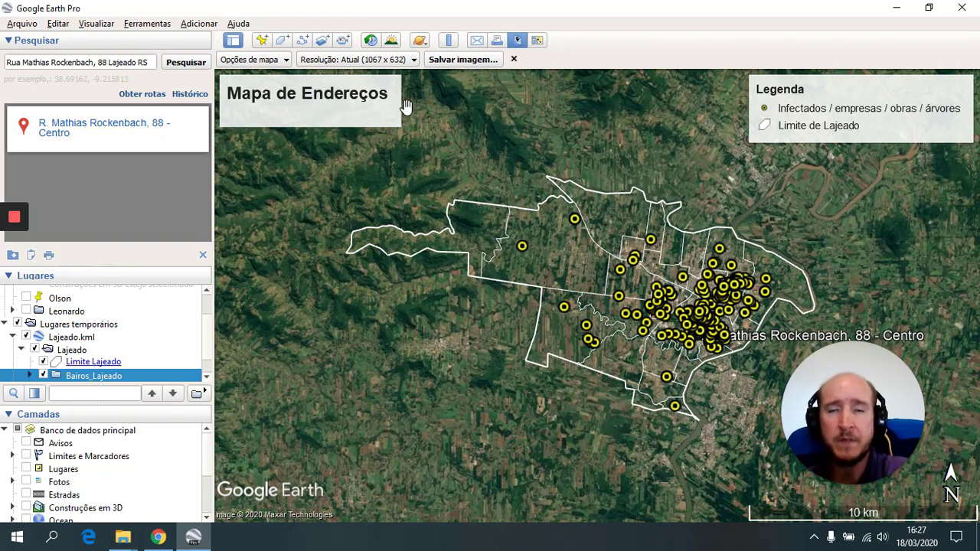
- Save the map image as JPEG 'Endereços' on Disco Local (D:)
{"action": "left_click", "coordinate": [461, 65]}
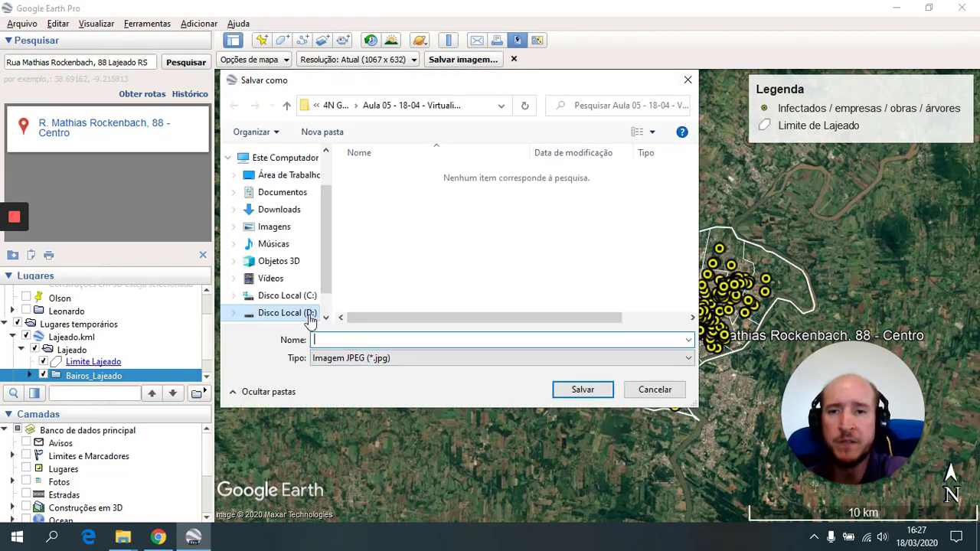
{"action": "left_click", "coordinate": [305, 314]}
{"action": "type", "text": "End"}
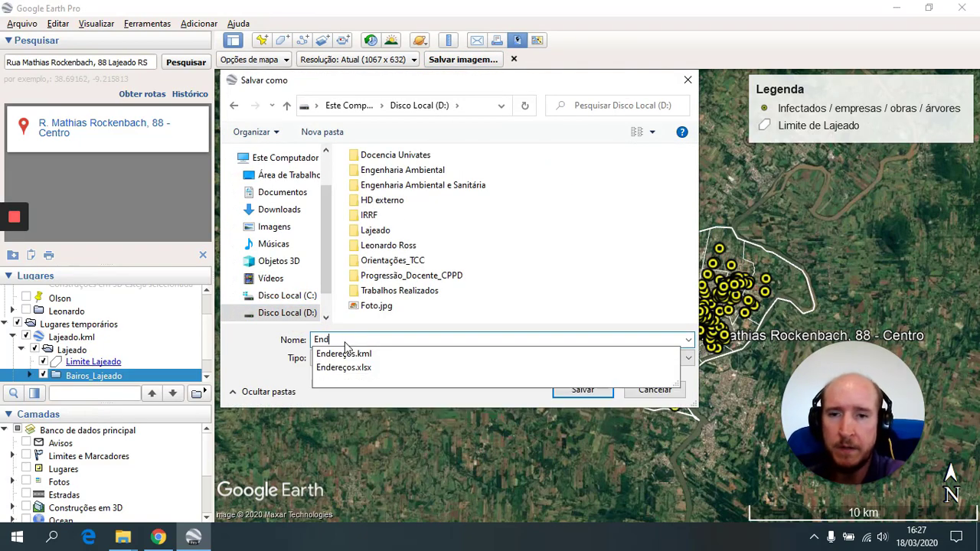
{"action": "type", "text": "ereços"}
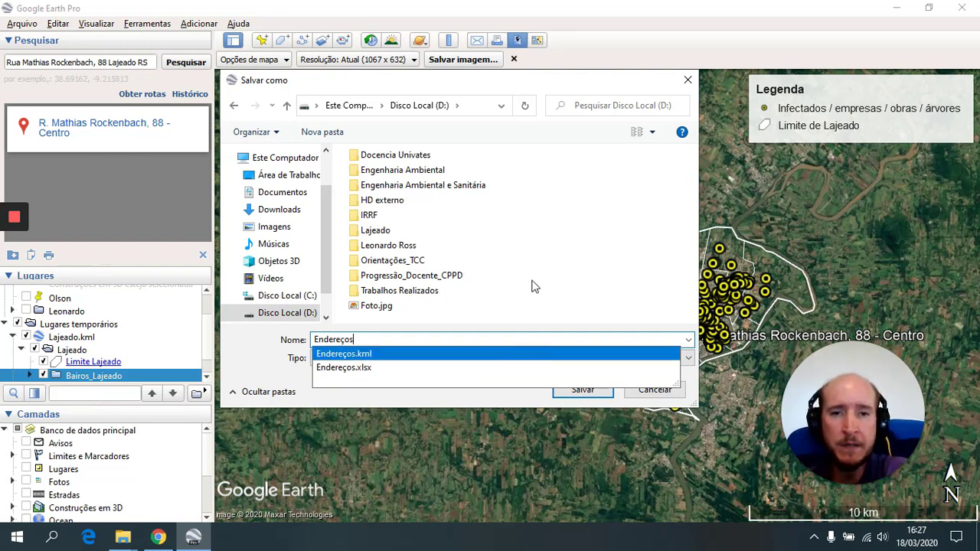
{"action": "left_click", "coordinate": [567, 296]}
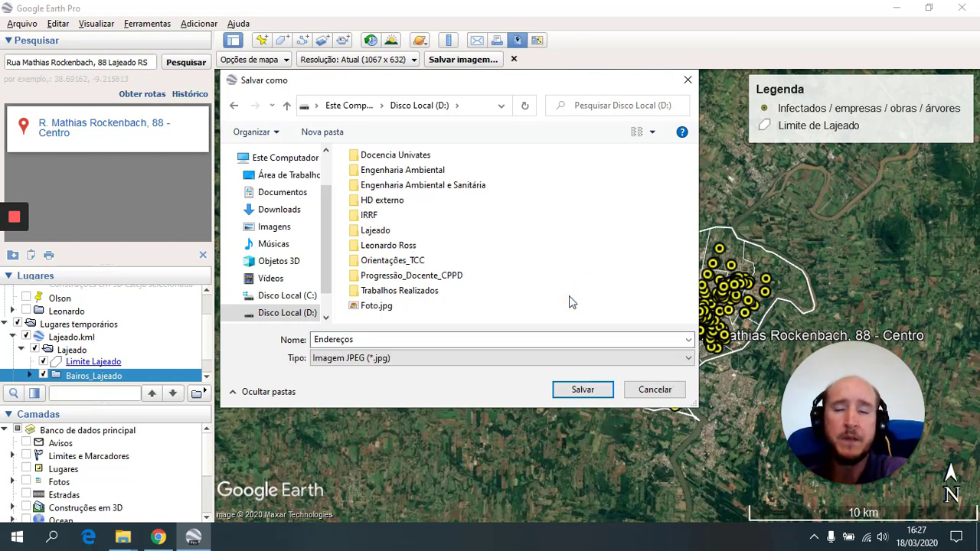
{"action": "left_click", "coordinate": [582, 391]}
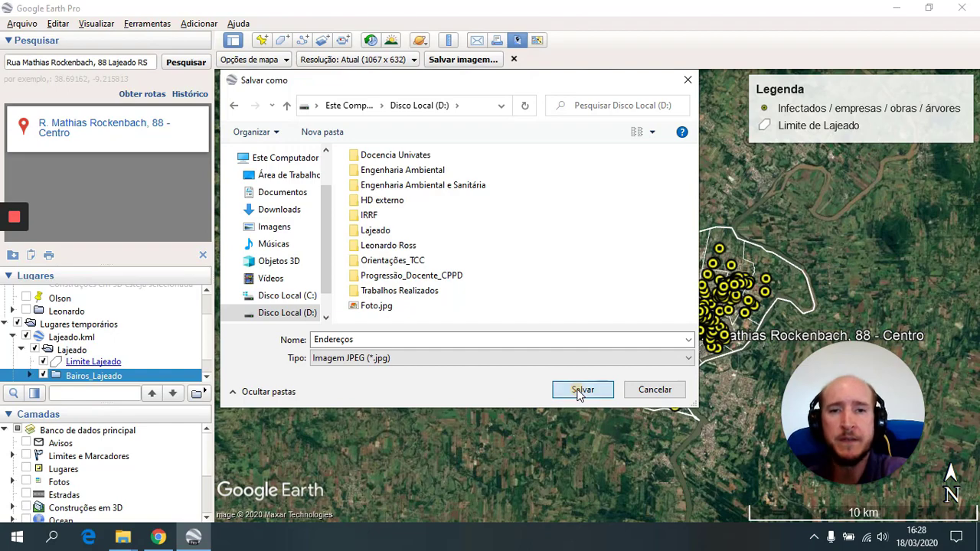